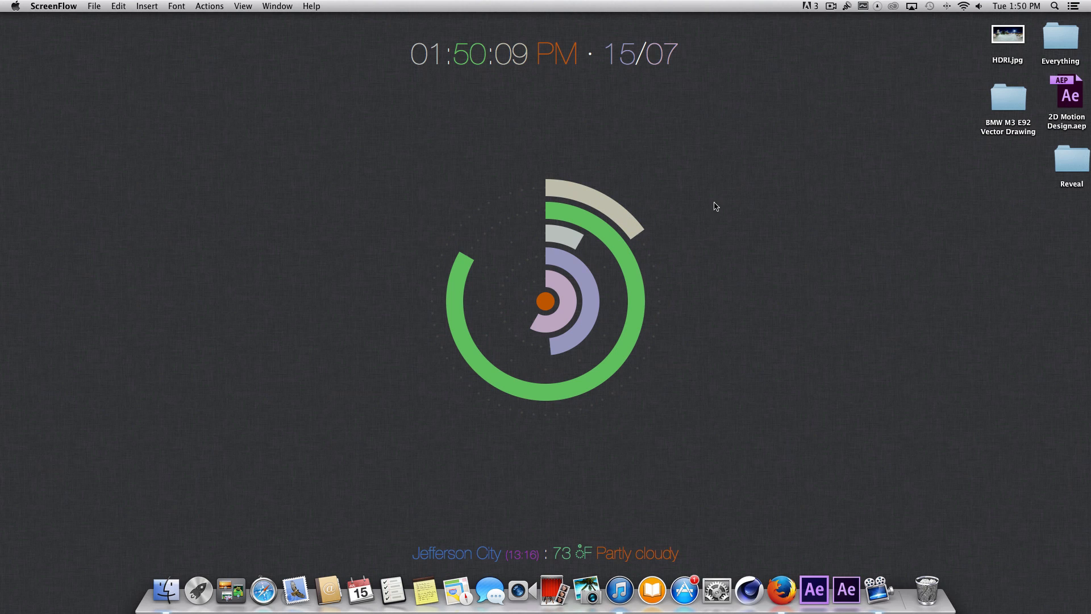
# Step: Open Logo Reveal.c4d from the desktop's Reveal folder in Cinema 4D and dismiss the X-Particles demo notice
pyautogui.doubleClick(1086, 156)
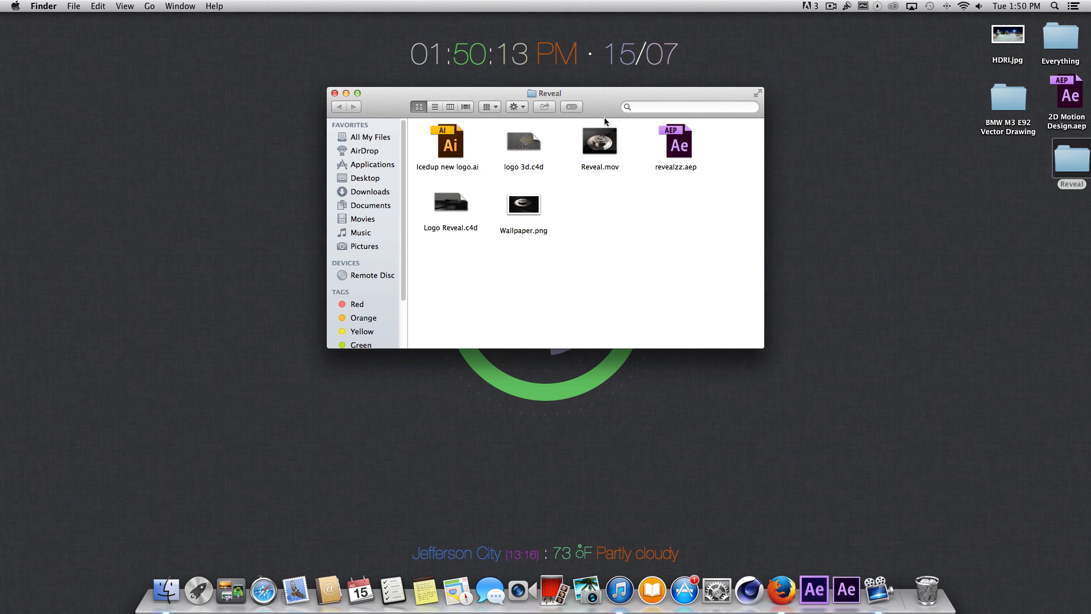
pyautogui.moveTo(594, 104); pyautogui.dragTo(642, 150)
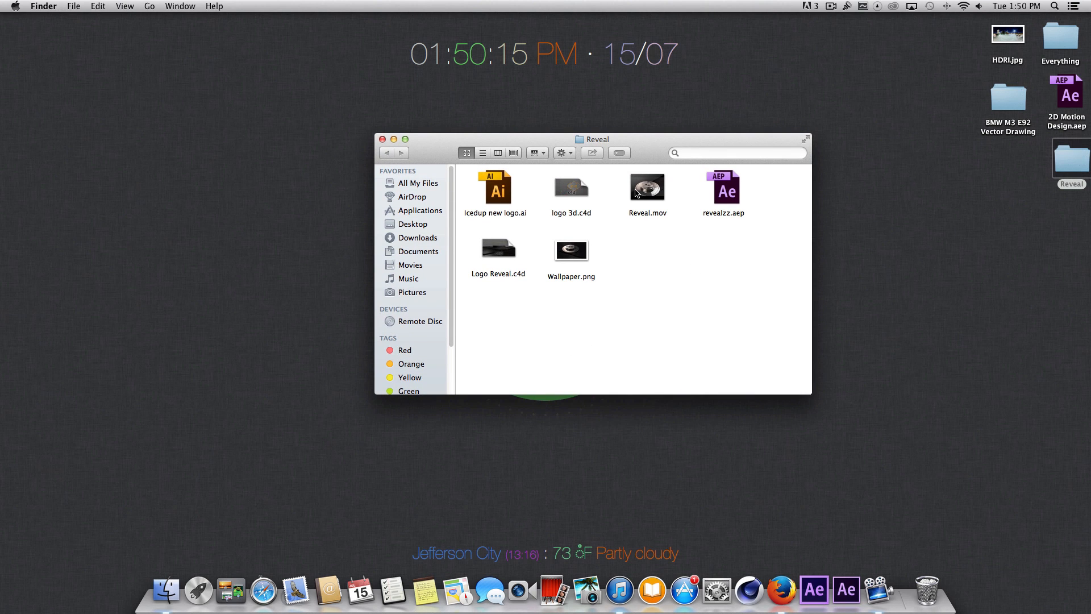
pyautogui.doubleClick(508, 247)
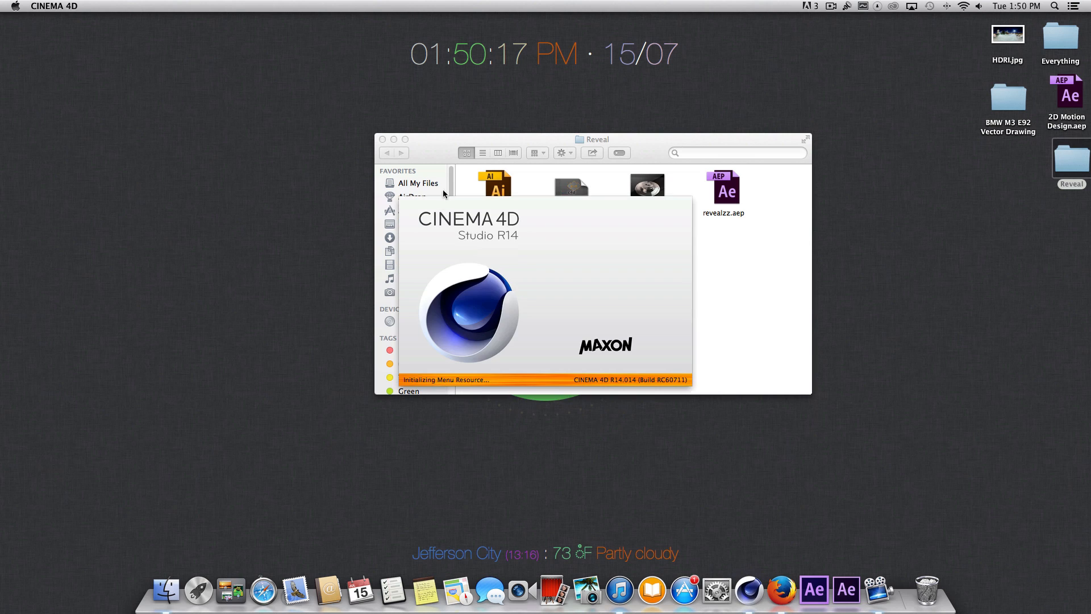
pyautogui.click(383, 139)
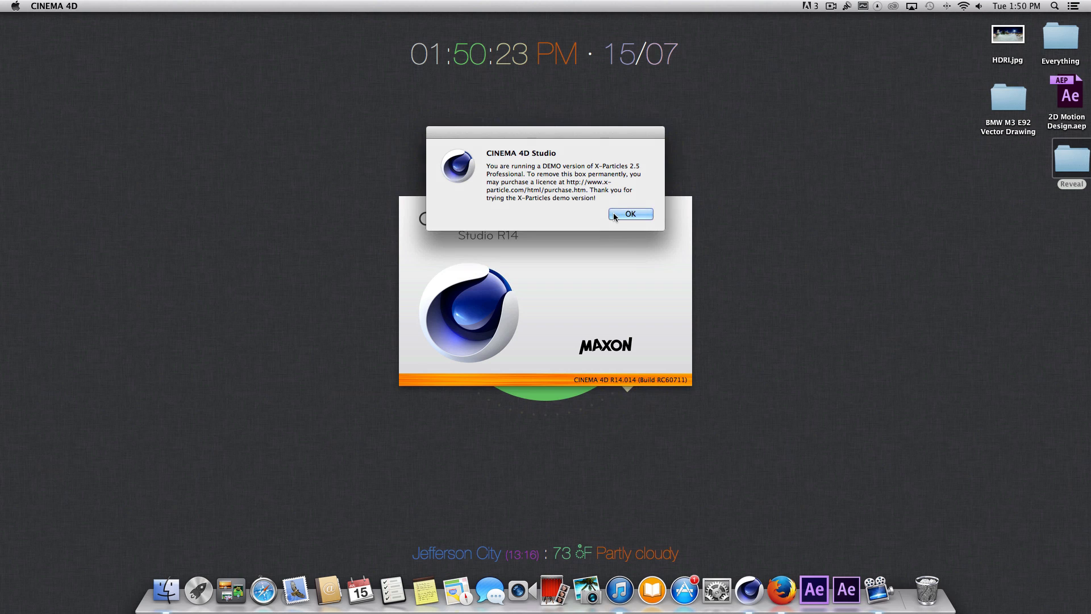
pyautogui.click(630, 214)
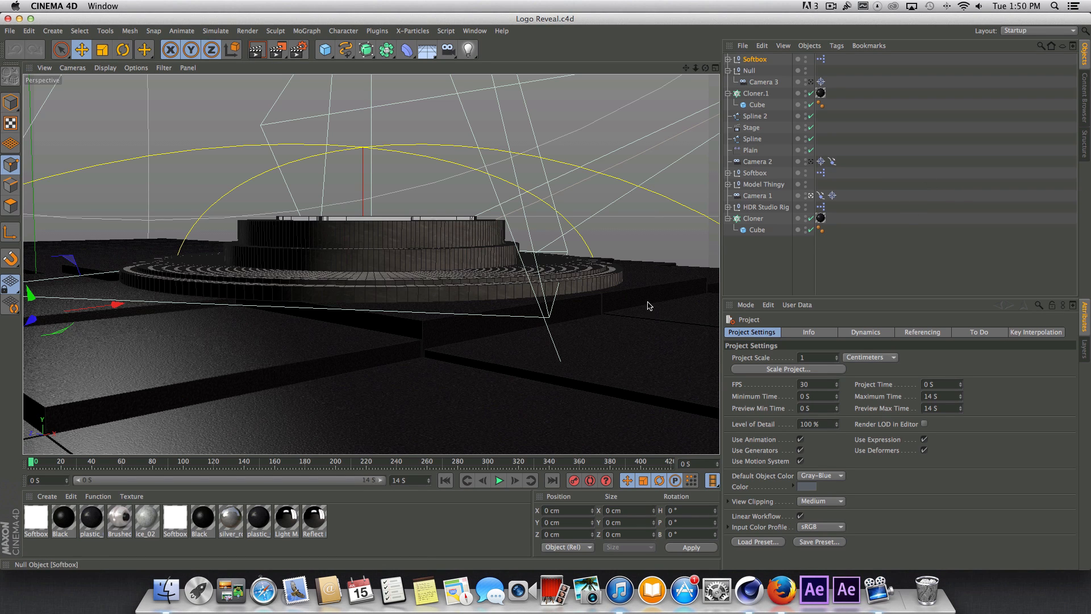
# Step: Play the logo reveal animation in the viewport, stop it and return to the first frame
pyautogui.click(499, 480)
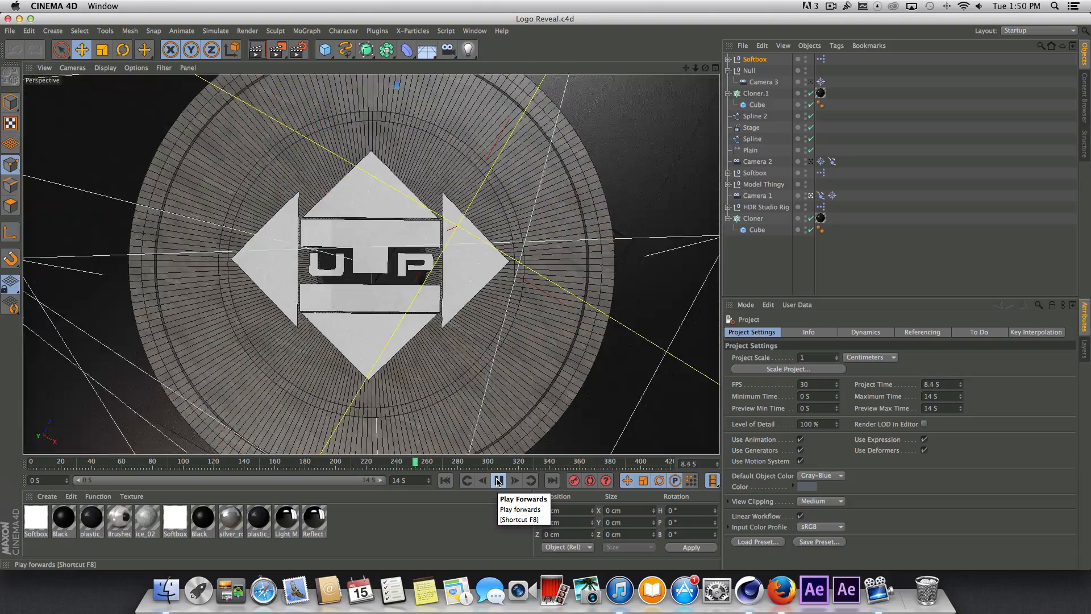
pyautogui.click(499, 481)
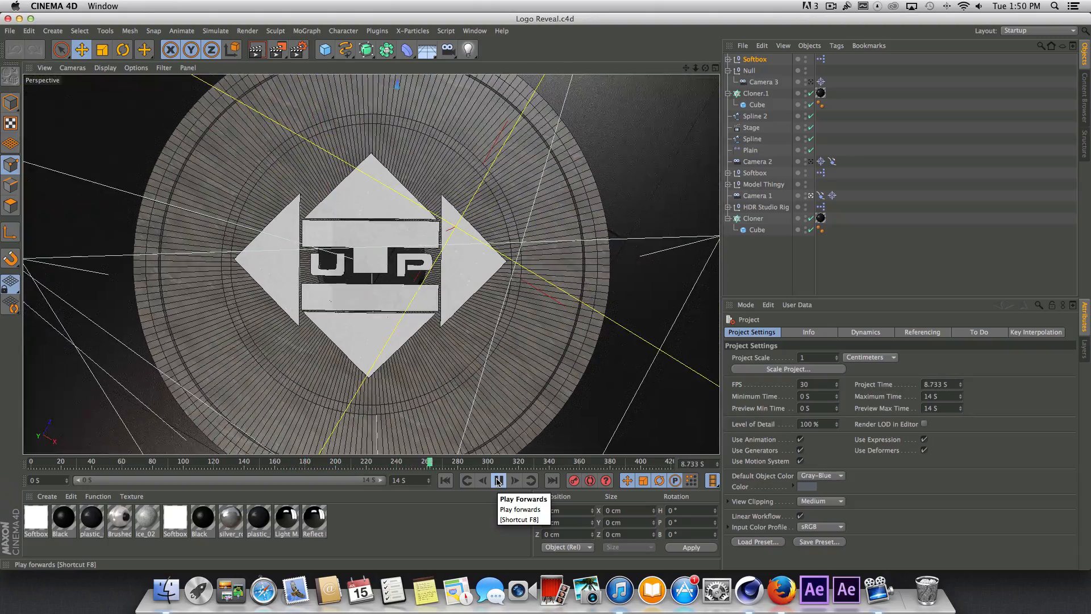
pyautogui.click(445, 481)
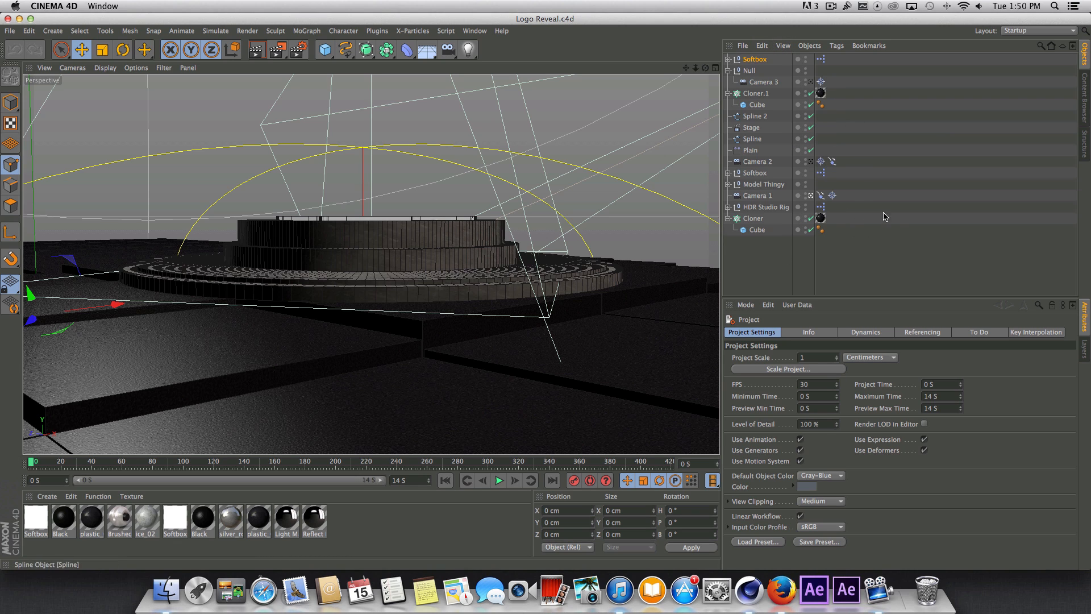
# Step: Review the settings of the top Softbox, HDR Studio Rig, Cloner.1, Plain effector and Model Thingy objects
pyautogui.moveTo(894, 251); pyautogui.dragTo(774, 67)
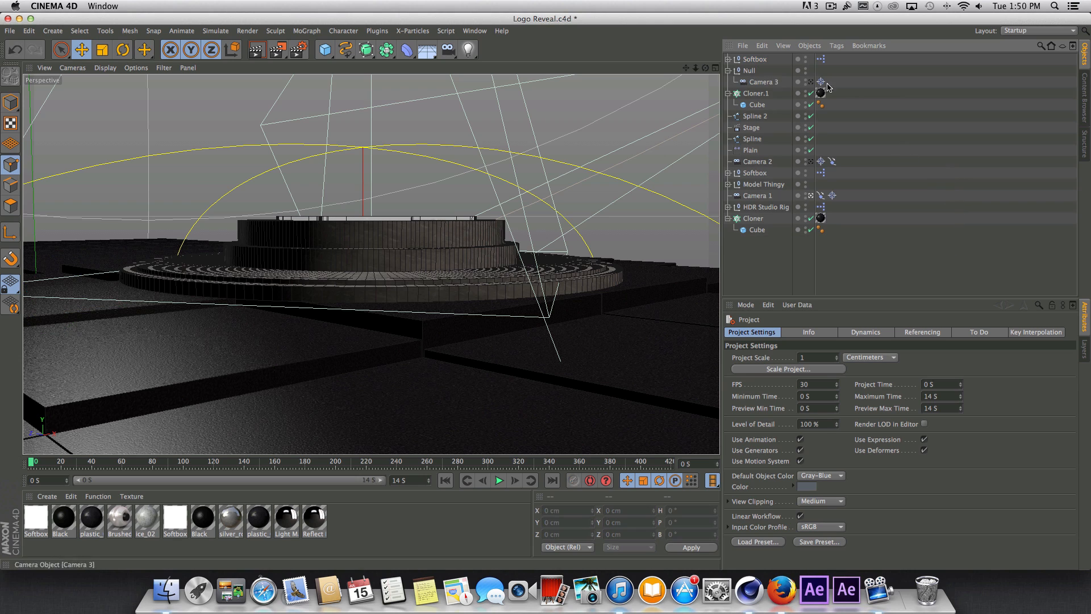
pyautogui.click(754, 61)
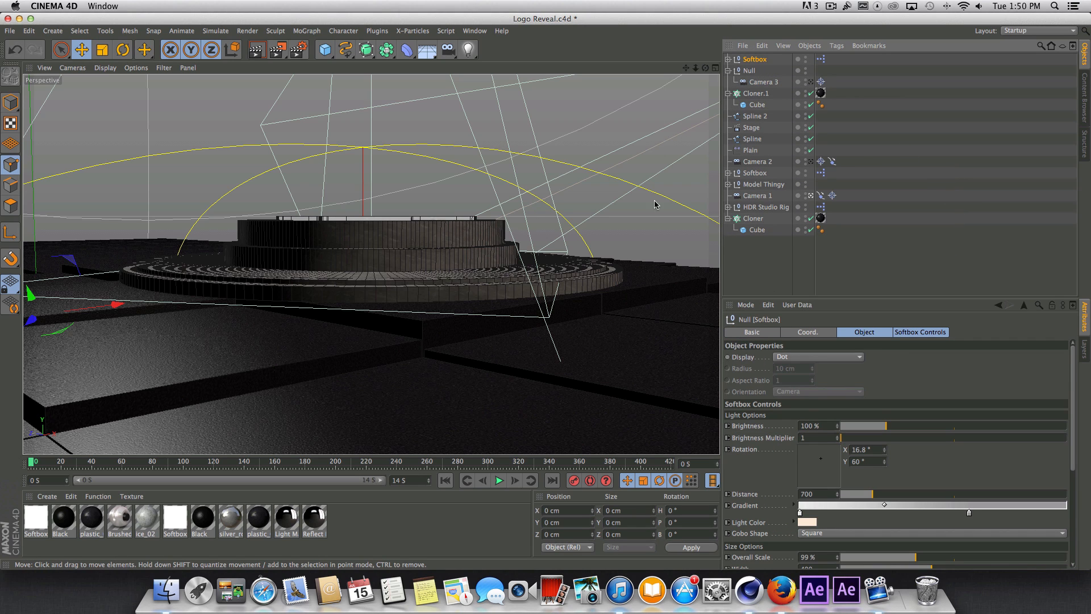
pyautogui.click(765, 207)
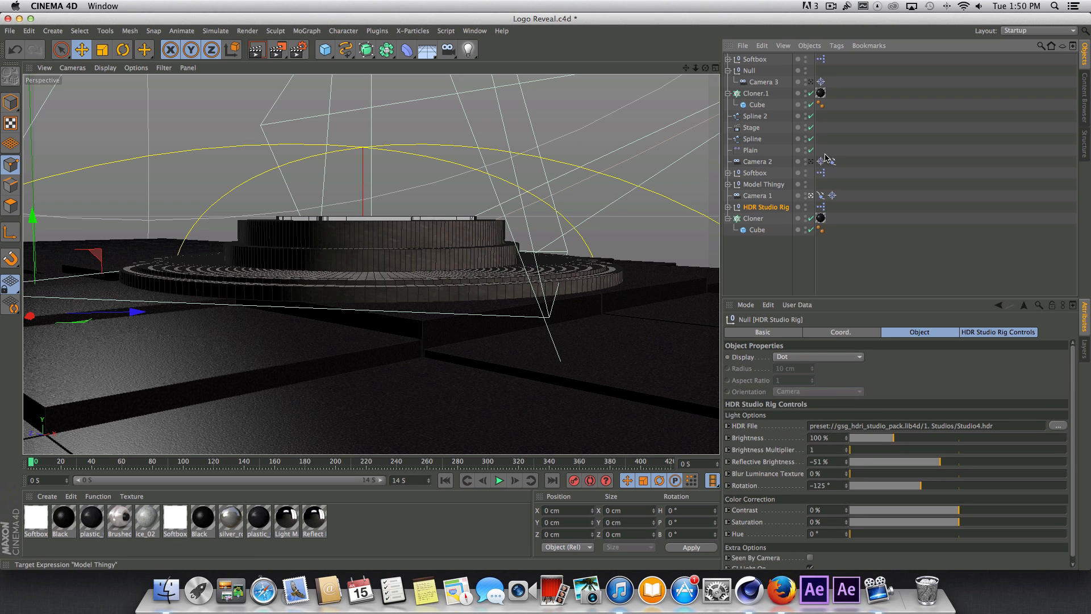
pyautogui.click(758, 95)
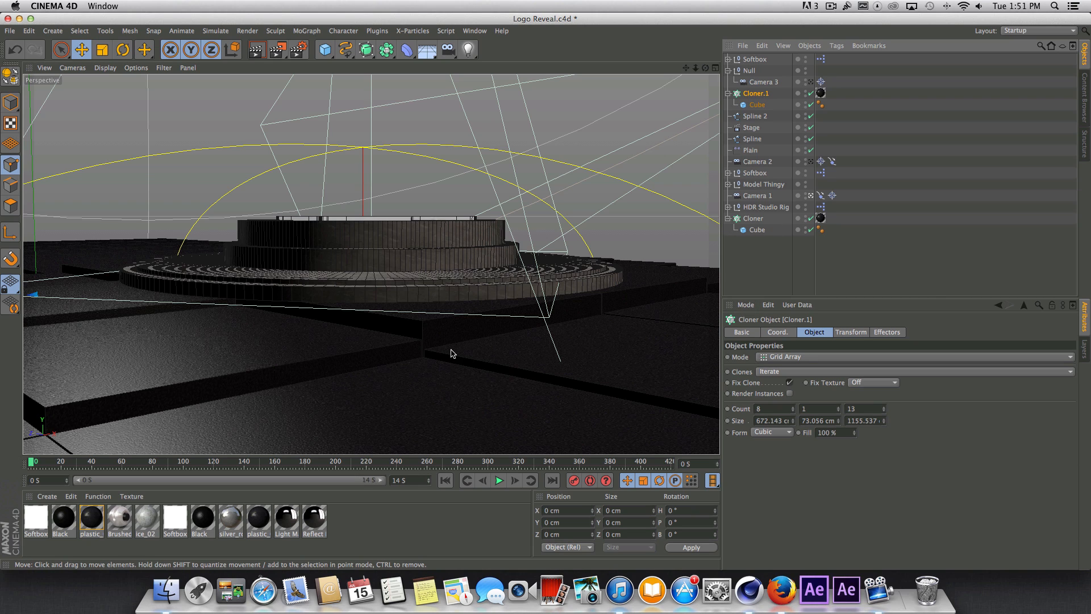
pyautogui.click(749, 153)
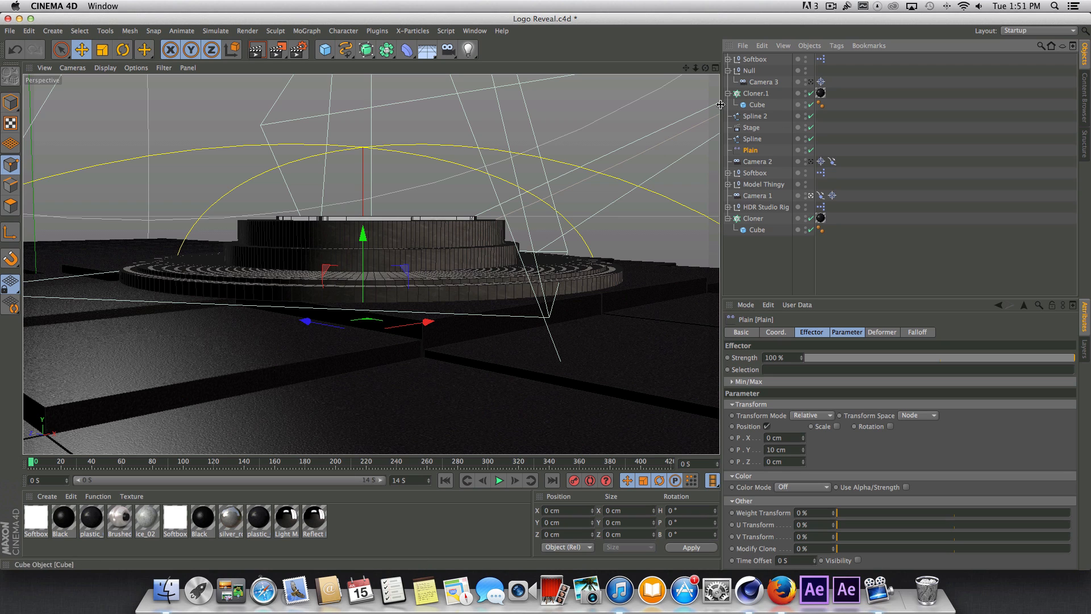
pyautogui.click(756, 185)
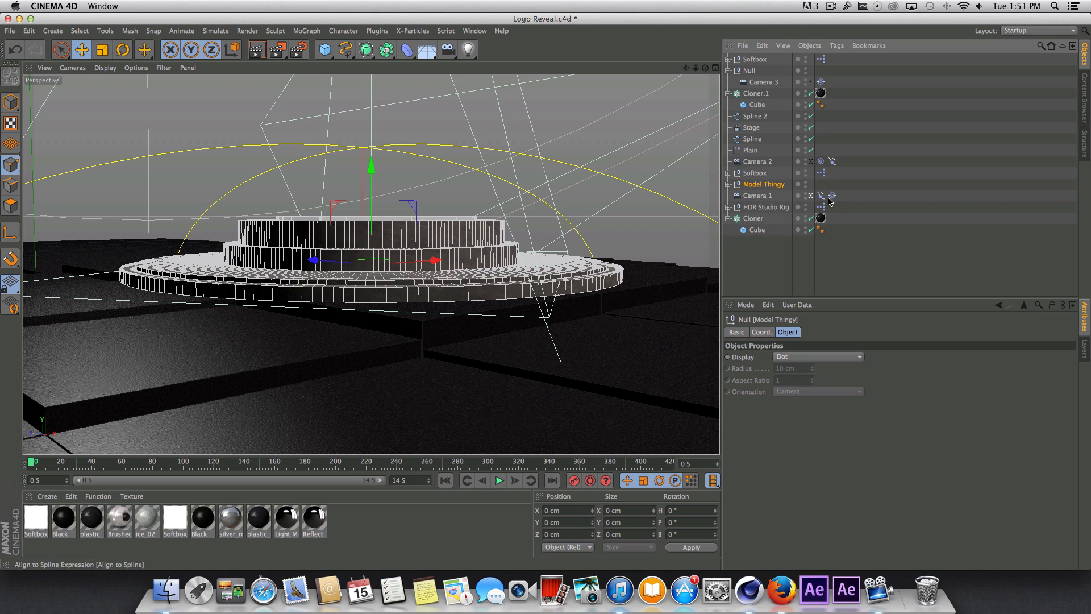
pyautogui.click(888, 251)
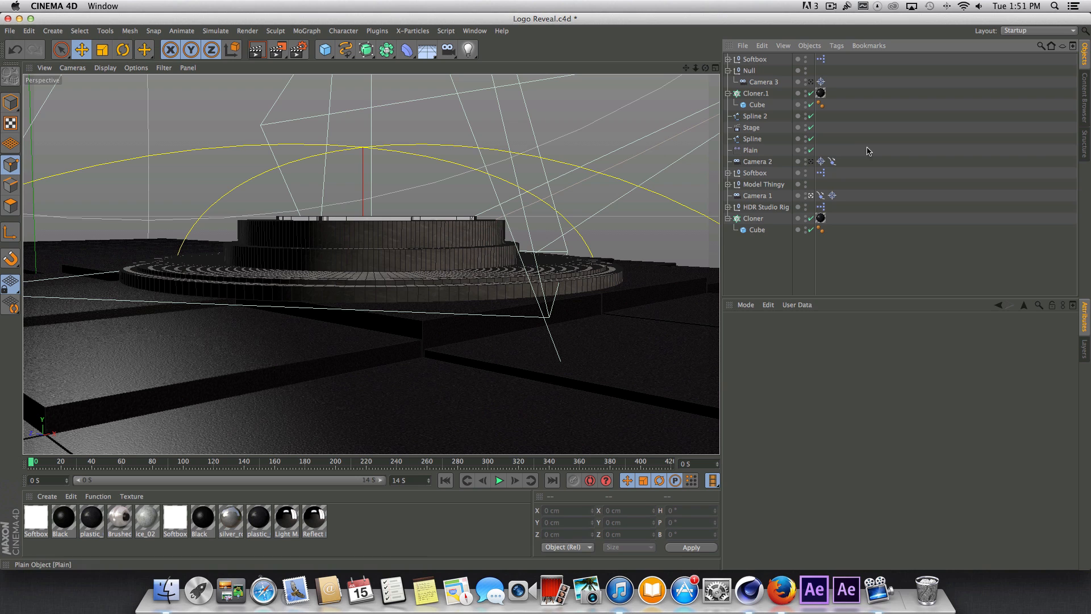
# Step: Select the Spline object and preview the opening camera move twice from the first frame
pyautogui.click(760, 144)
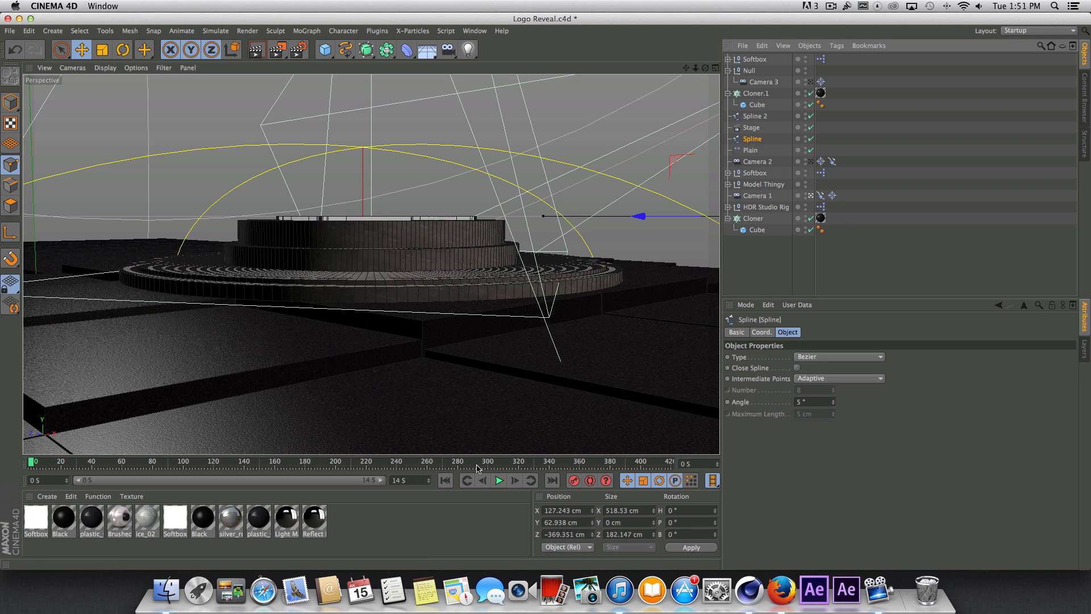
pyautogui.click(499, 481)
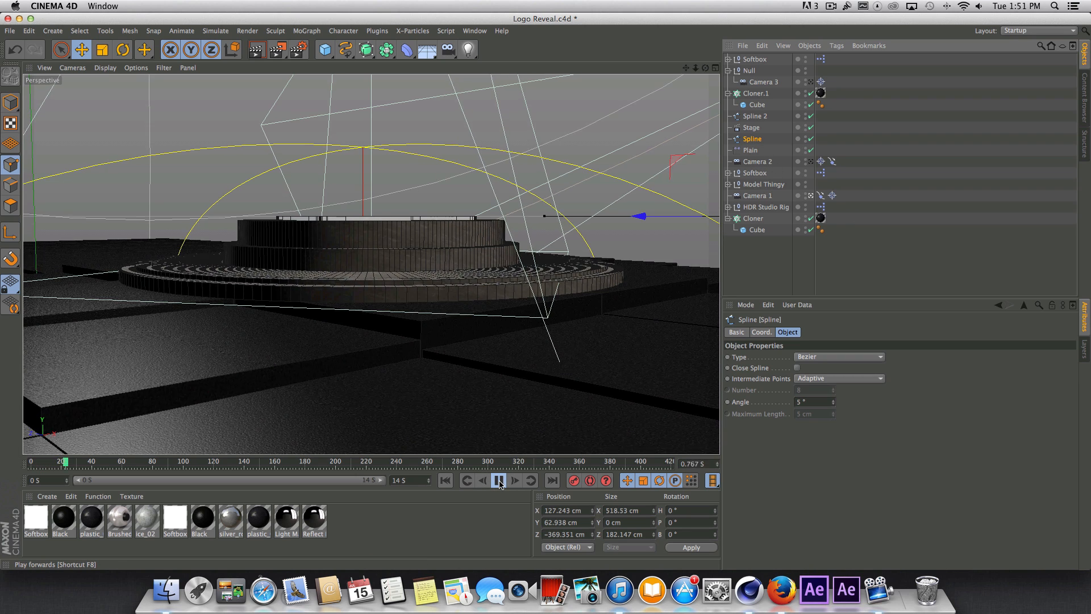
pyautogui.click(499, 482)
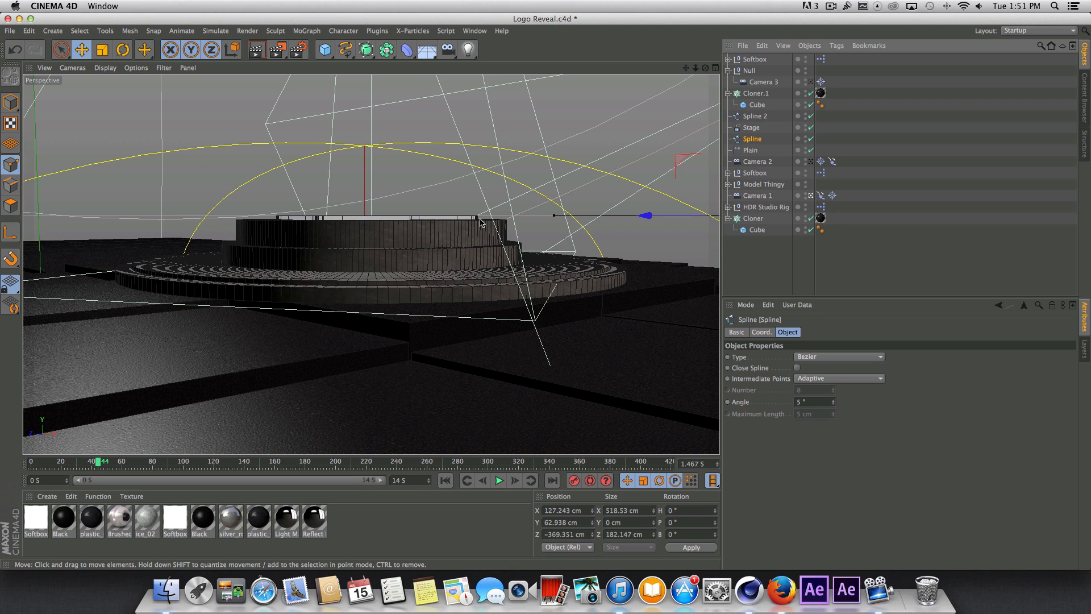
pyautogui.click(445, 481)
pyautogui.click(496, 484)
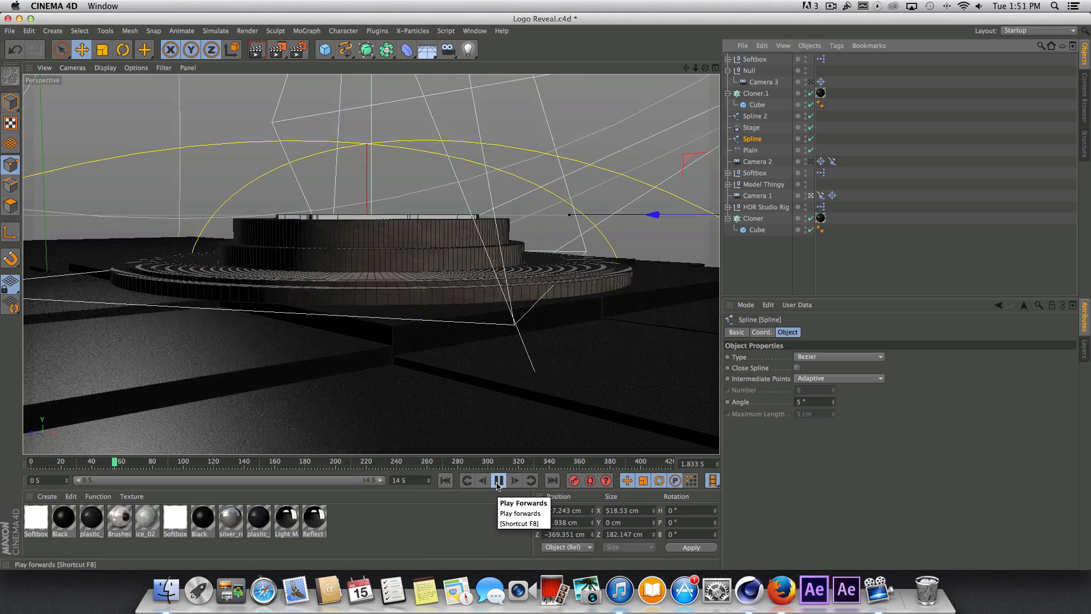
pyautogui.click(498, 483)
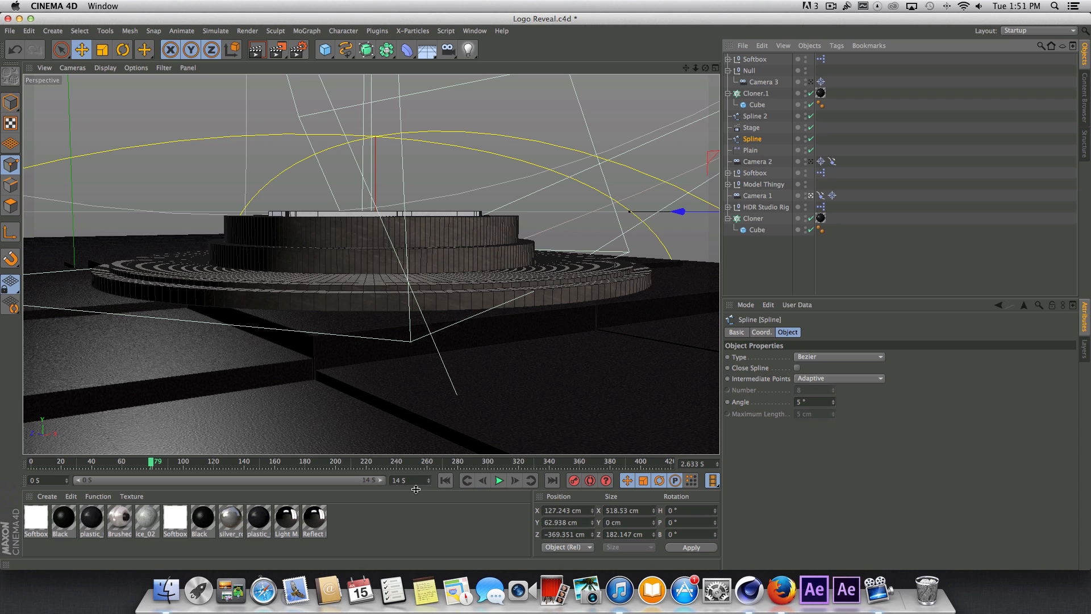
pyautogui.click(445, 480)
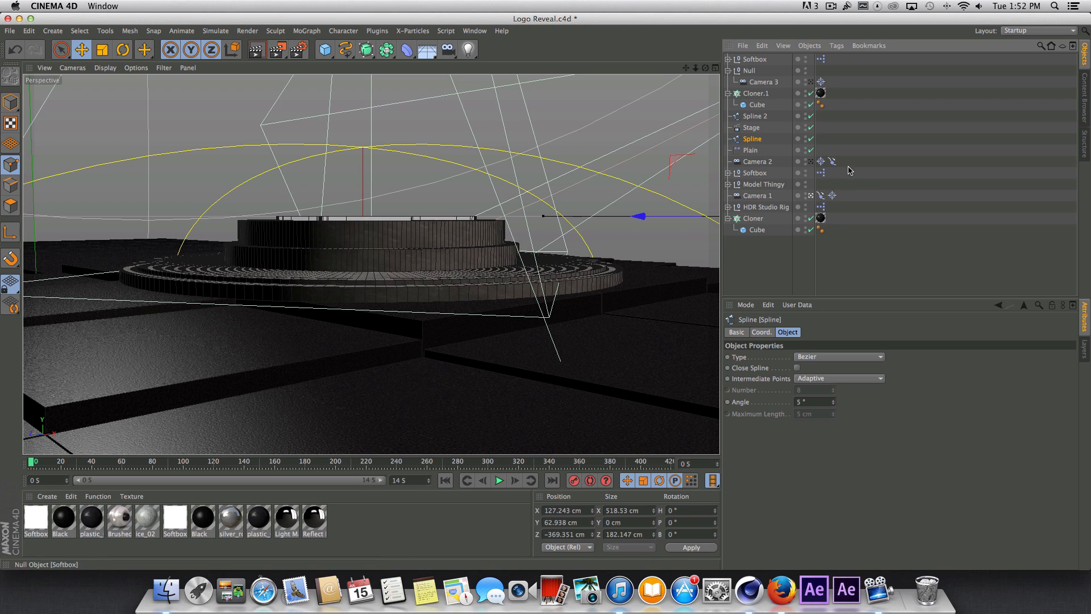
# Step: Inspect Camera 2's Target tag and preview more of the camera animation
pyautogui.click(819, 163)
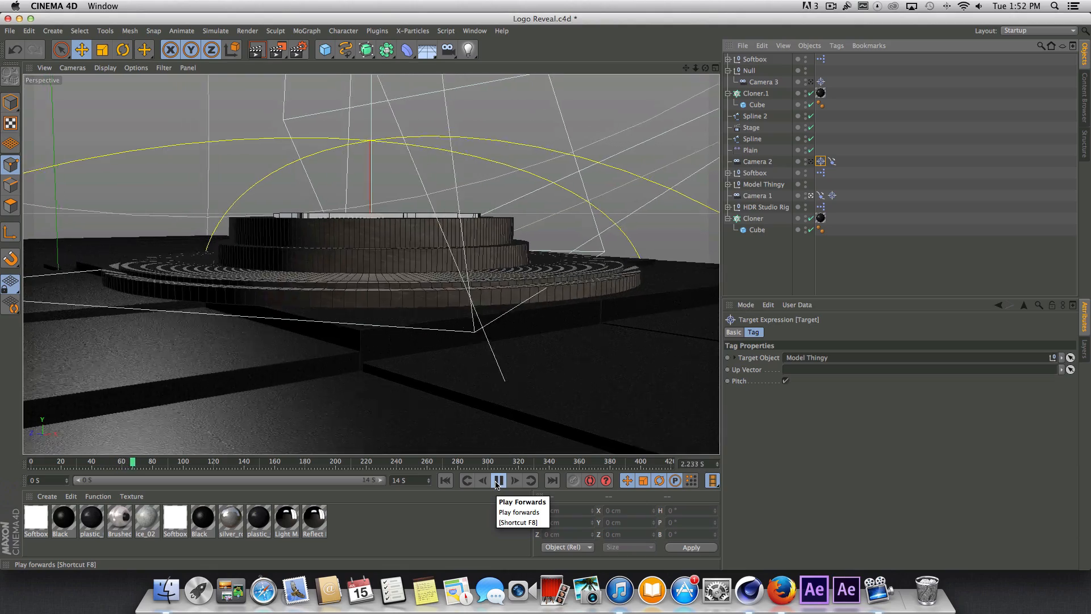
pyautogui.click(498, 482)
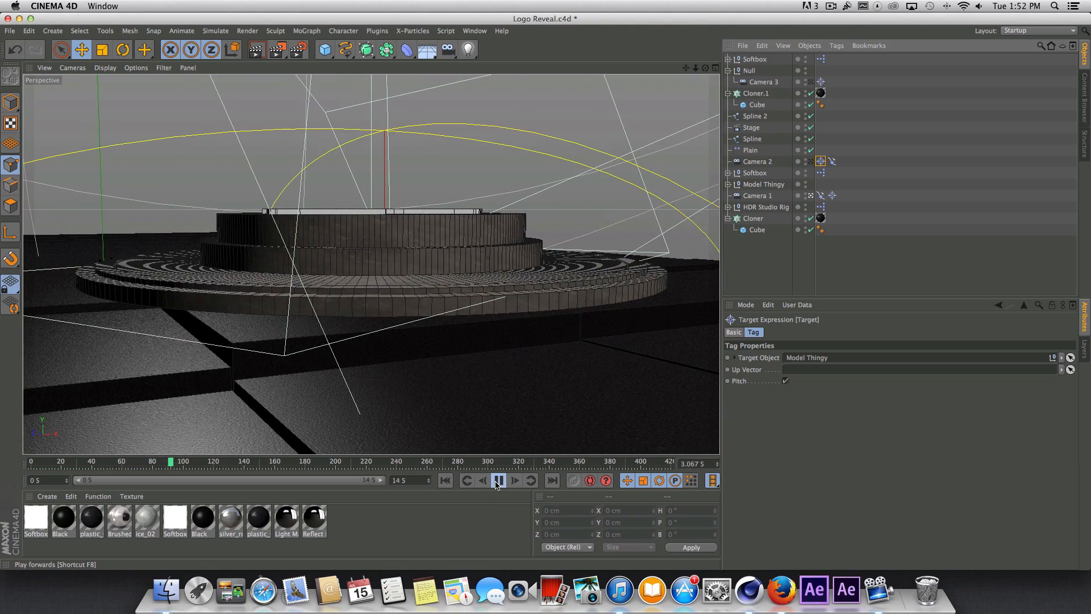
pyautogui.click(498, 482)
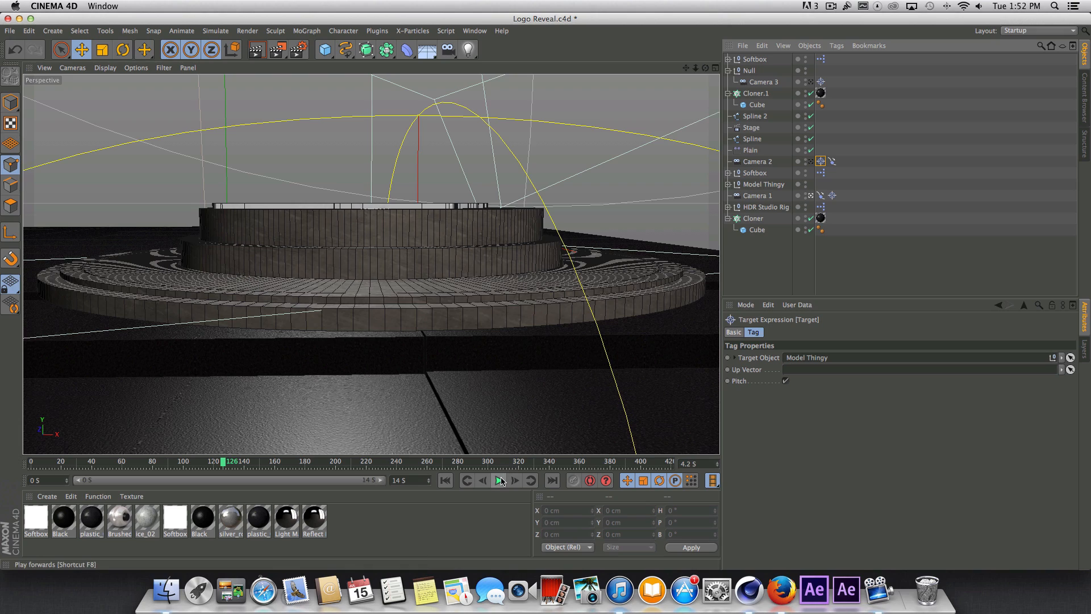
pyautogui.click(499, 481)
pyautogui.click(501, 481)
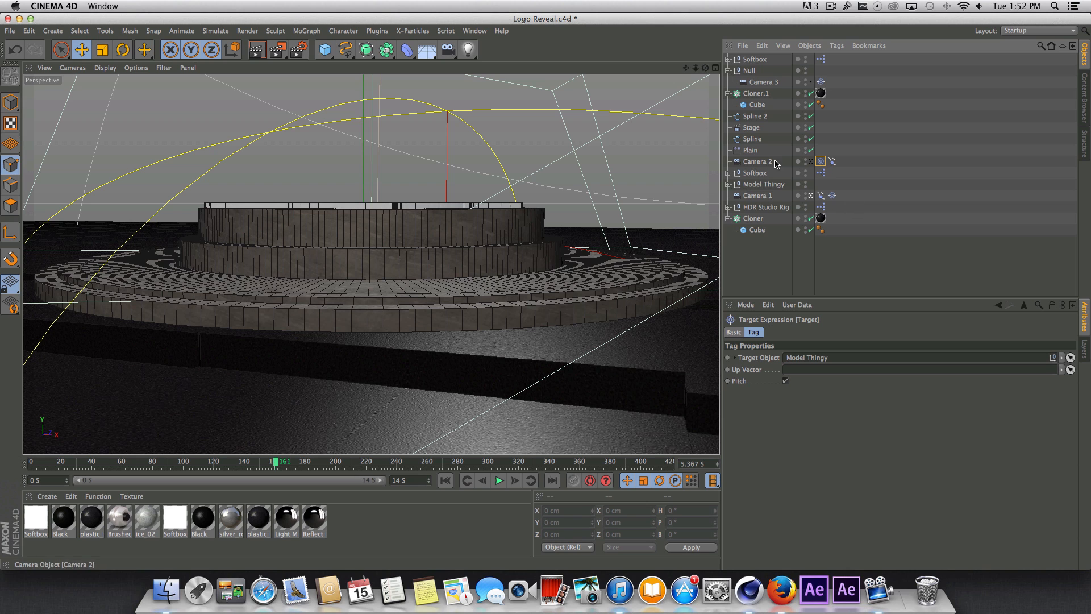
# Step: Inspect the Stage object's camera assignment, replay the opening of the animation and return to the first frame
pyautogui.click(753, 129)
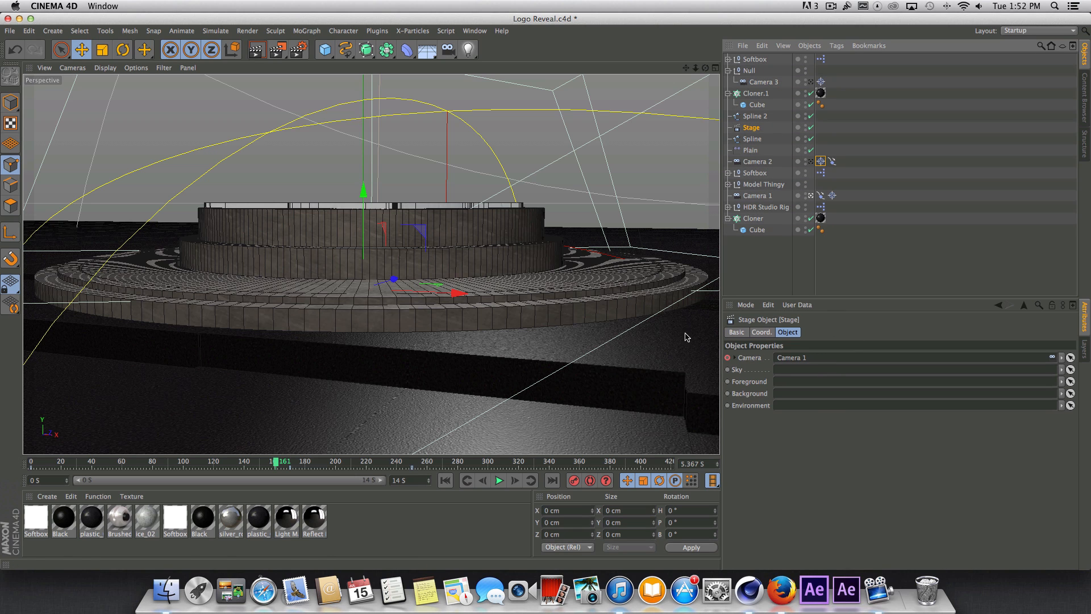
pyautogui.click(445, 480)
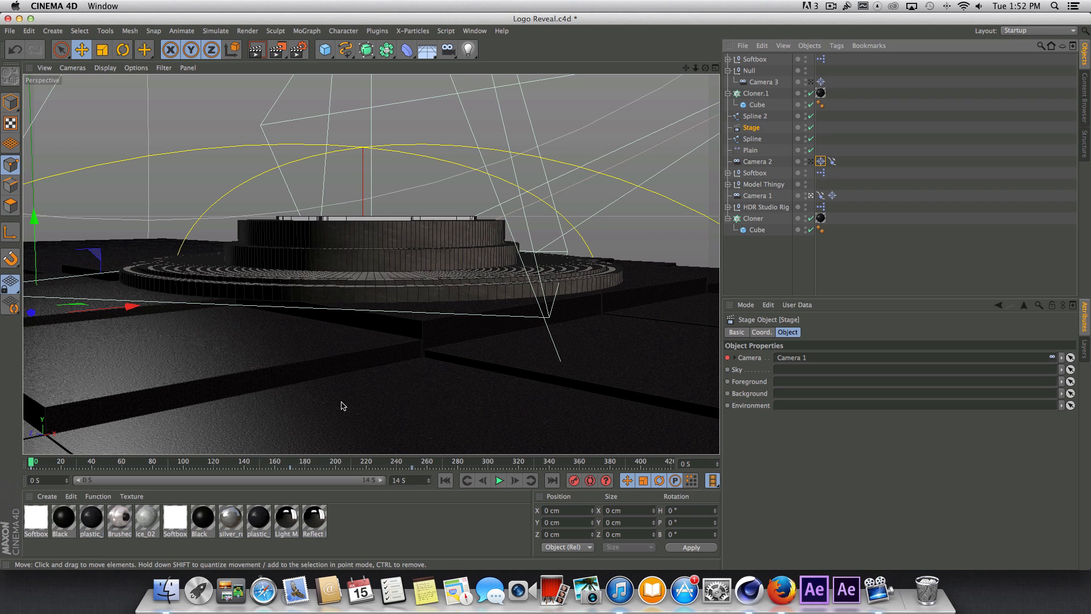
pyautogui.click(499, 480)
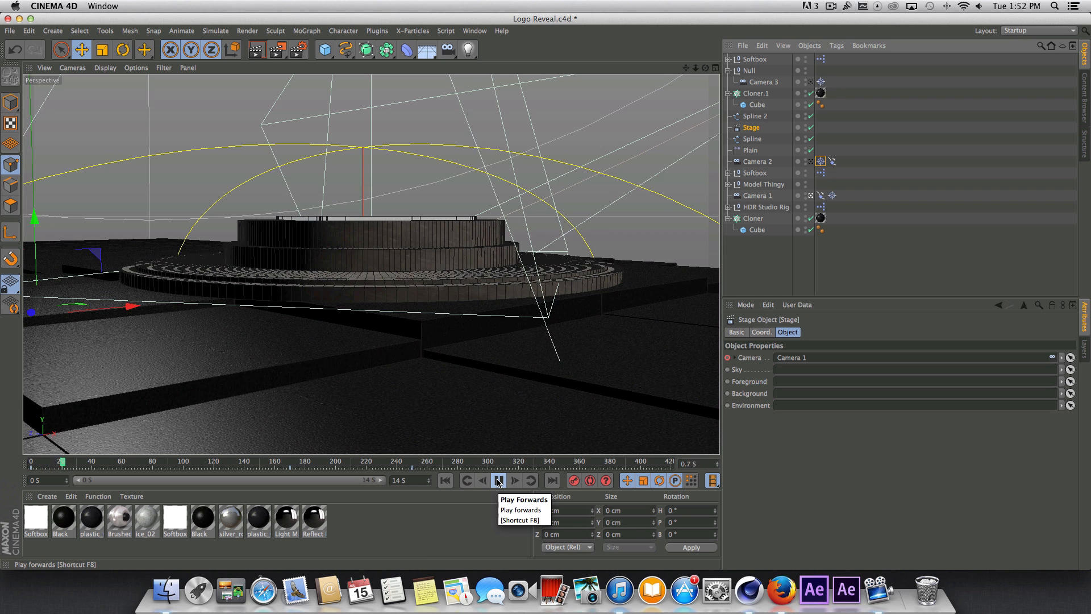
pyautogui.click(499, 481)
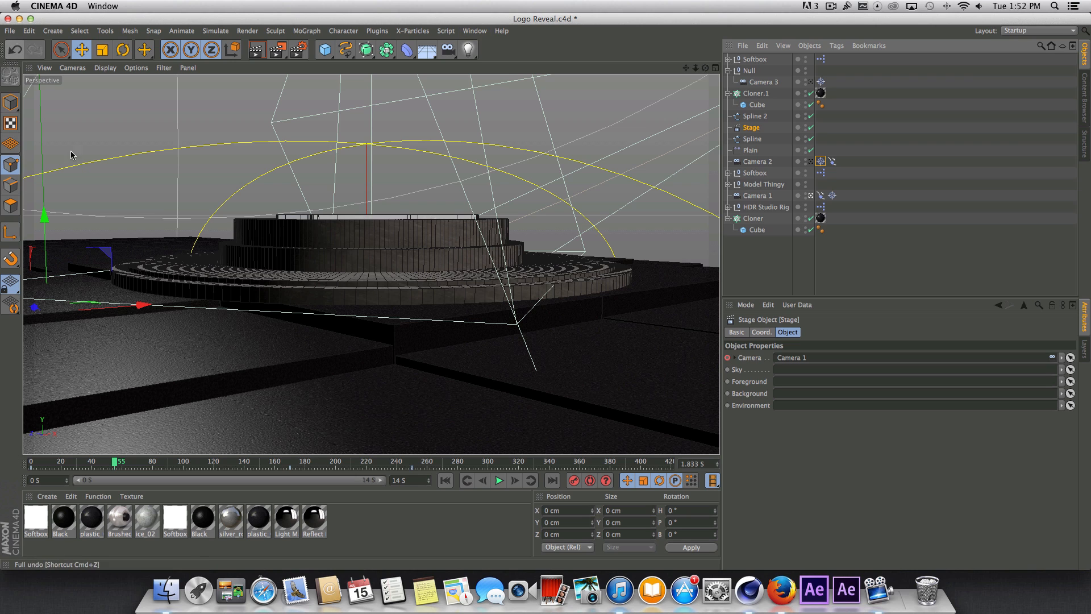
pyautogui.click(445, 480)
# Step: Create a new project and add a MoGraph Cloner and a cube primitive to it
pyautogui.click(10, 30)
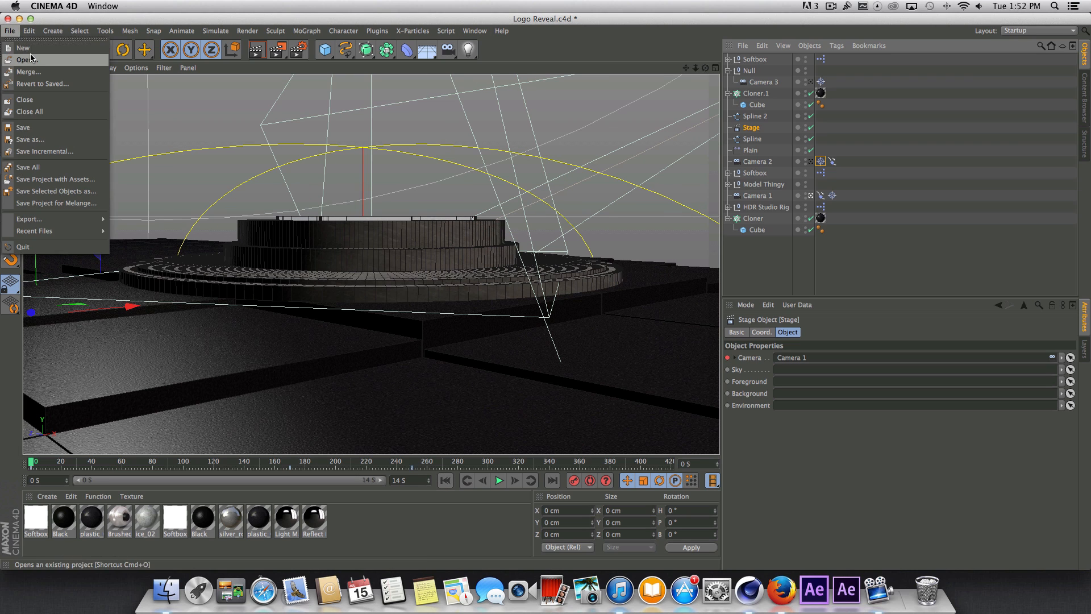
pyautogui.click(22, 48)
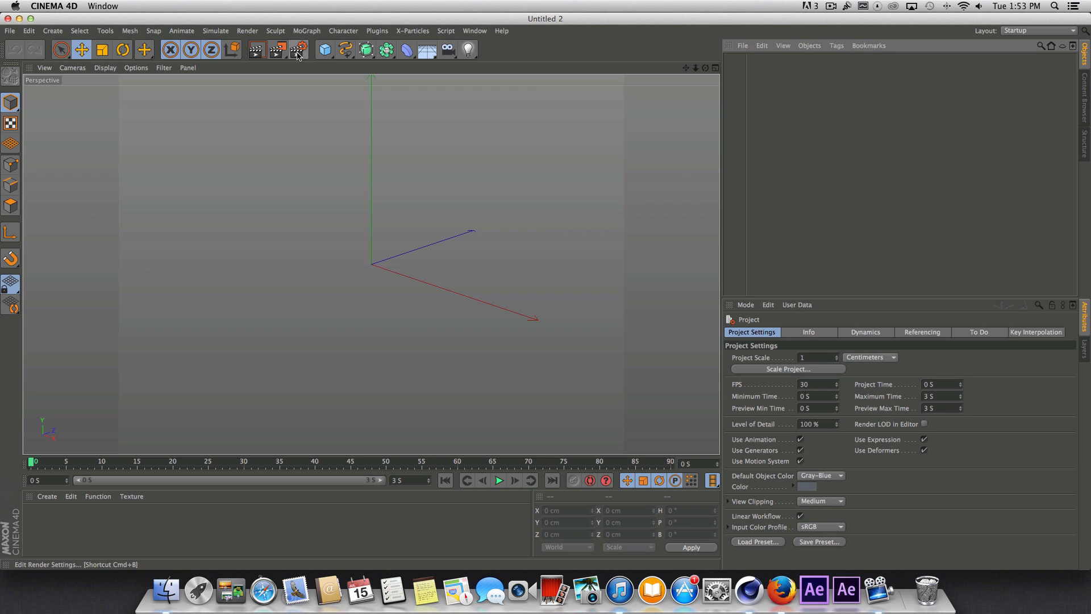
pyautogui.click(306, 31)
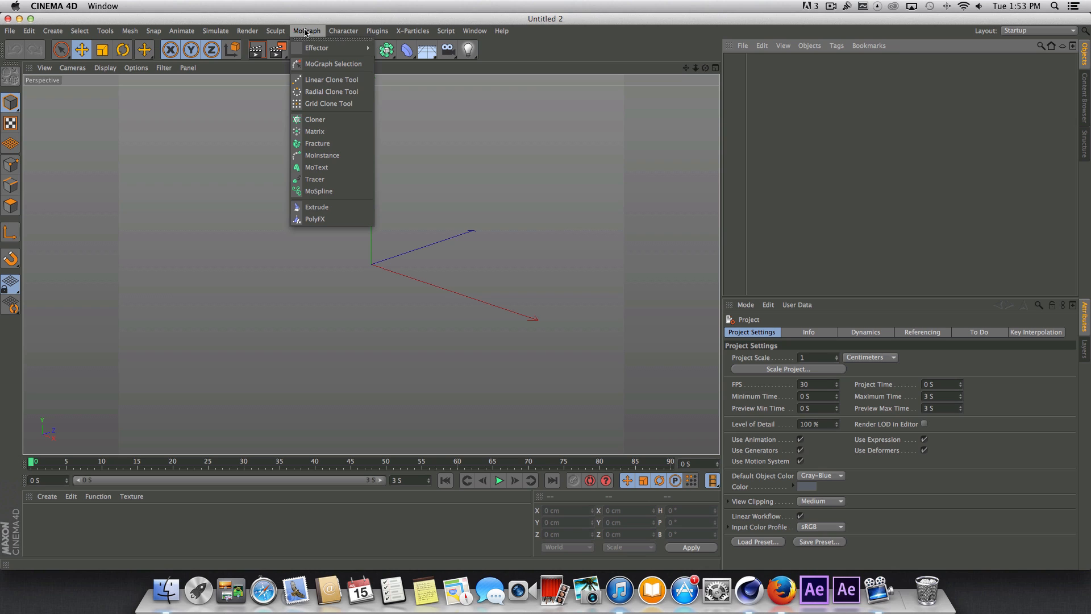
pyautogui.click(317, 120)
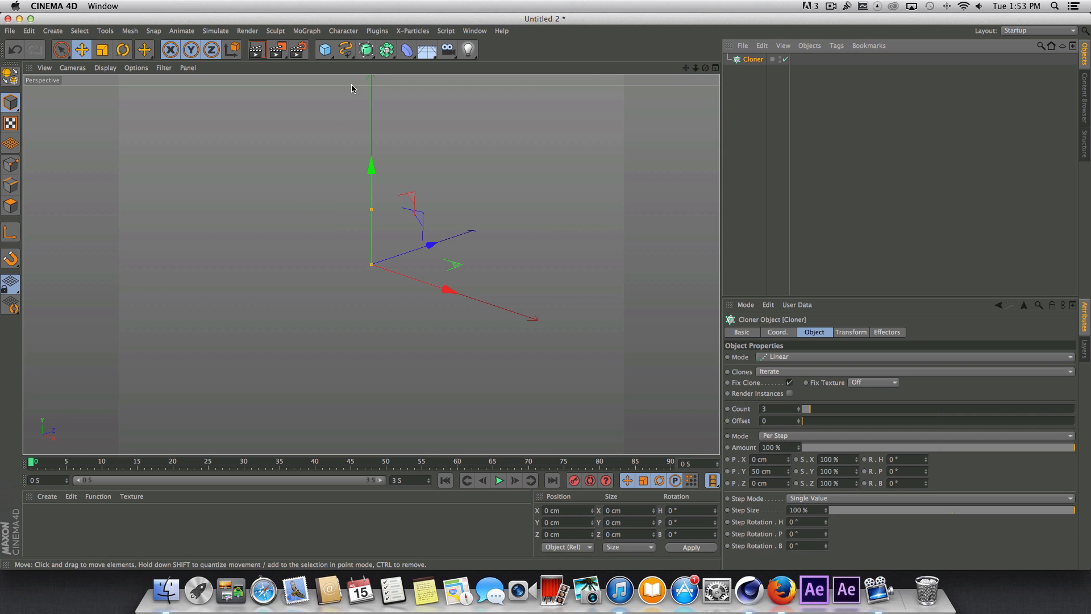
pyautogui.click(327, 51)
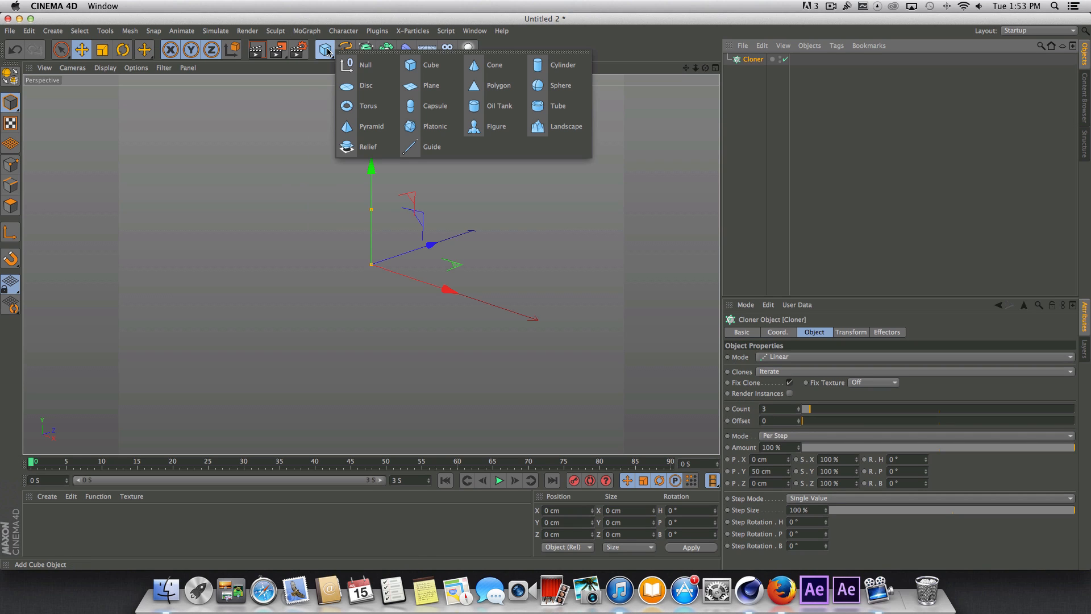
pyautogui.click(421, 65)
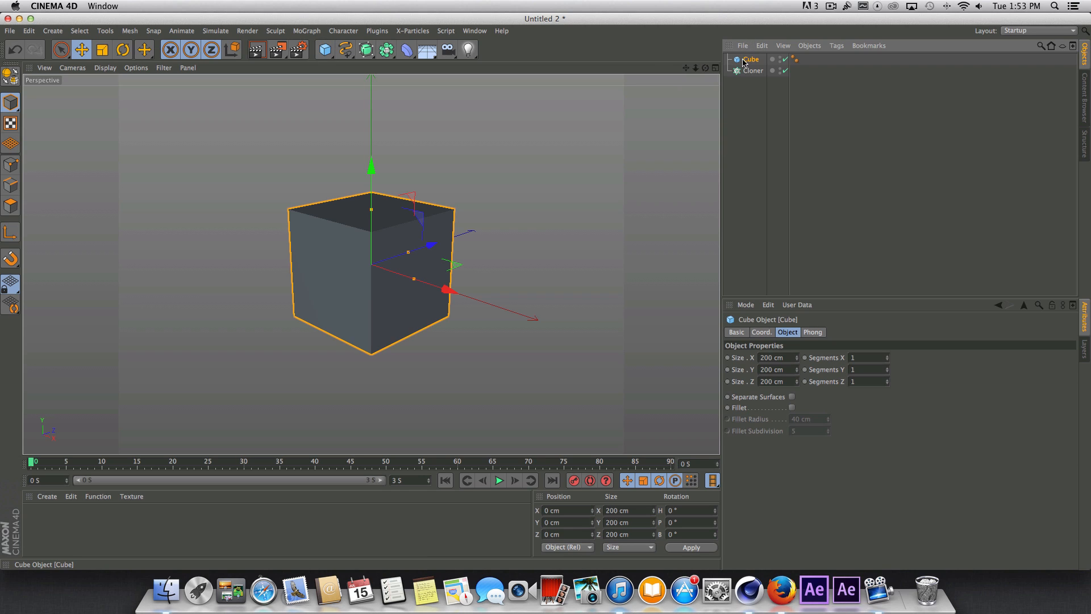
# Step: Nest the cube inside the Cloner and set the viewport display to Gouraud Shading (Lines)
pyautogui.moveTo(748, 75); pyautogui.dragTo(749, 72)
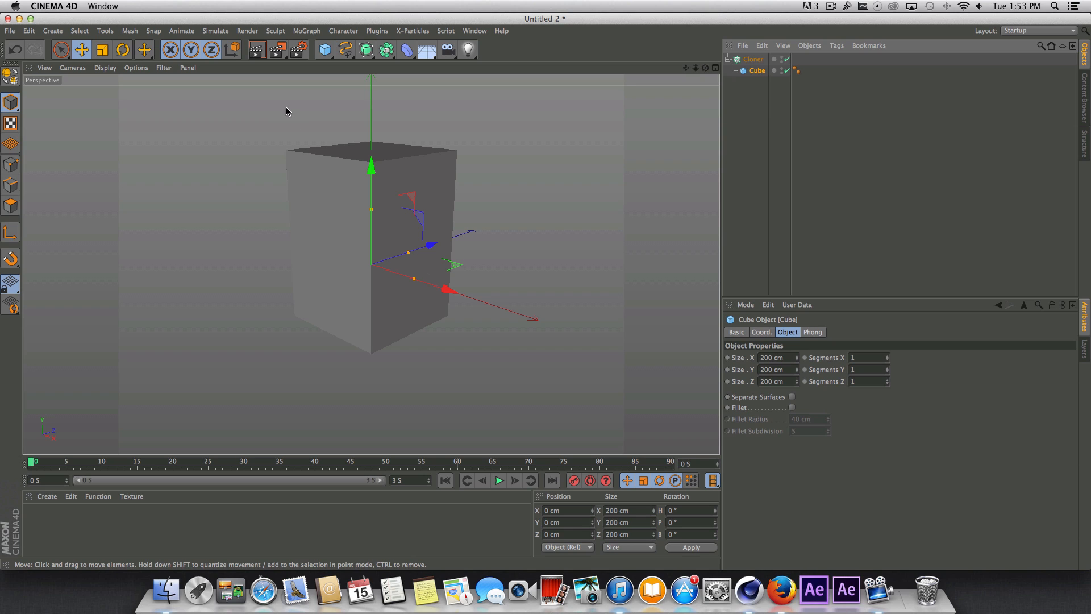
pyautogui.click(105, 68)
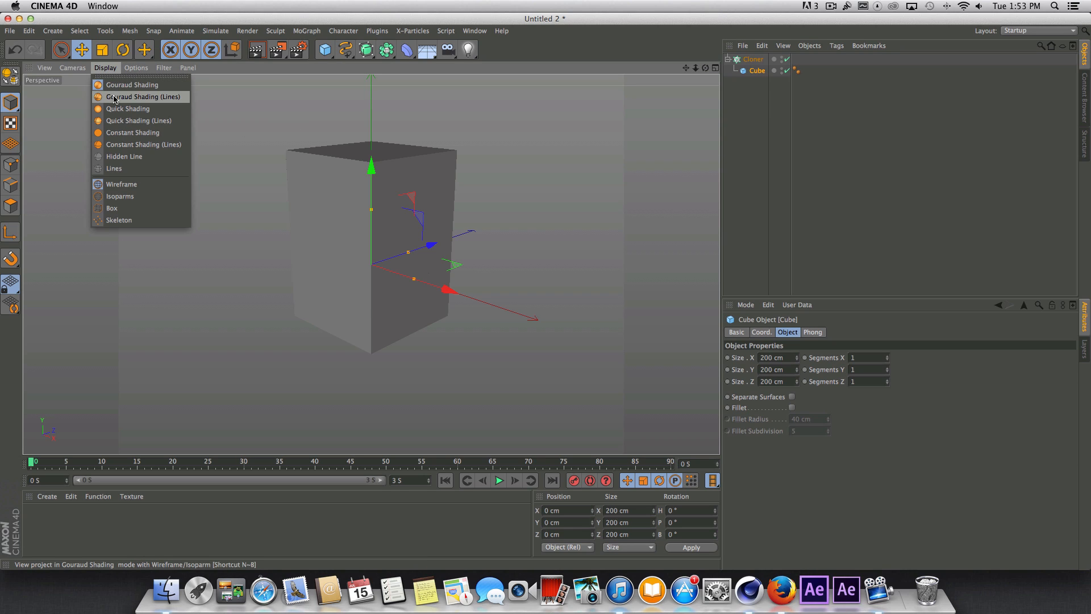
pyautogui.click(140, 98)
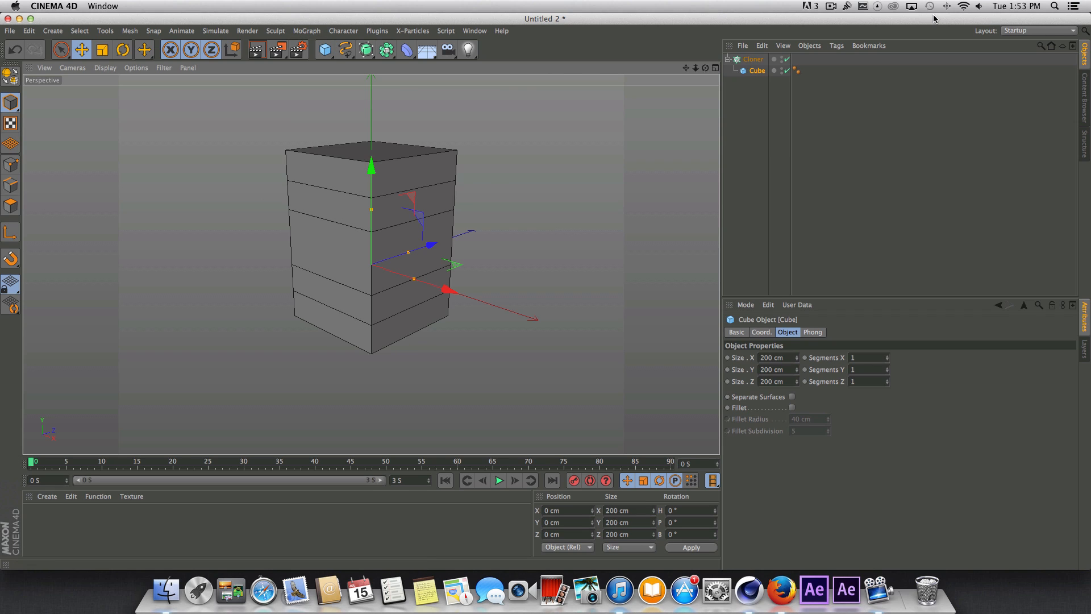
# Step: Set the Cloner's mode to Grid Array and its X clone count to 8
pyautogui.click(753, 61)
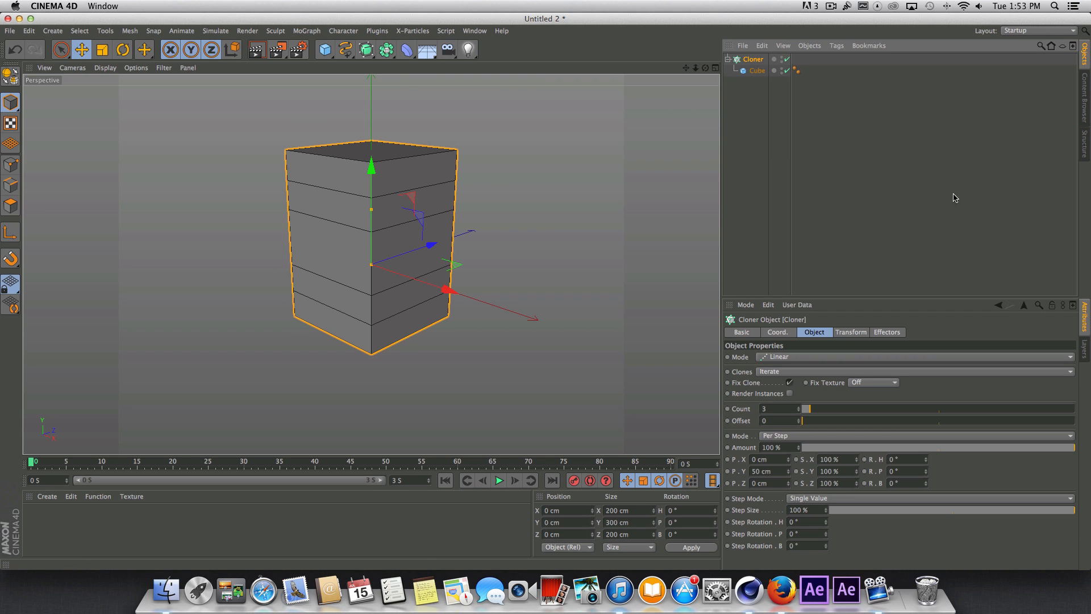
pyautogui.click(784, 357)
pyautogui.click(786, 400)
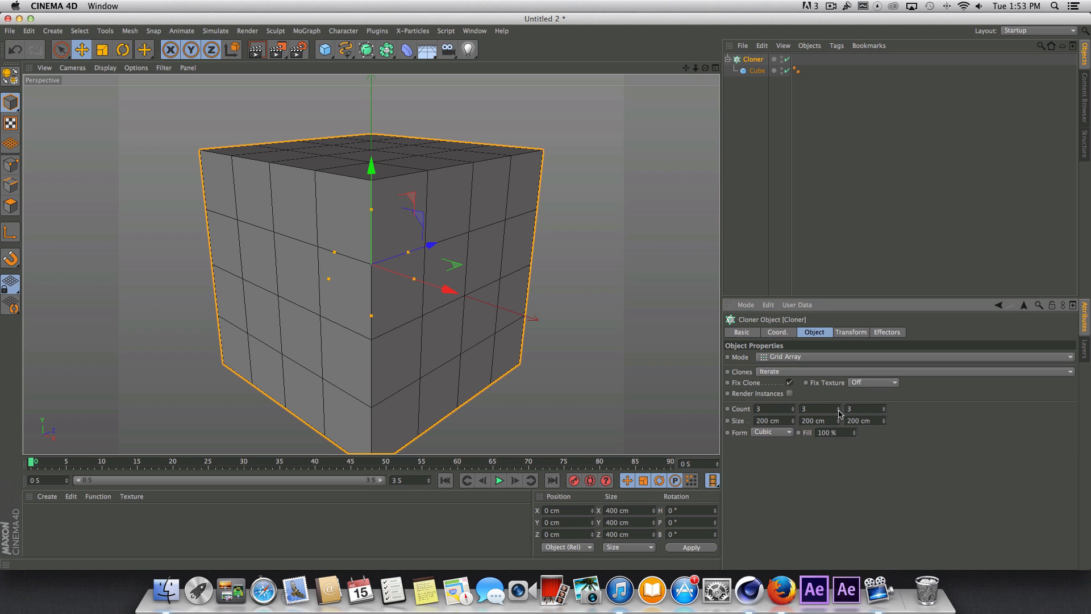
pyautogui.doubleClick(775, 409)
pyautogui.press('Return')
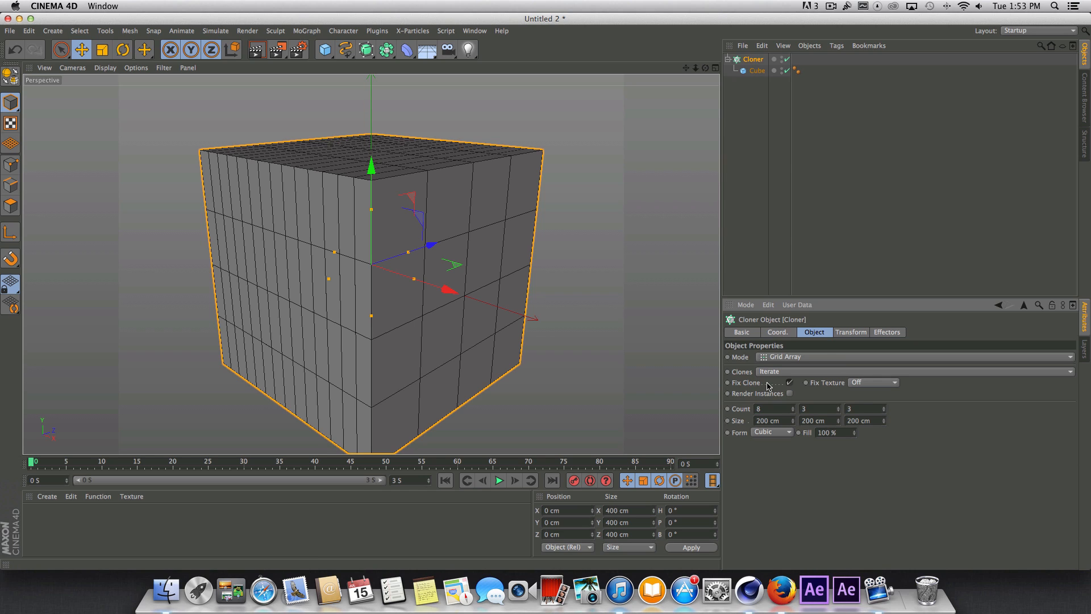
# Step: Set the Cloner grid's Y count to 1 and its Z count to 13
pyautogui.moveTo(696, 67); pyautogui.dragTo(705, 68)
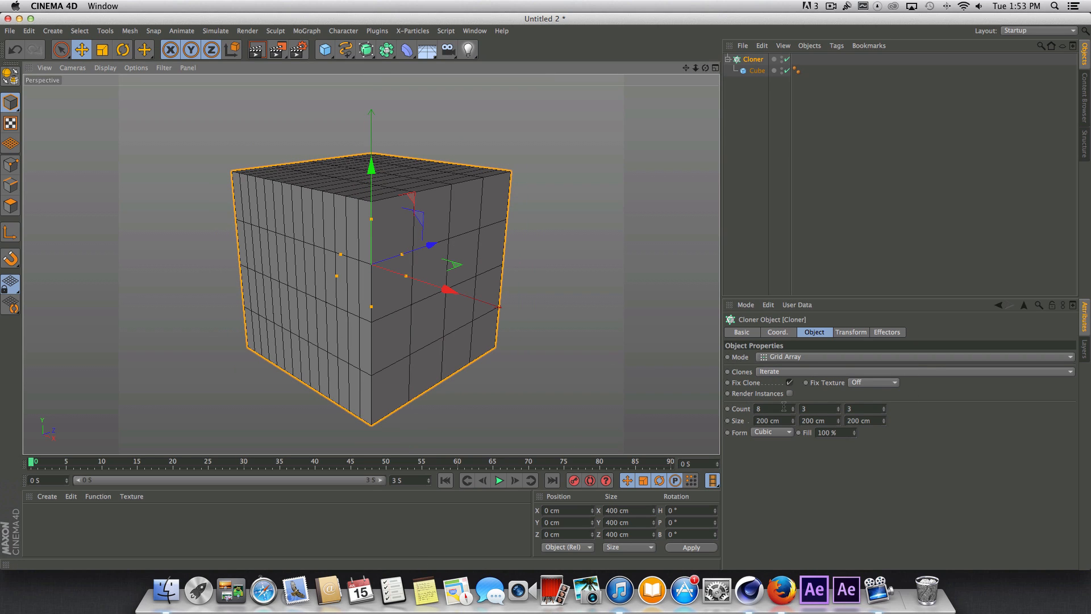
pyautogui.doubleClick(819, 408)
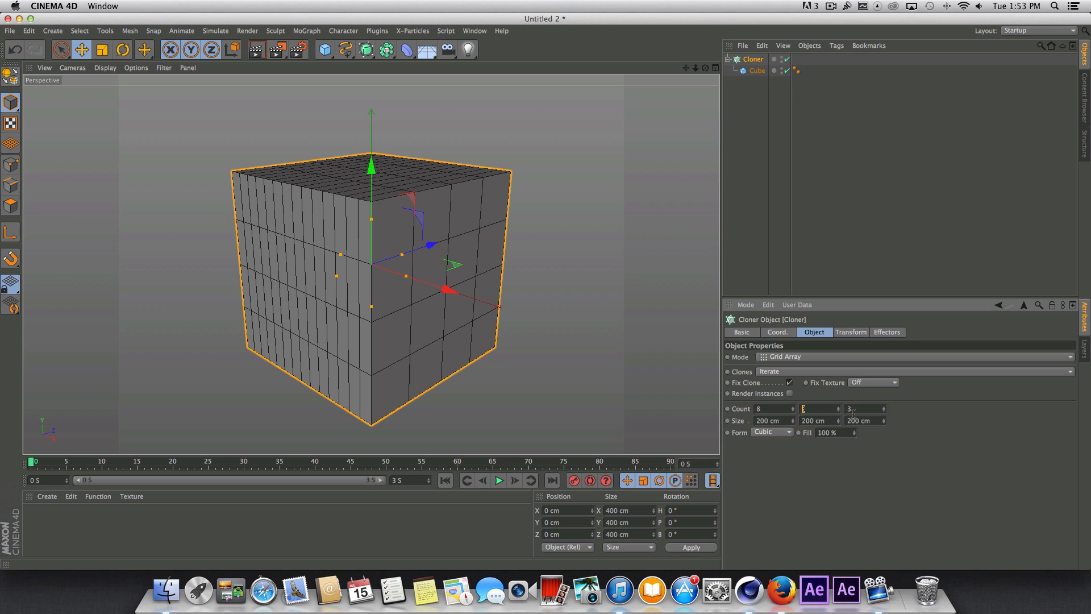
pyautogui.click(812, 404)
pyautogui.press('Return')
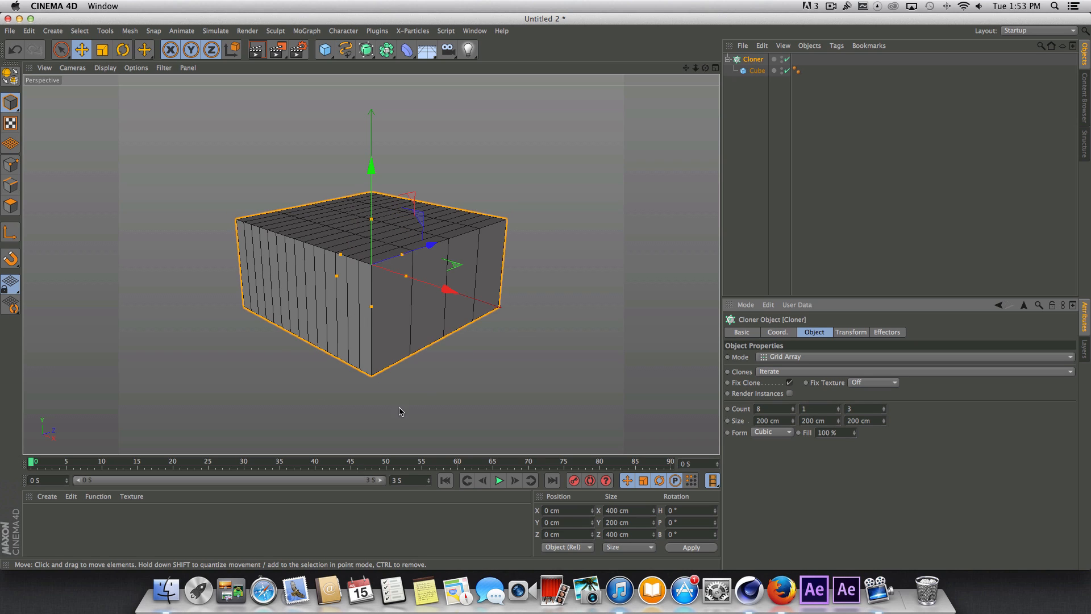
pyautogui.click(864, 409)
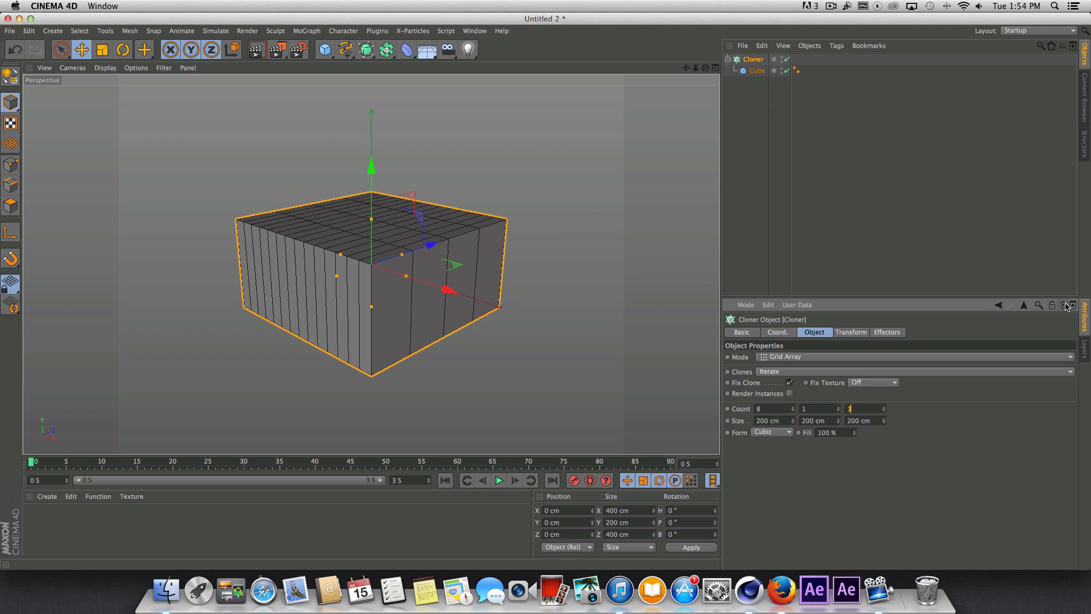
pyautogui.write('13')
pyautogui.press('Return')
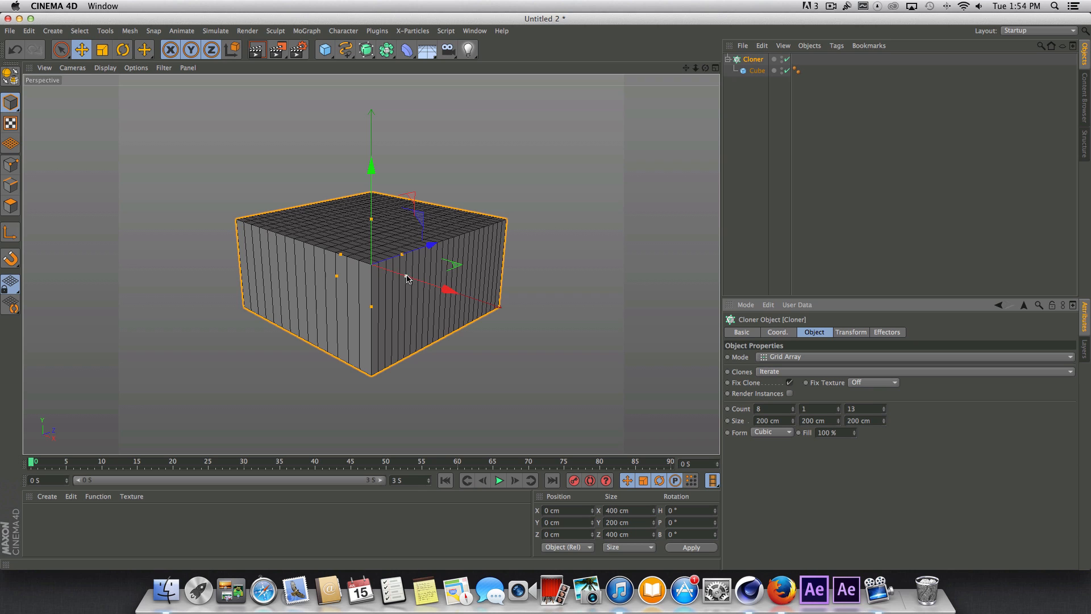
# Step: Resize the Cloner's grid to about 1410 cm in X, 156 cm in Y and 2416 cm in Z
pyautogui.moveTo(406, 276); pyautogui.dragTo(735, 389)
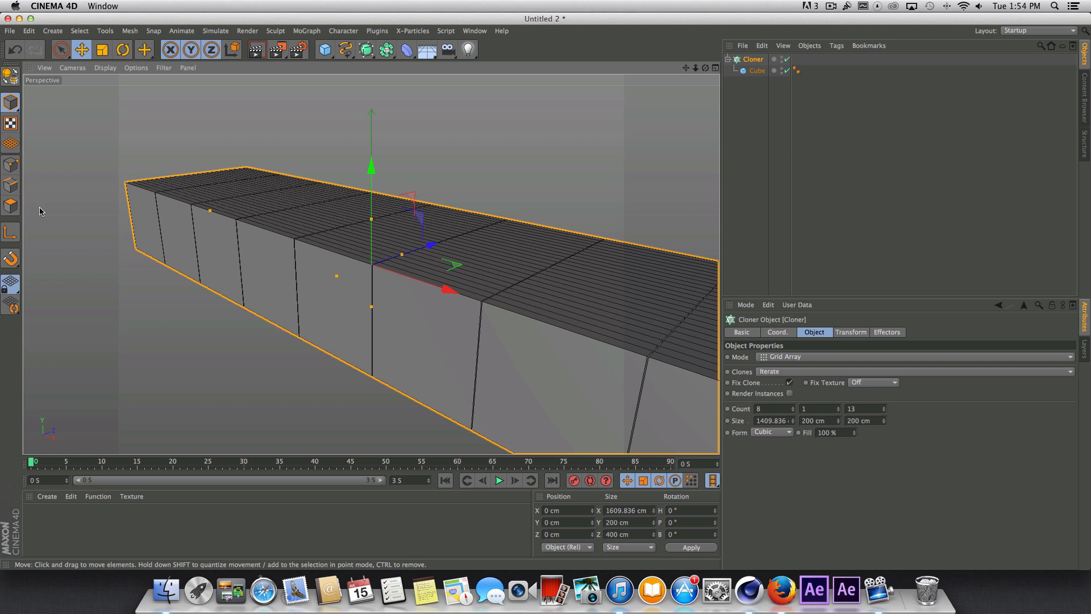
pyautogui.moveTo(402, 256); pyautogui.dragTo(601, 201)
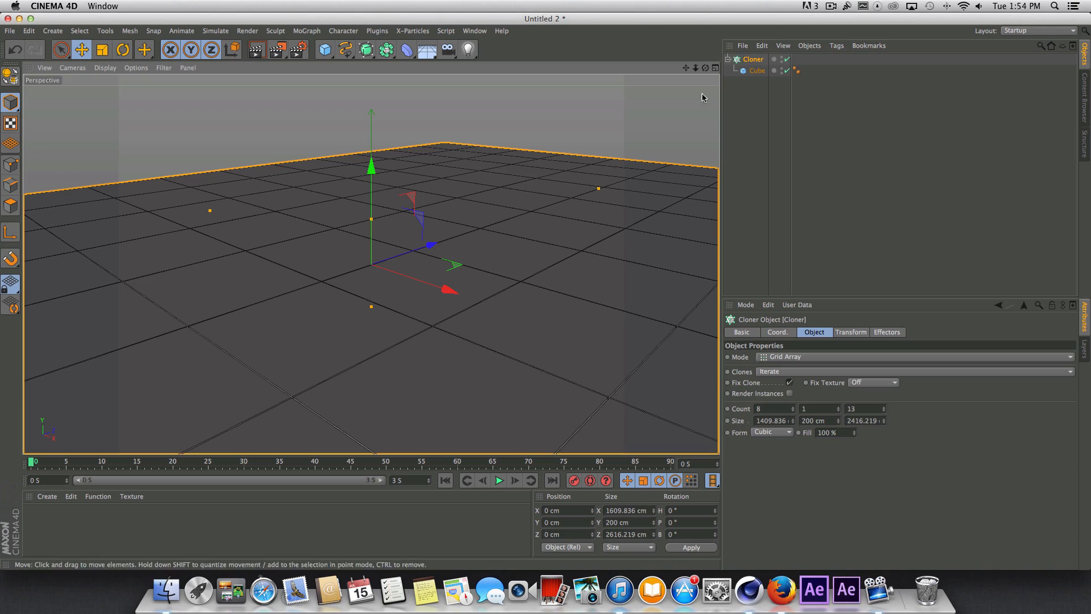
pyautogui.moveTo(705, 68); pyautogui.dragTo(683, 60)
pyautogui.moveTo(371, 264); pyautogui.dragTo(370, 258)
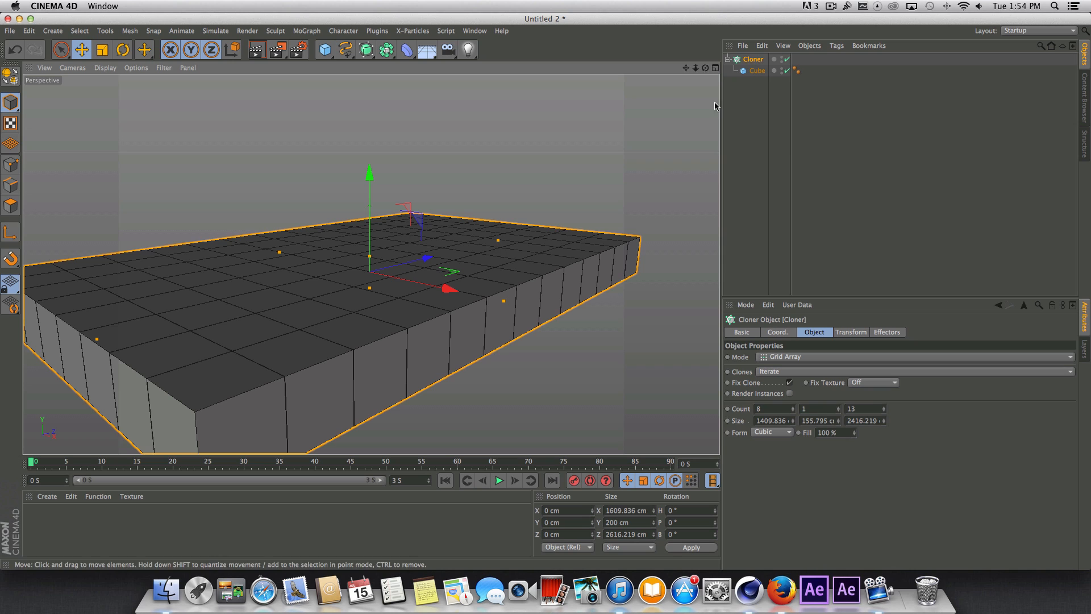
# Step: Flatten the cube inside the Cloner to a height of about 85 cm
pyautogui.click(757, 71)
pyautogui.moveTo(369, 251); pyautogui.dragTo(372, 265)
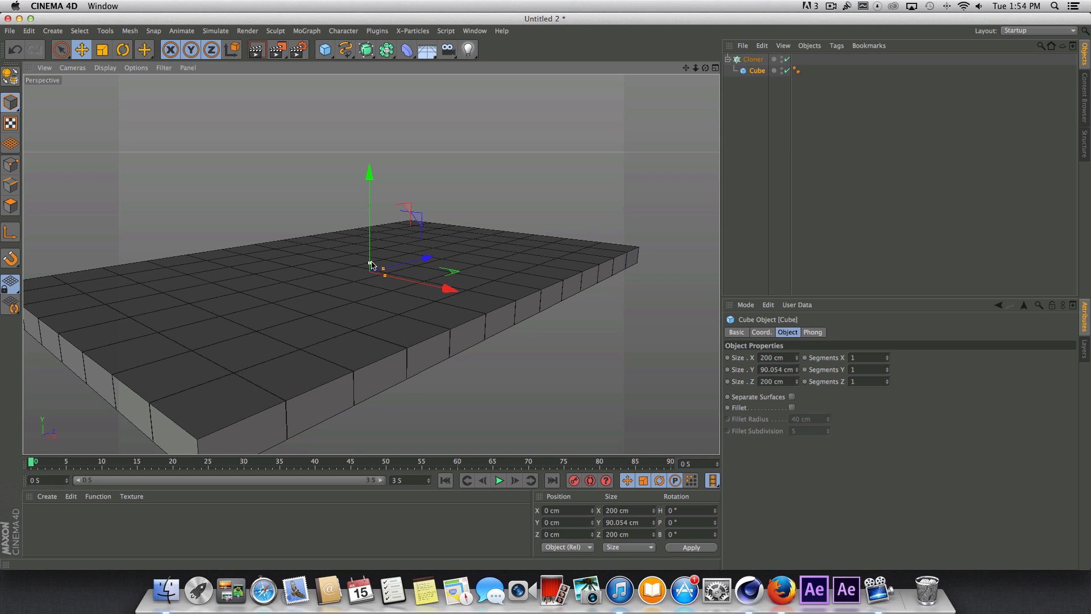
pyautogui.moveTo(371, 265); pyautogui.dragTo(371, 265)
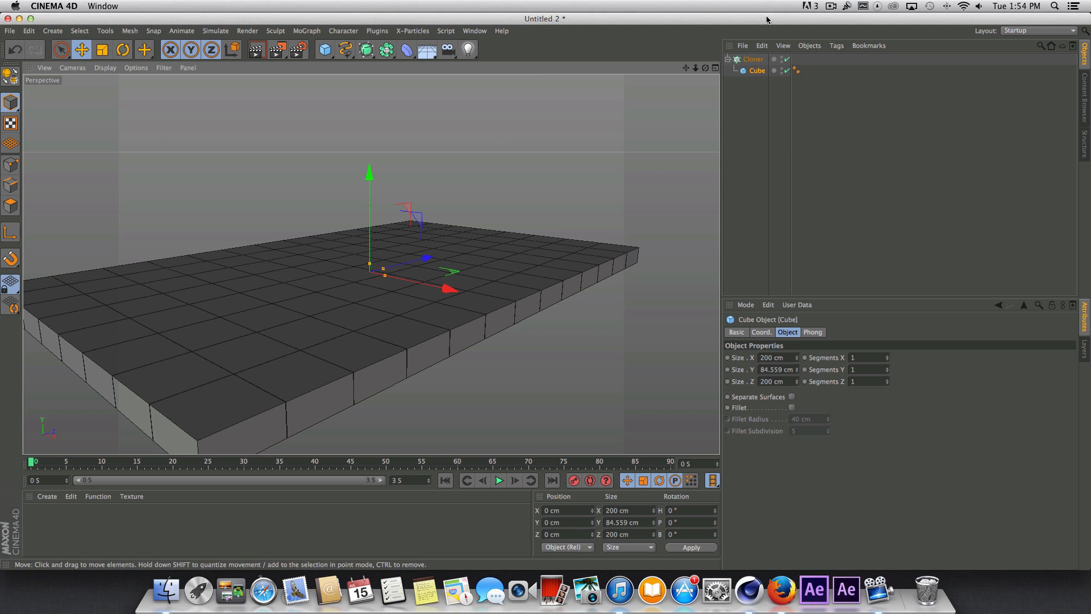
# Step: Add a MoGraph Plain effector to the Cloner
pyautogui.moveTo(705, 68)
pyautogui.mouseDown()
pyautogui.moveTo(706, 51)
pyautogui.moveTo(704, 71)
pyautogui.mouseUp()
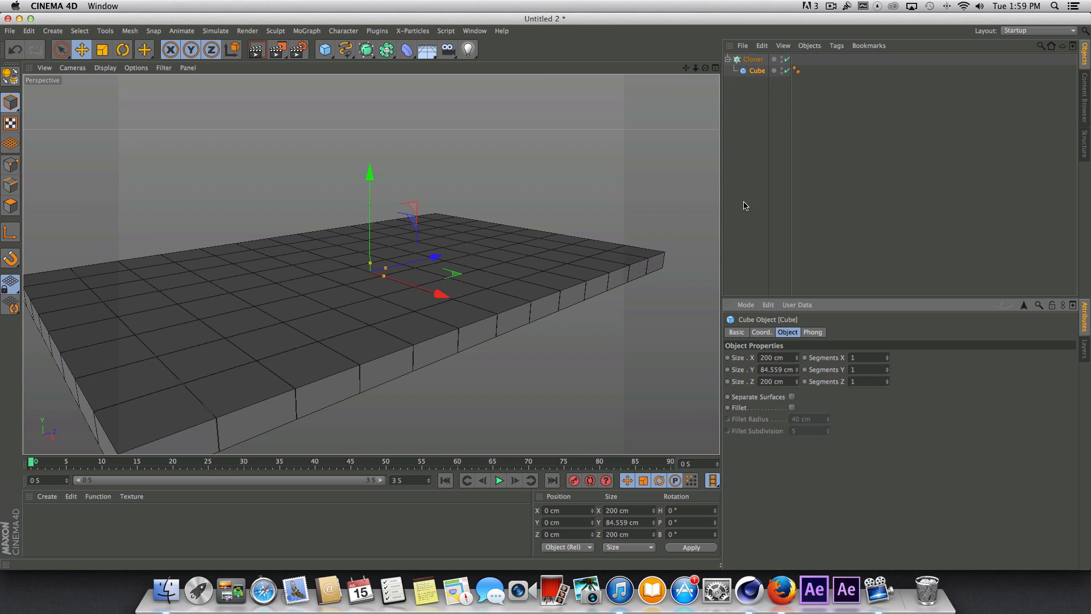
pyautogui.click(752, 59)
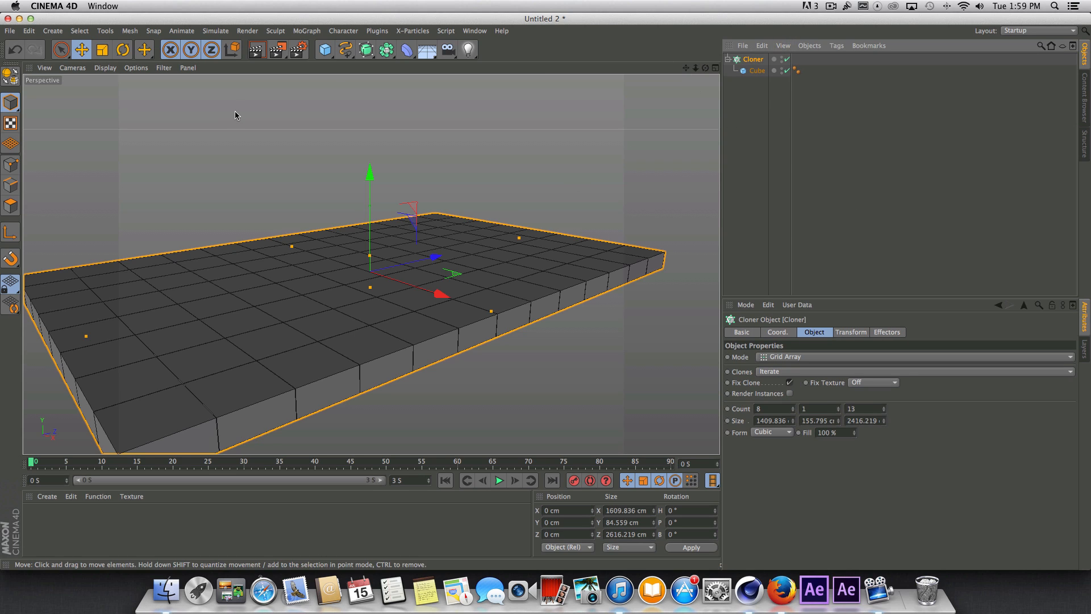
pyautogui.click(307, 30)
pyautogui.moveTo(321, 48)
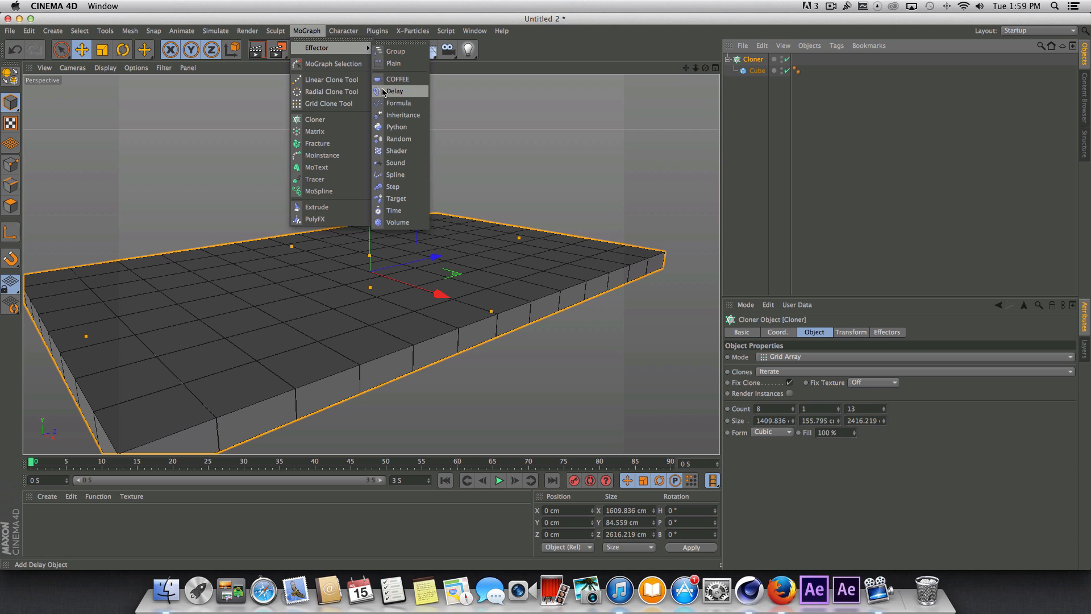
pyautogui.click(393, 63)
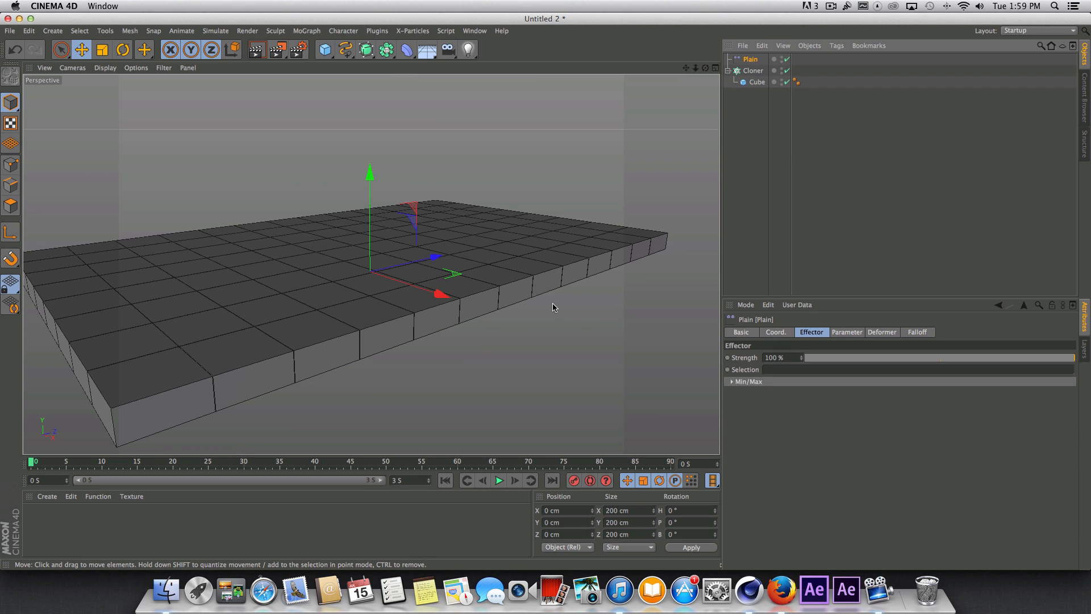
# Step: Set the Plain effector's Y position offset to 10 cm
pyautogui.click(858, 334)
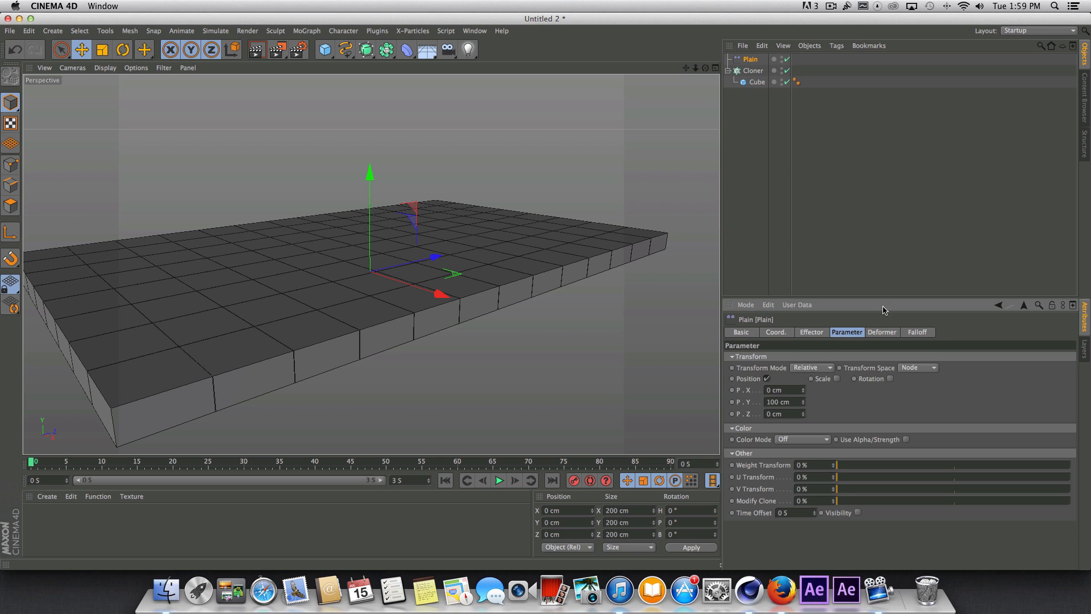
pyautogui.click(795, 401)
pyautogui.write('10')
pyautogui.press('Return')
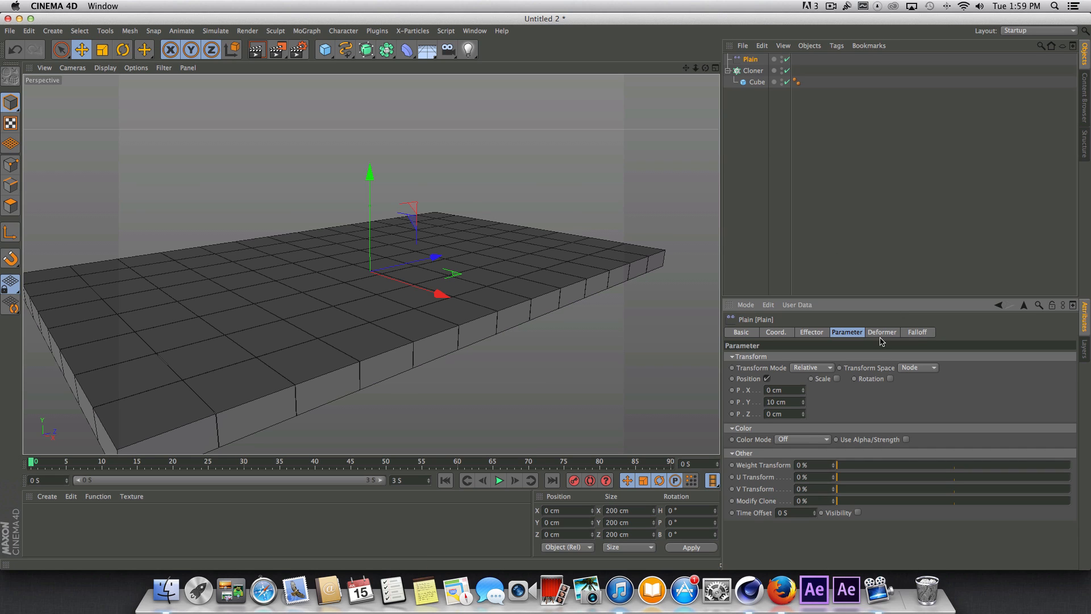
# Step: Set the Plain effector's falloff shape to Sphere
pyautogui.click(916, 332)
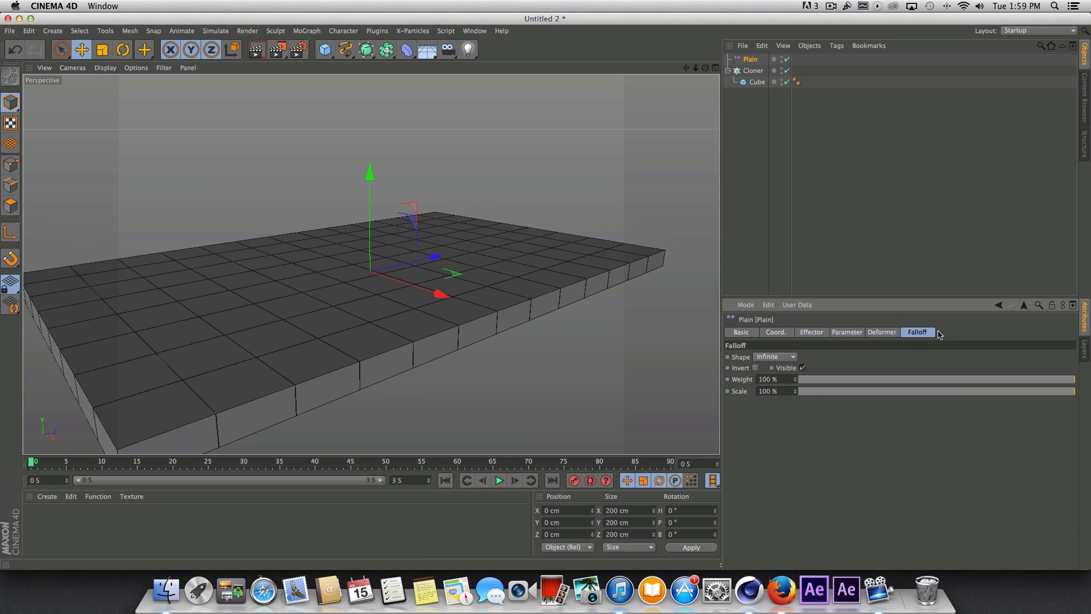
pyautogui.click(790, 357)
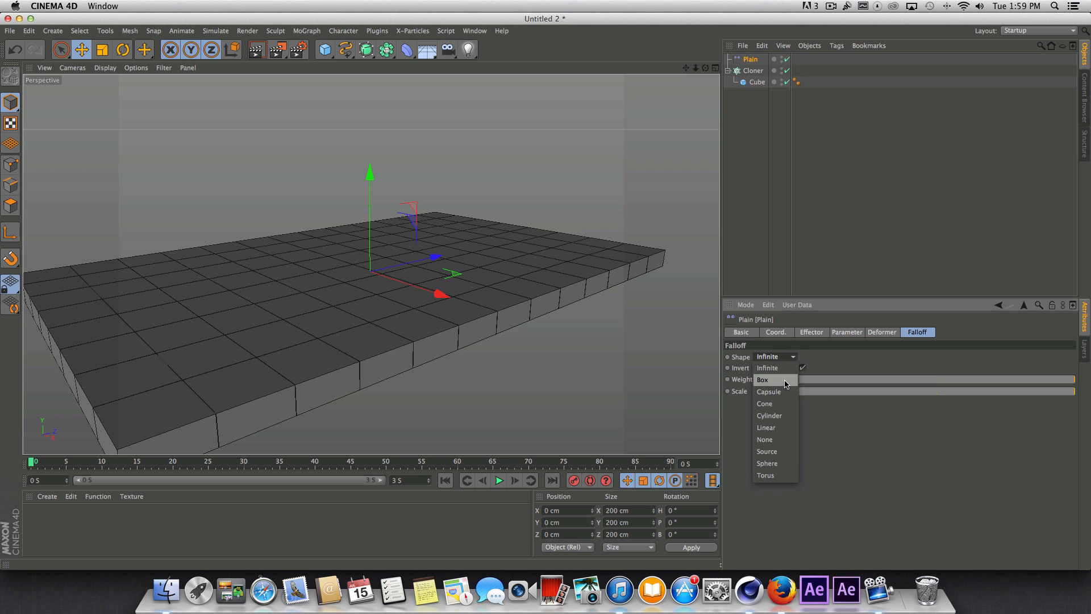
pyautogui.click(779, 464)
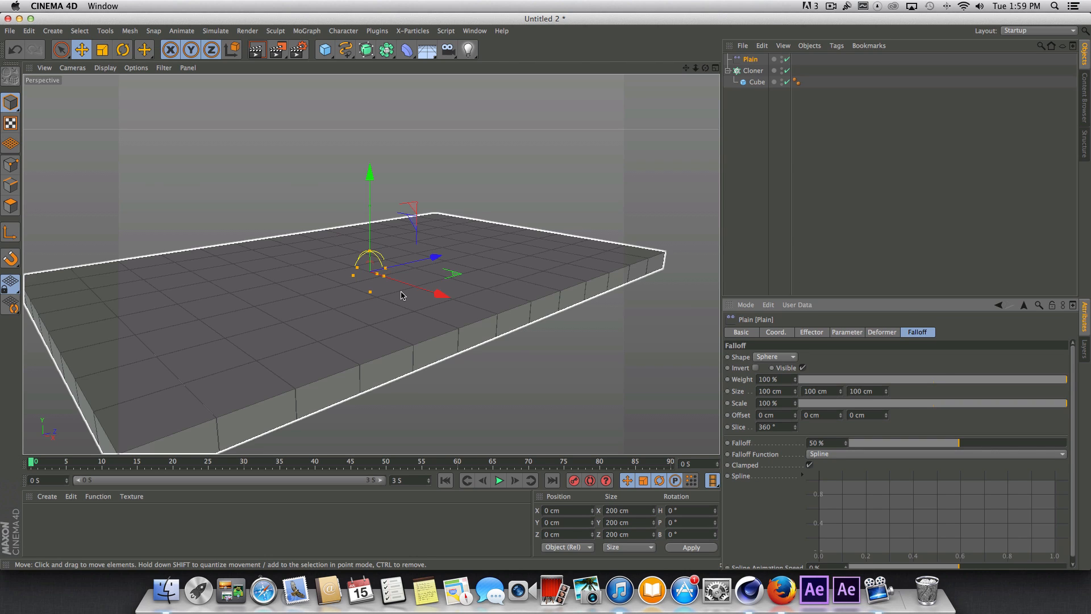
# Step: Stretch the falloff sphere to about 655 cm in X and 676 cm in Z, and raise it about 23 cm
pyautogui.moveTo(384, 278); pyautogui.dragTo(465, 304)
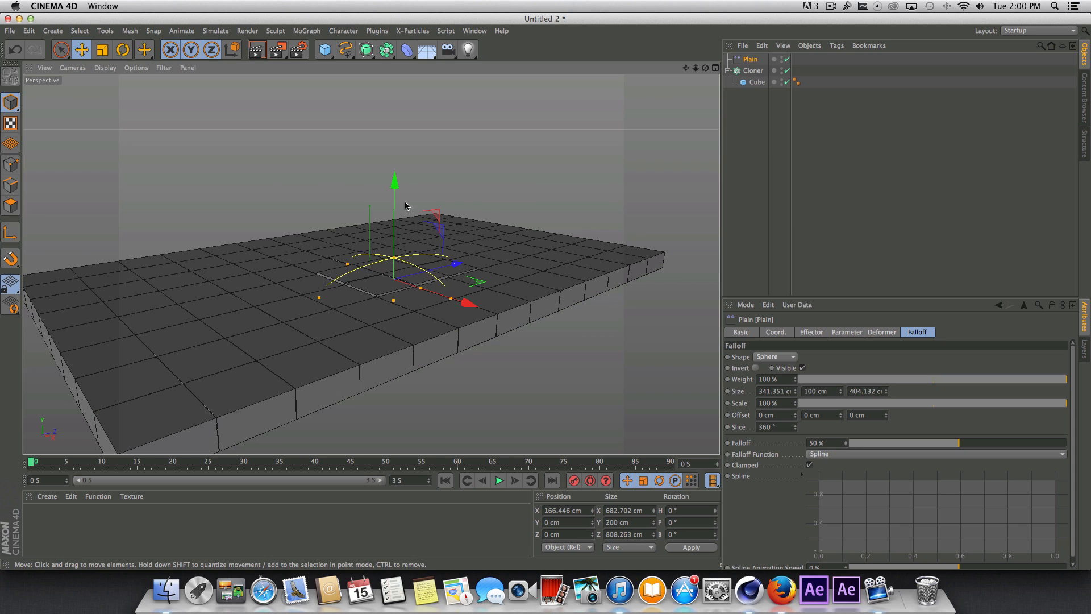
pyautogui.moveTo(392, 193); pyautogui.dragTo(392, 188)
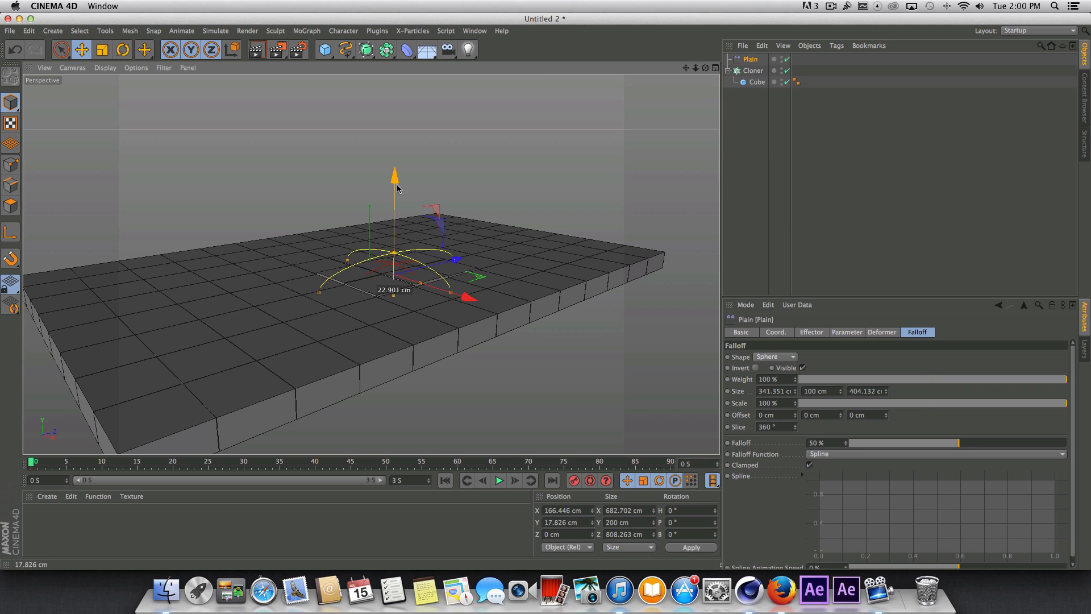
pyautogui.moveTo(451, 292); pyautogui.dragTo(472, 299)
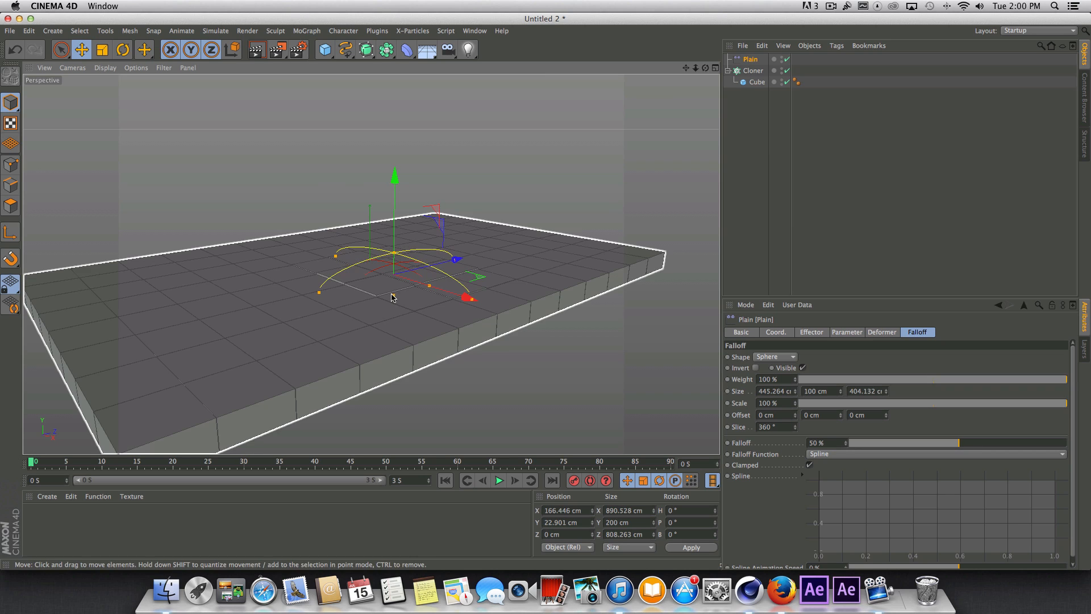
pyautogui.moveTo(327, 297); pyautogui.dragTo(257, 307)
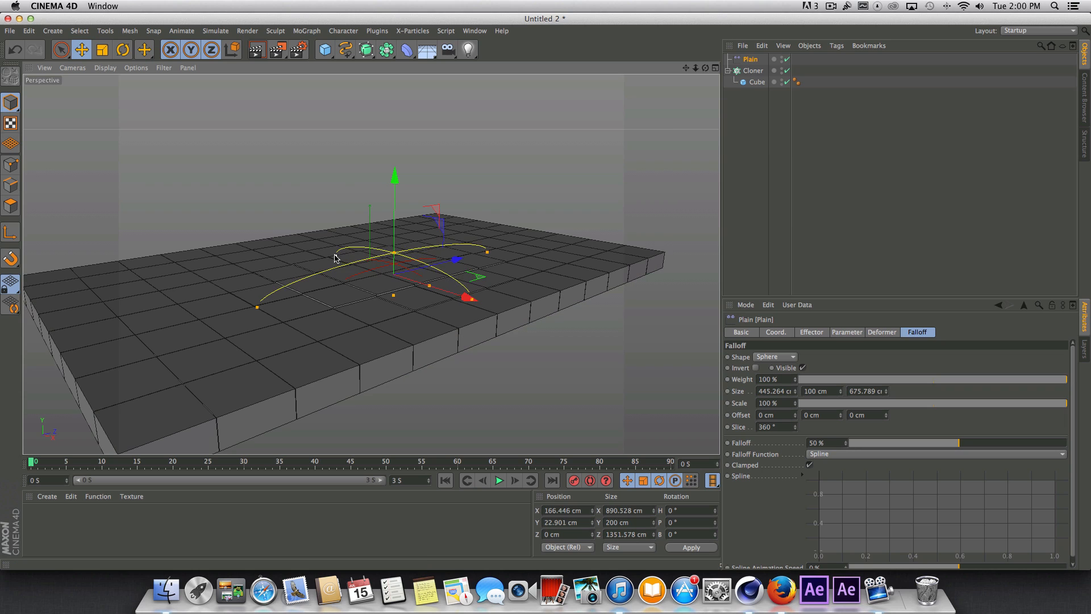
pyautogui.moveTo(338, 259); pyautogui.dragTo(312, 249)
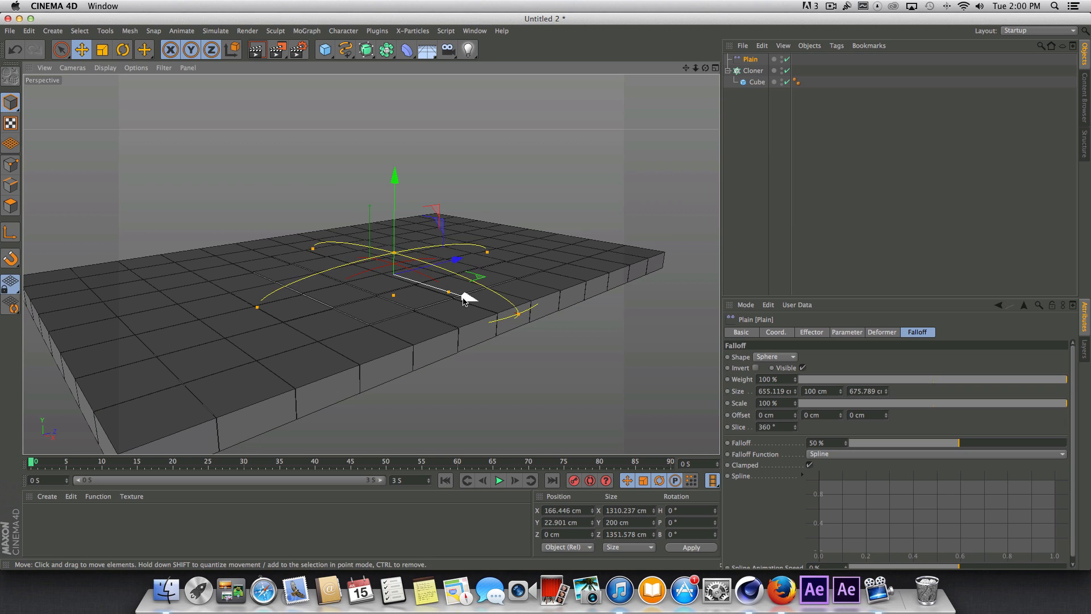
# Step: Move the Plain effector to about X 48 cm, Y 23 cm and enlarge its falloff's Y size to about 174 cm
pyautogui.moveTo(464, 296); pyautogui.dragTo(445, 290)
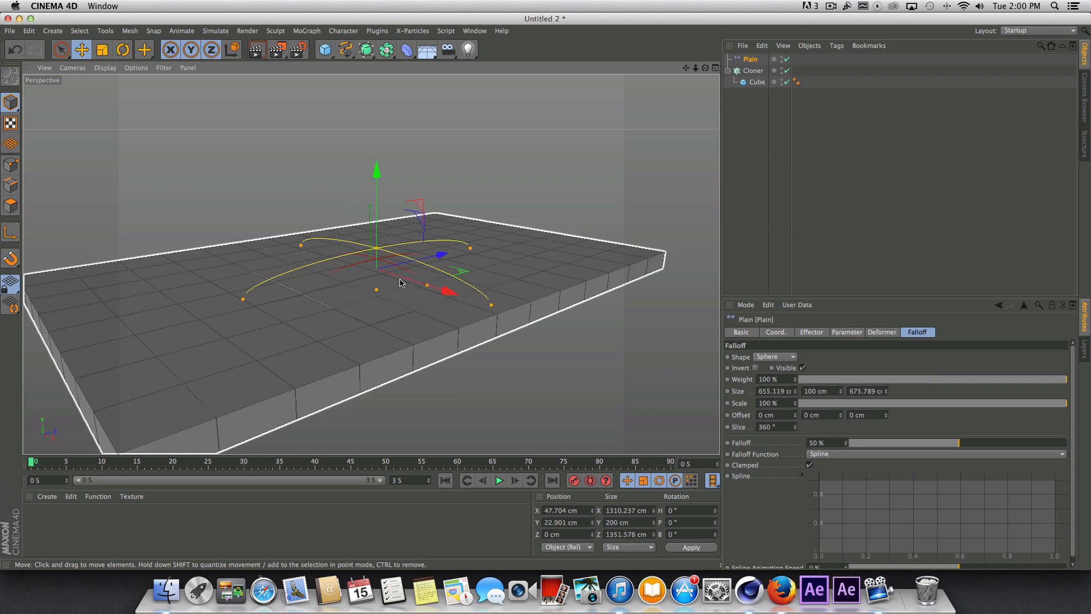
pyautogui.moveTo(378, 182); pyautogui.dragTo(378, 183)
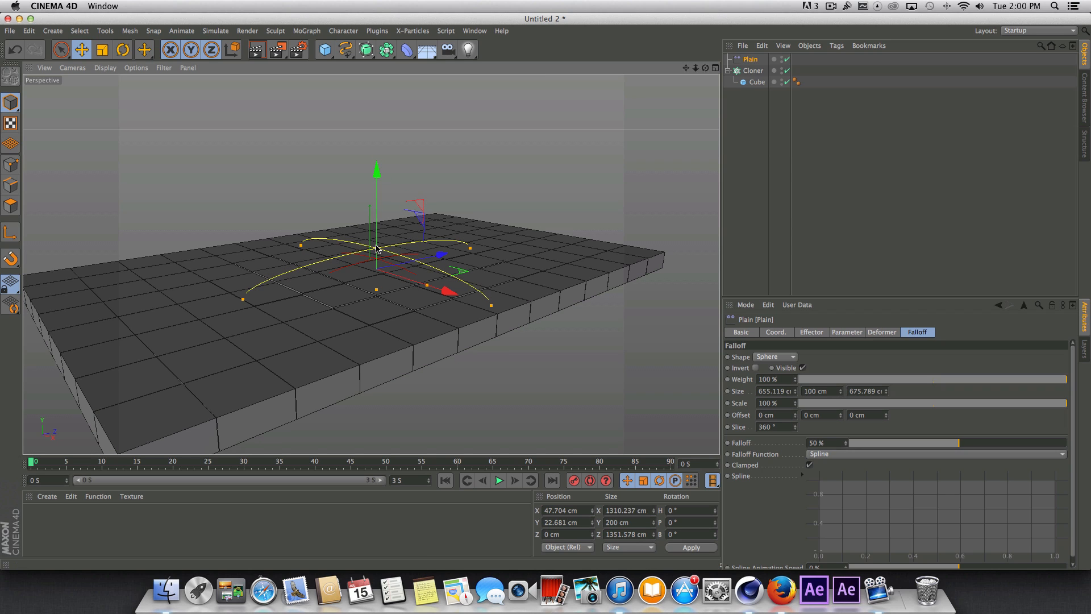
pyautogui.moveTo(376, 249); pyautogui.dragTo(377, 232)
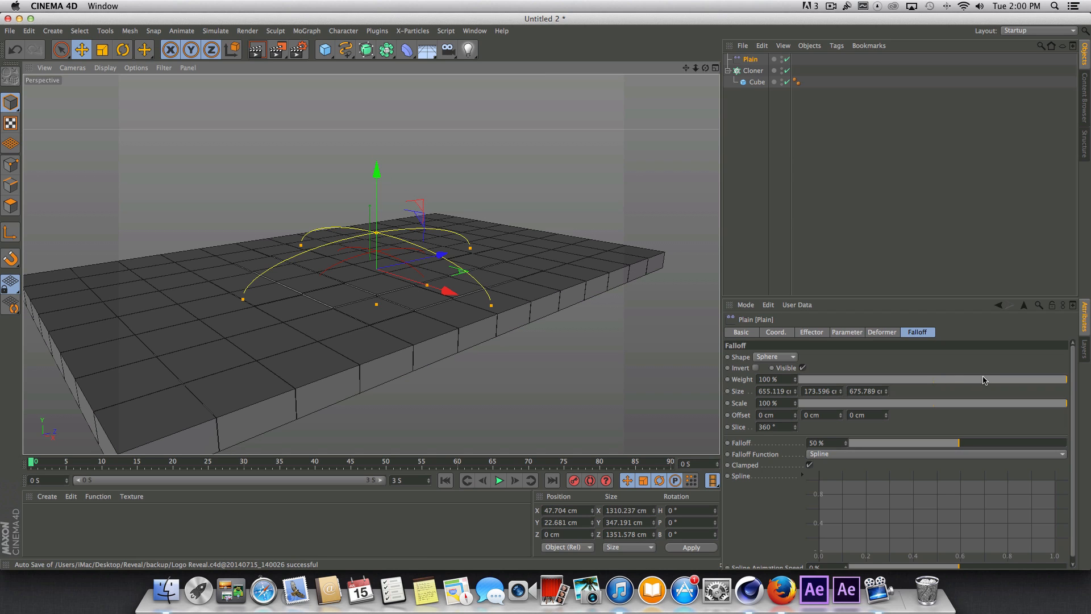
# Step: Set the Plain effector's falloff weight to 91 %, slightly lower its Falloff percentage and bring up its transform parameters
pyautogui.moveTo(984, 380); pyautogui.dragTo(1044, 379)
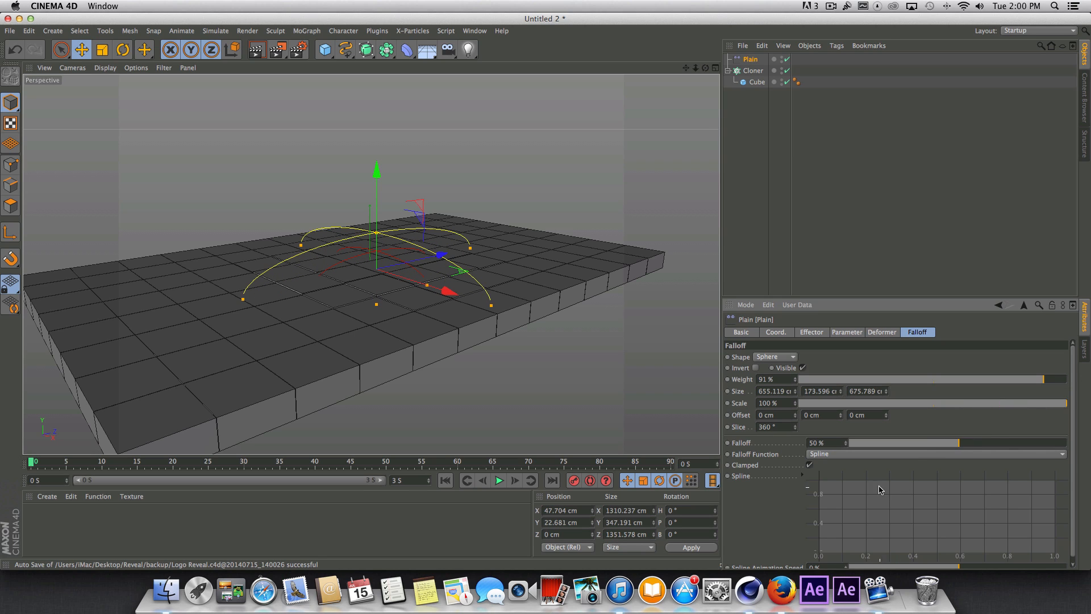
pyautogui.moveTo(946, 446)
pyautogui.mouseDown()
pyautogui.moveTo(992, 446)
pyautogui.moveTo(933, 446)
pyautogui.mouseUp()
pyautogui.click(809, 332)
pyautogui.click(847, 332)
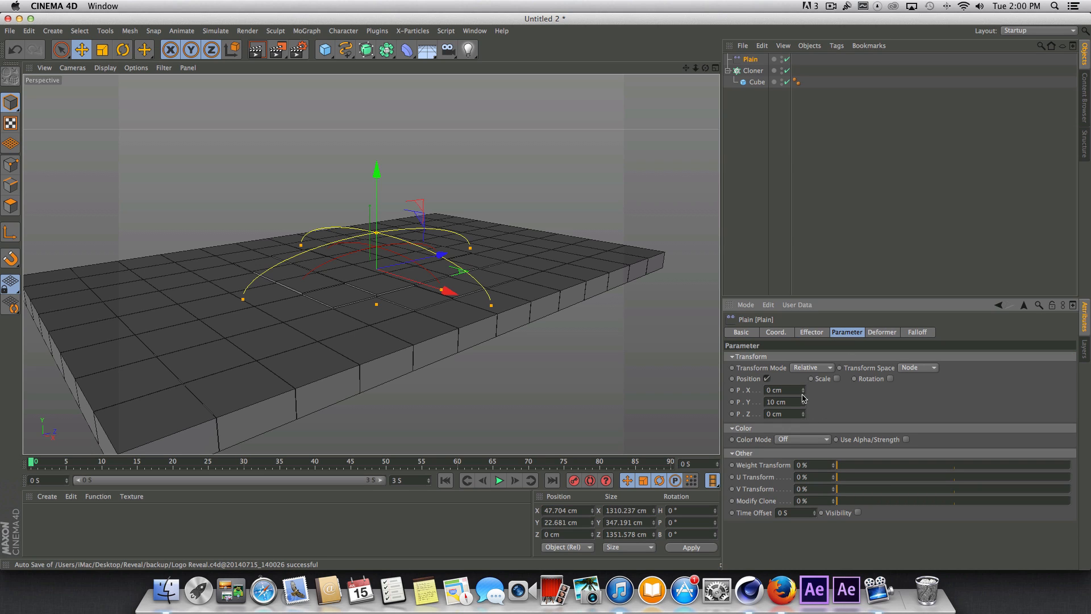
# Step: Set the Plain effector's P.Y offset to 20 cm and stretch its falloff sphere to about 1349 cm overall in X
pyautogui.moveTo(803, 402)
pyautogui.mouseDown()
pyautogui.moveTo(803, 386)
pyautogui.moveTo(805, 409)
pyautogui.mouseUp()
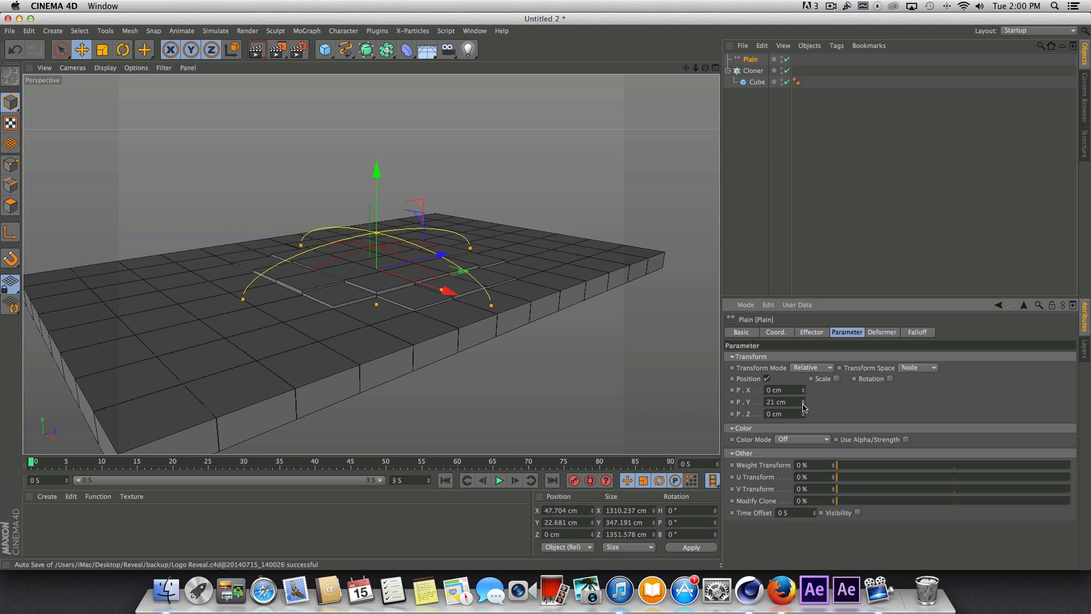
pyautogui.click(804, 407)
pyautogui.moveTo(696, 67)
pyautogui.mouseDown()
pyautogui.moveTo(722, 79)
pyautogui.moveTo(698, 54)
pyautogui.moveTo(727, 56)
pyautogui.moveTo(675, 67)
pyautogui.moveTo(705, 68)
pyautogui.mouseUp()
pyautogui.scroll(-5, 400, 392)
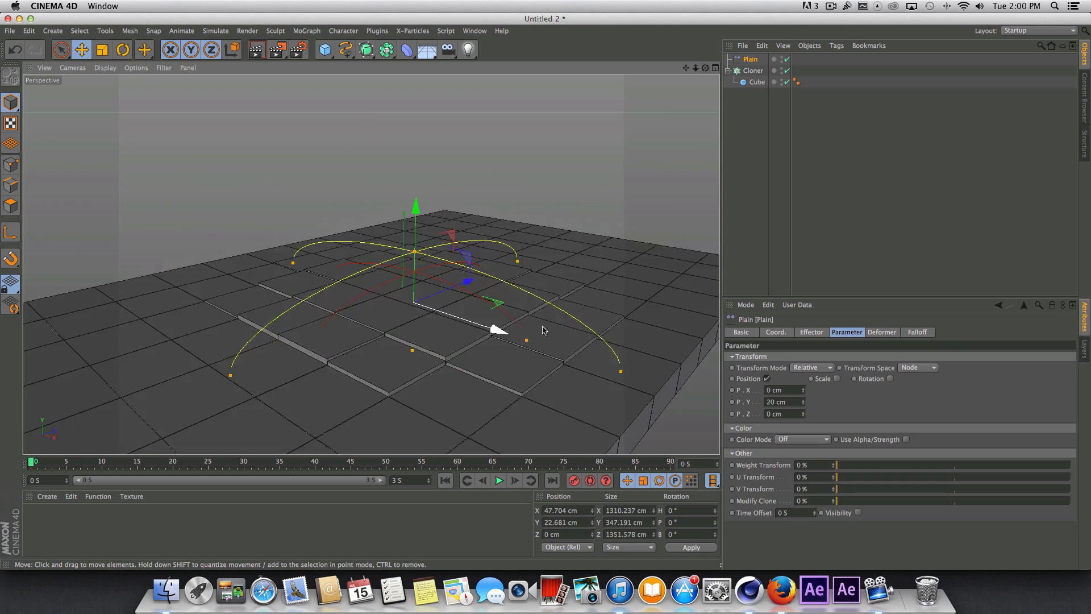
pyautogui.moveTo(621, 372); pyautogui.dragTo(630, 374)
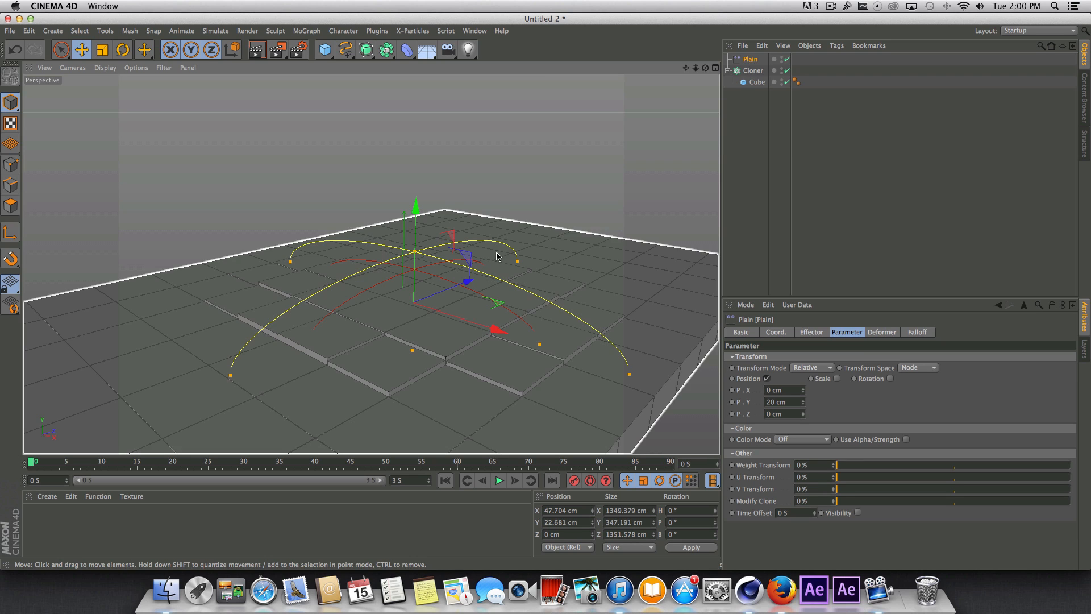
# Step: Add a Tube primitive and raise it above the cube grid to about Y 112 cm
pyautogui.moveTo(706, 68); pyautogui.dragTo(371, 265)
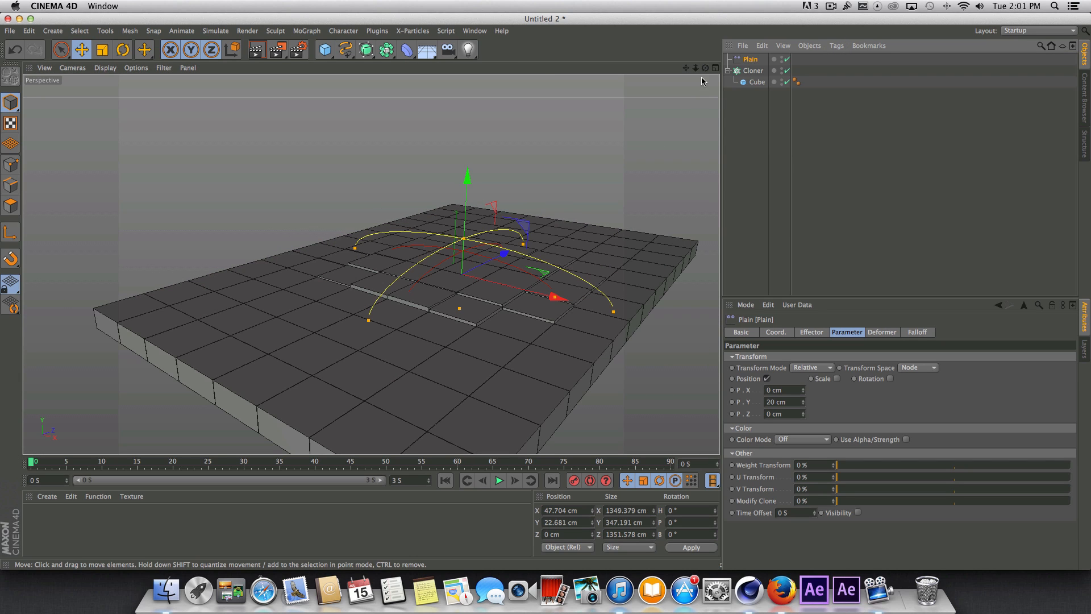
pyautogui.moveTo(705, 67); pyautogui.dragTo(705, 99)
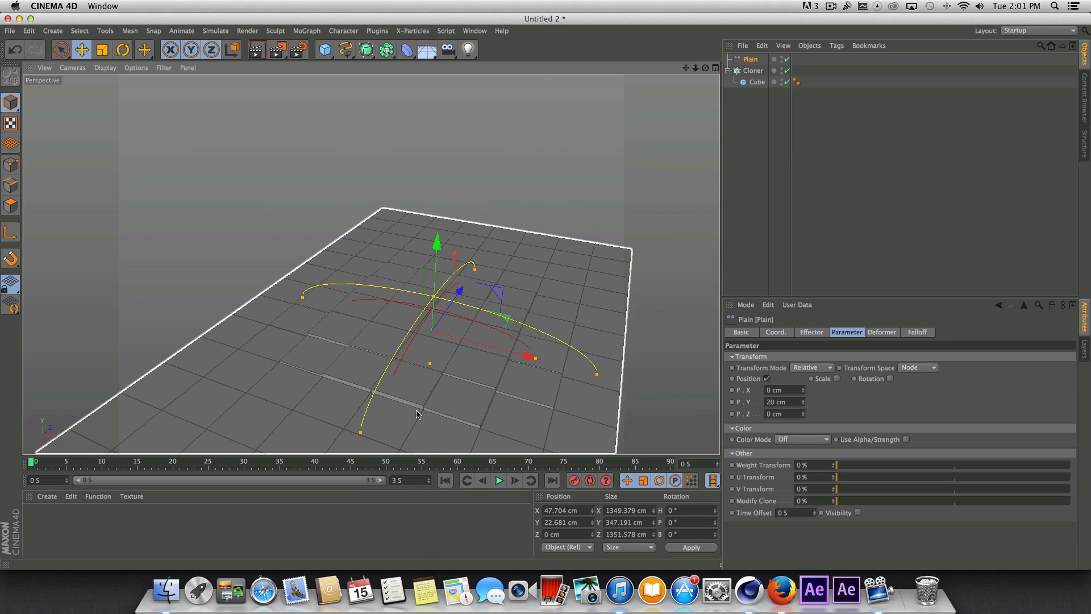
pyautogui.scroll(6, 426, 382)
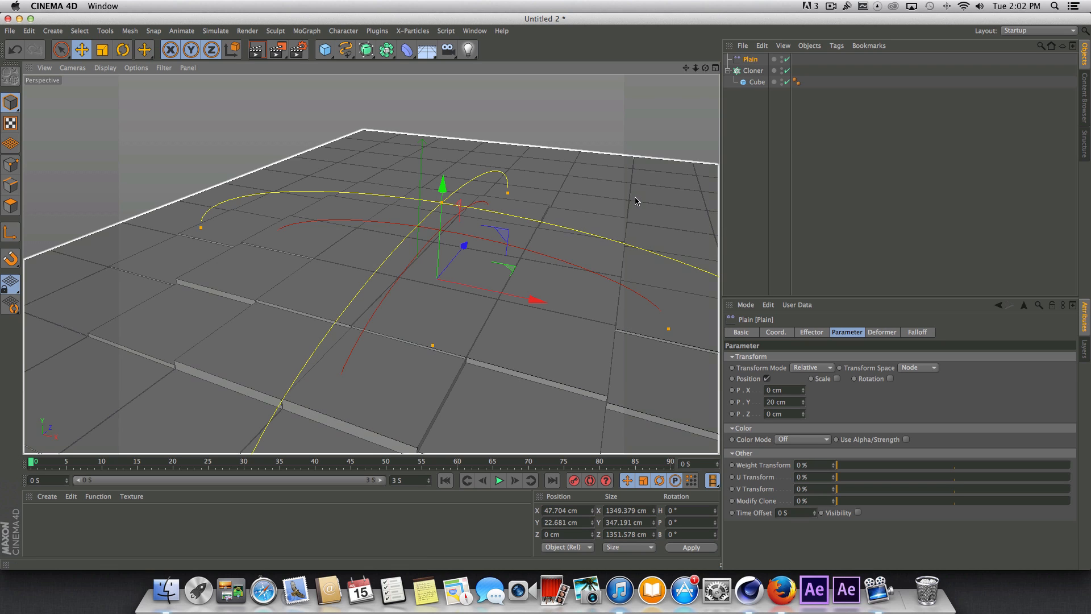
pyautogui.moveTo(706, 67); pyautogui.dragTo(706, 52)
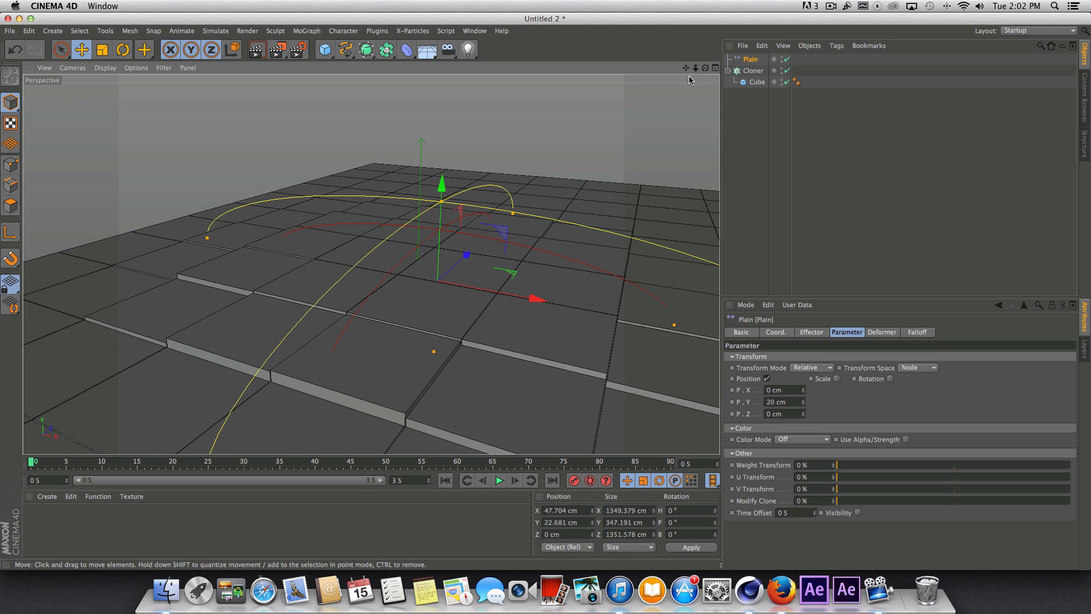
pyautogui.moveTo(686, 68)
pyautogui.mouseDown()
pyautogui.moveTo(621, 21)
pyautogui.moveTo(762, 63)
pyautogui.moveTo(810, 60)
pyautogui.moveTo(723, 75)
pyautogui.moveTo(671, 69)
pyautogui.moveTo(685, 108)
pyautogui.moveTo(679, 91)
pyautogui.moveTo(708, 69)
pyautogui.mouseUp()
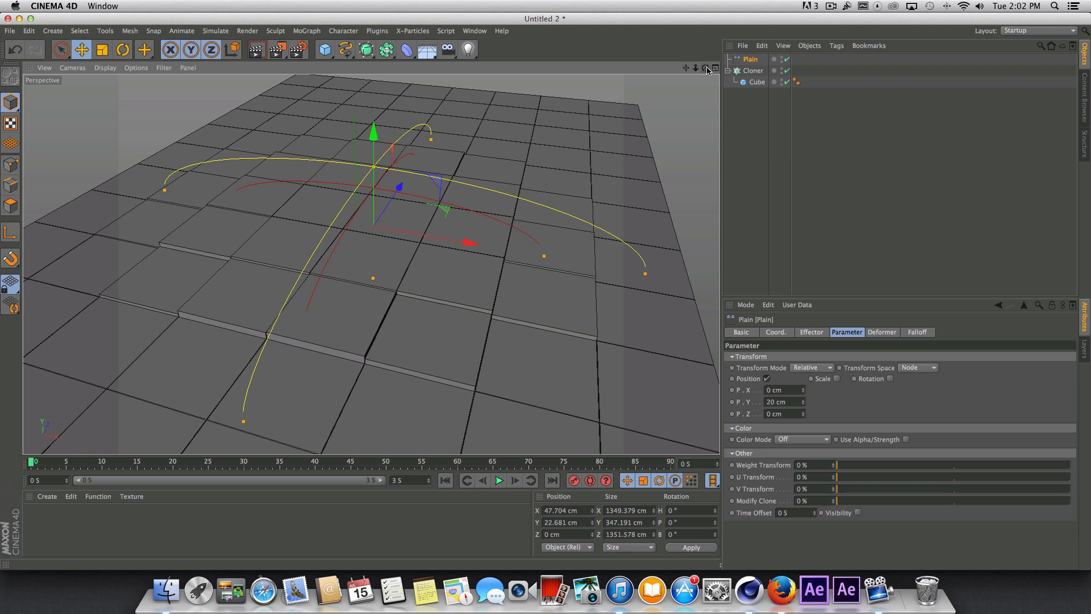
pyautogui.moveTo(705, 67); pyautogui.dragTo(690, 87)
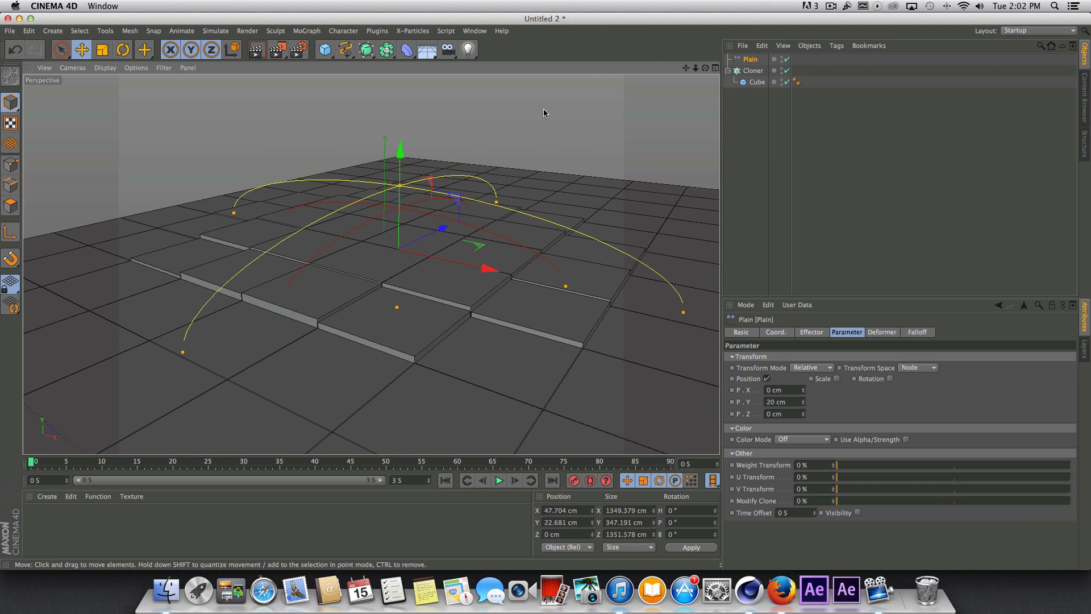
pyautogui.click(326, 50)
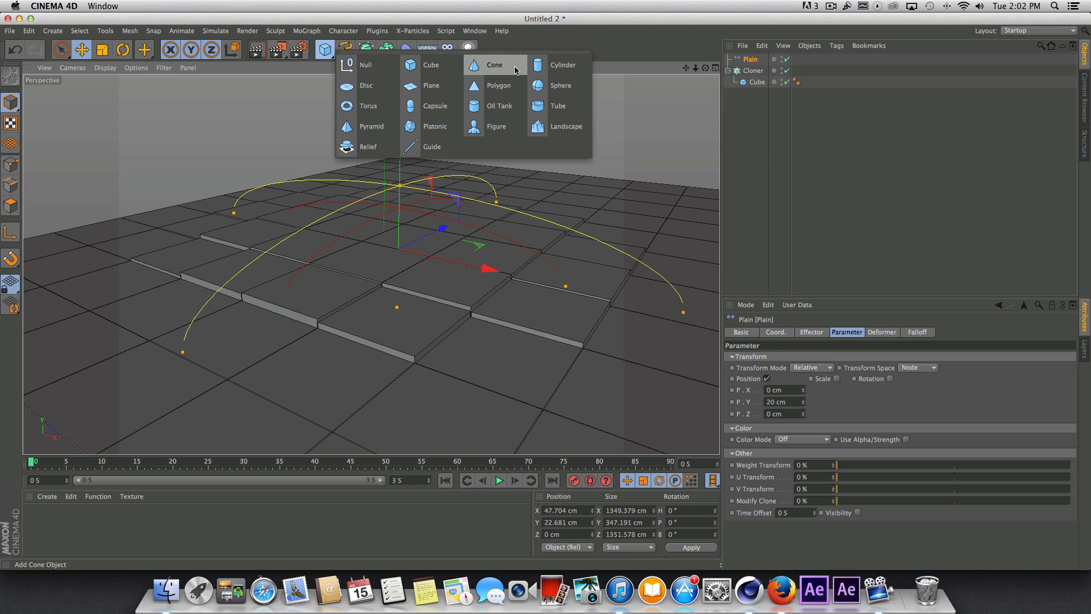
pyautogui.click(544, 105)
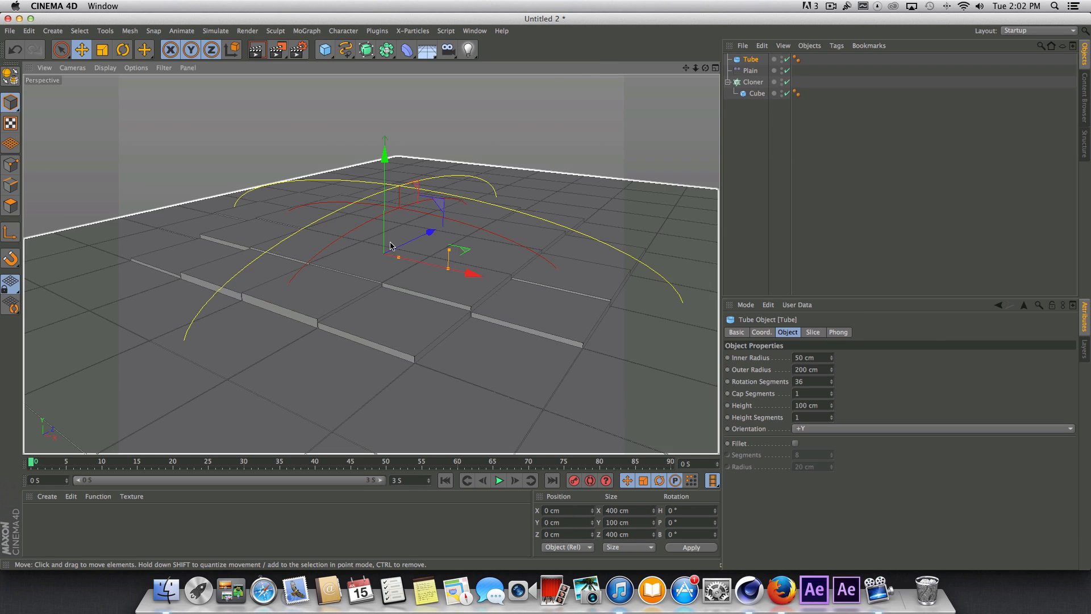
pyautogui.moveTo(388, 160); pyautogui.dragTo(414, 118)
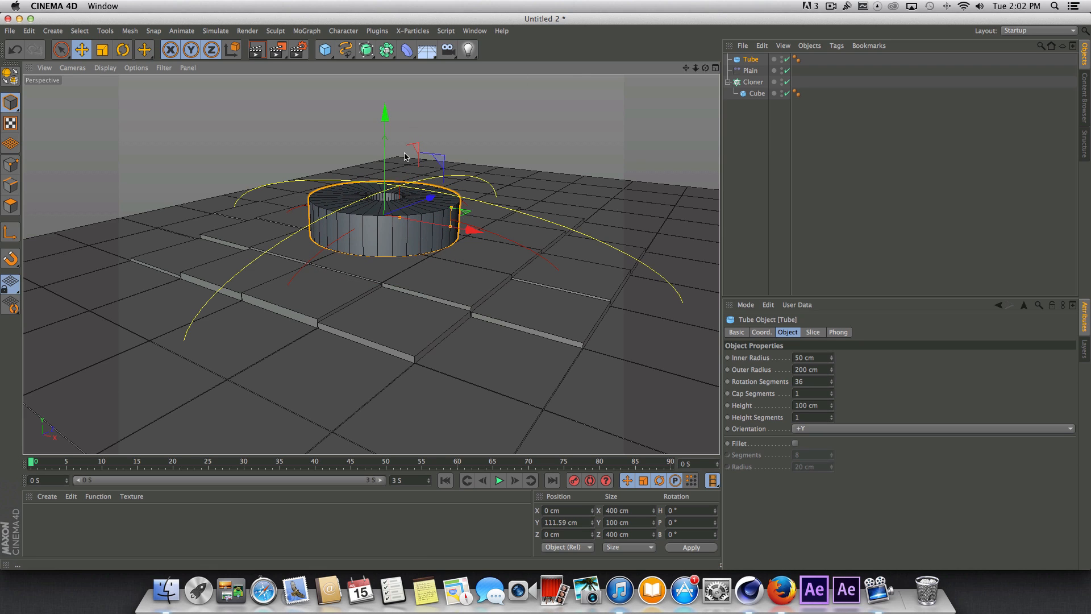
# Step: Flatten the tube to a height of about 25 cm and lower it to about Y 75 cm
pyautogui.scroll(5, 383, 140)
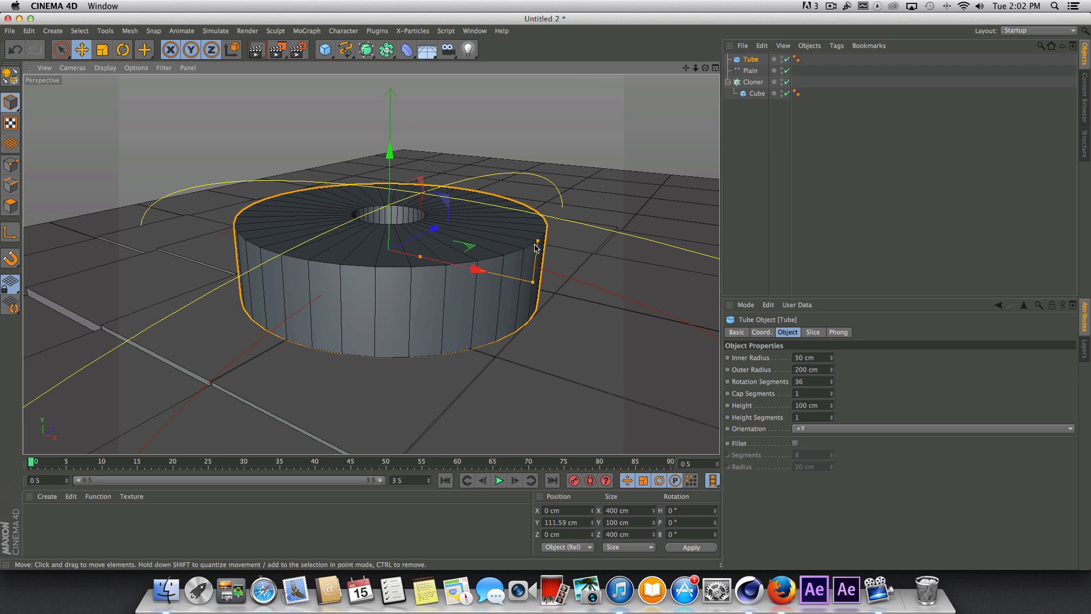
pyautogui.moveTo(535, 247); pyautogui.dragTo(535, 275)
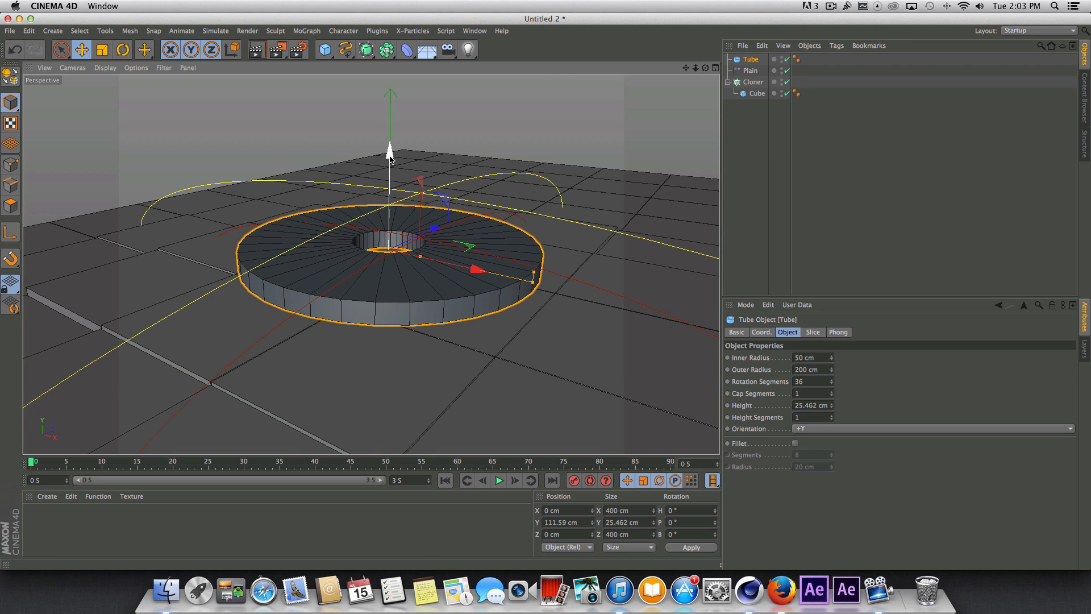
pyautogui.moveTo(390, 151); pyautogui.dragTo(391, 186)
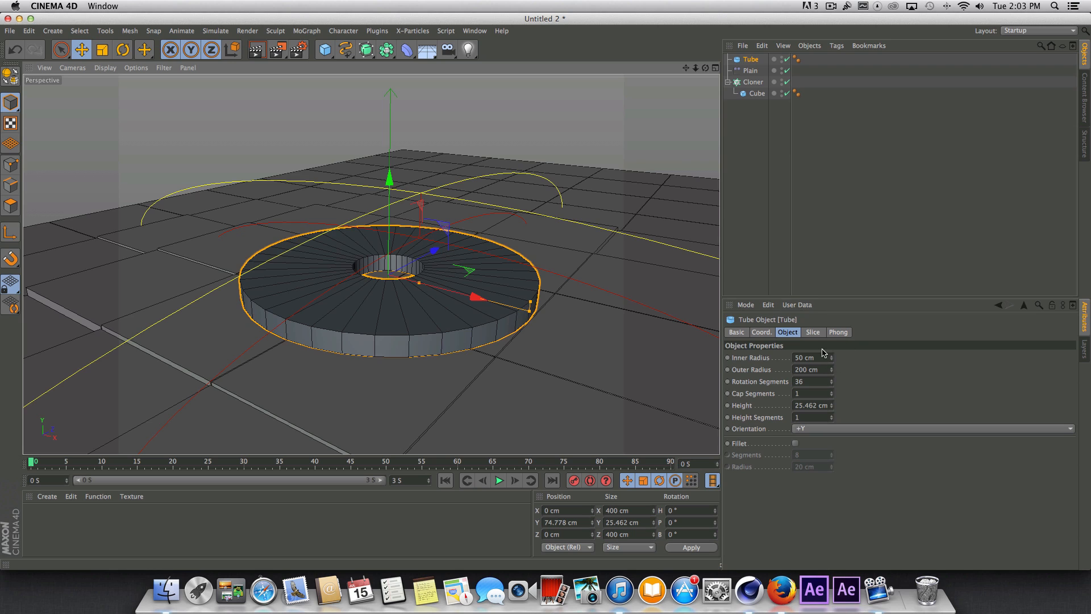
# Step: Thin the tube into a ring with an inner radius of about 185 cm and set its rotation segments to 92
pyautogui.moveTo(419, 284); pyautogui.dragTo(513, 328)
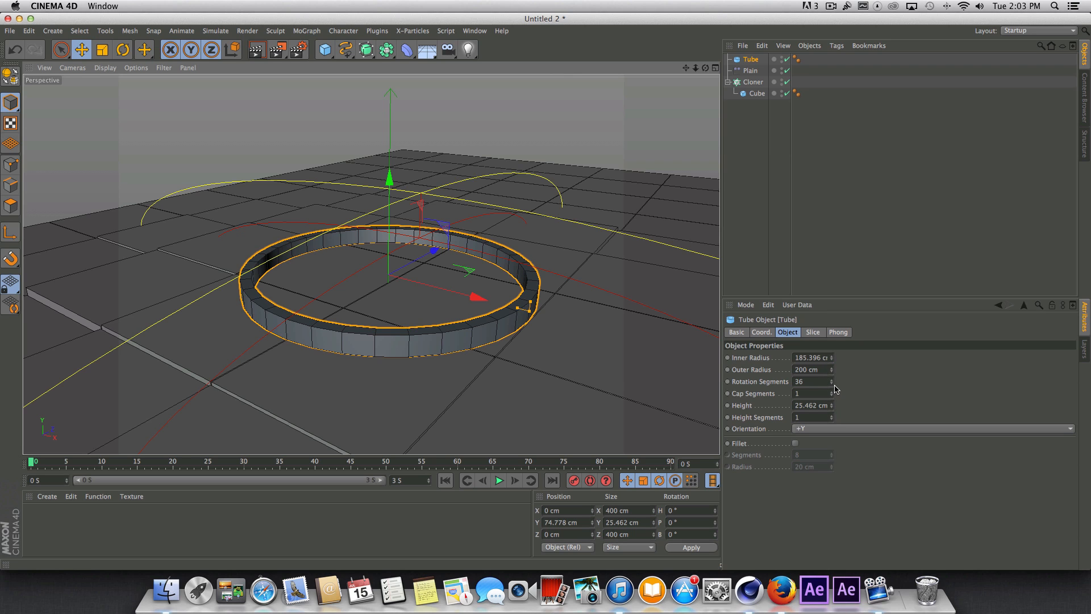
pyautogui.moveTo(831, 385); pyautogui.dragTo(832, 367)
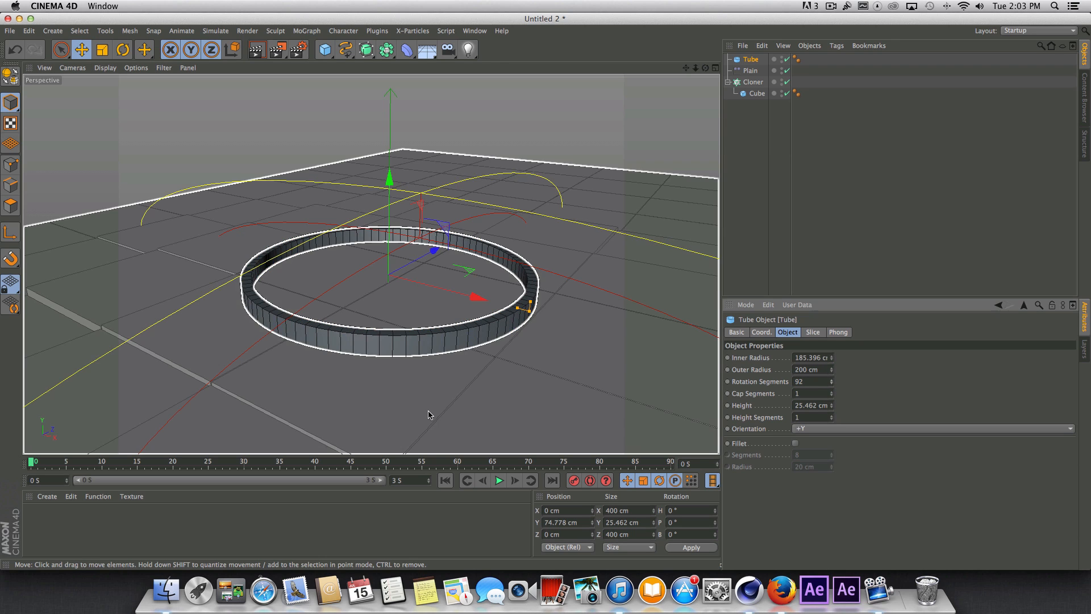
pyautogui.moveTo(391, 179); pyautogui.dragTo(392, 179)
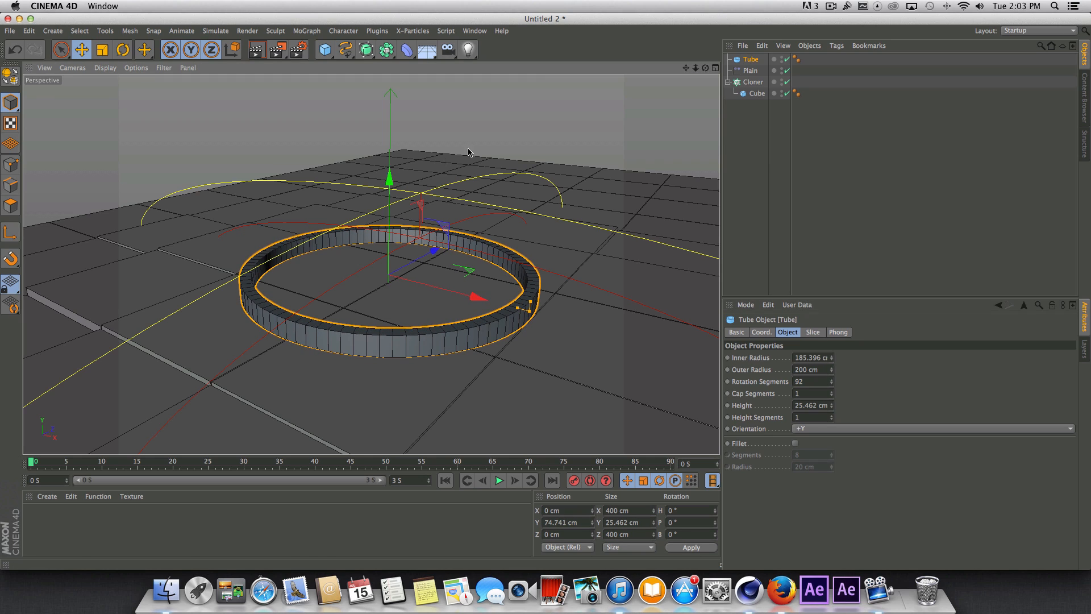
# Step: Nest a scaled-down copy of the tube inside the ring, with an outer radius of about 181 cm and inner radius of about 139 cm
pyautogui.moveTo(705, 68); pyautogui.dragTo(673, 89)
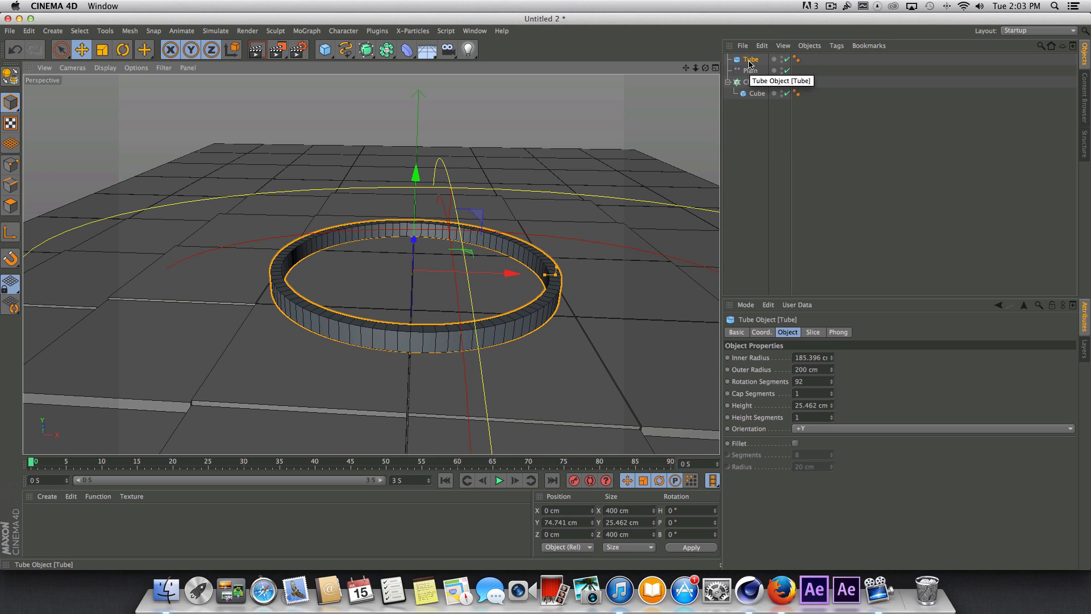
pyautogui.keyDown('ctrl'); pyautogui.moveTo(746, 59); pyautogui.dragTo(748, 57); pyautogui.keyUp('ctrl')
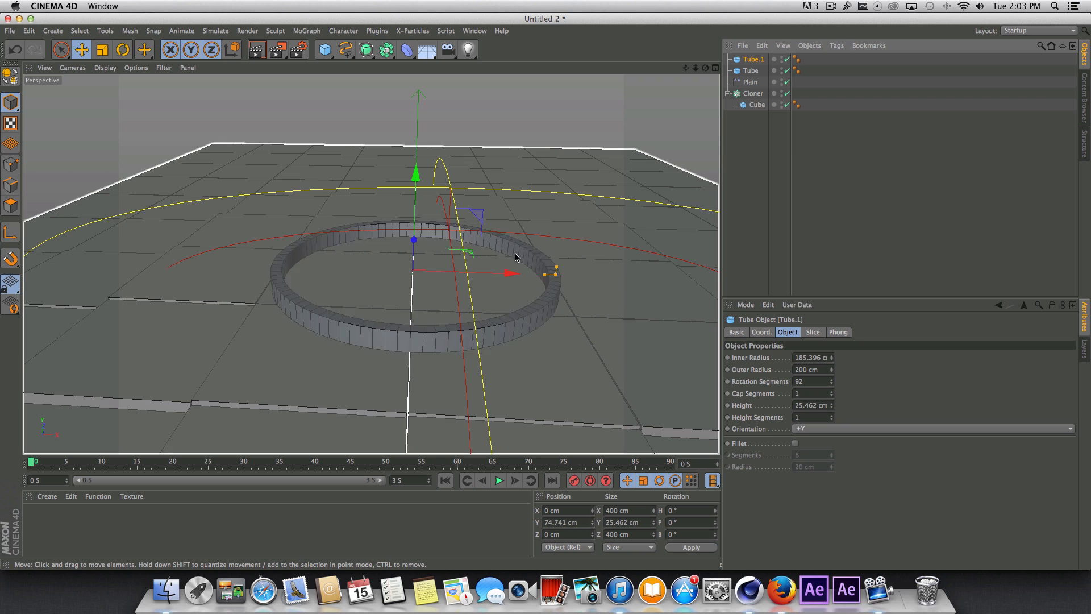
pyautogui.press('t')
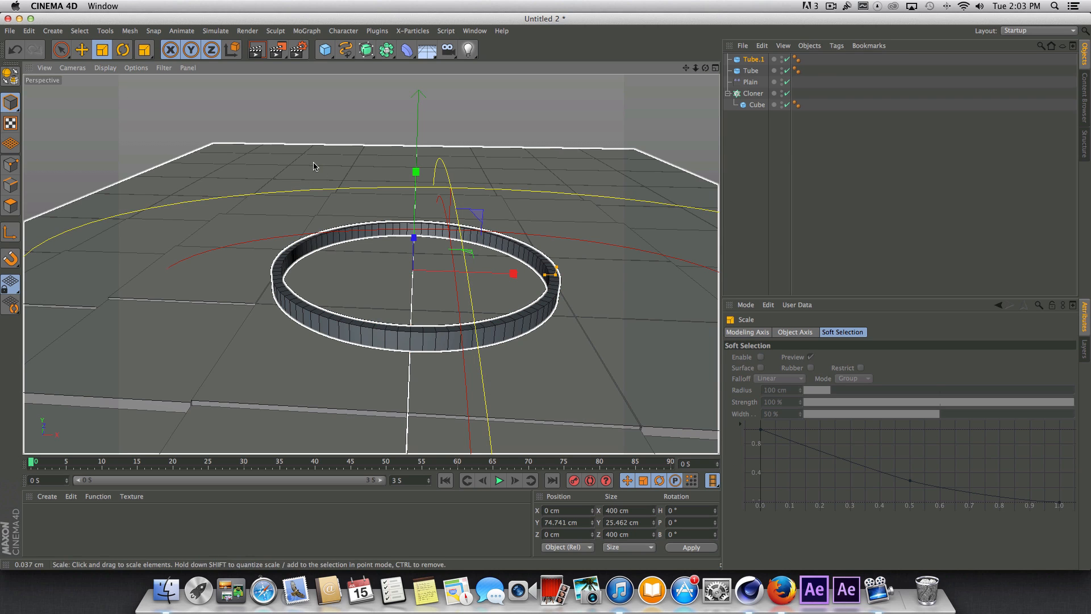
pyautogui.moveTo(312, 163); pyautogui.dragTo(282, 182)
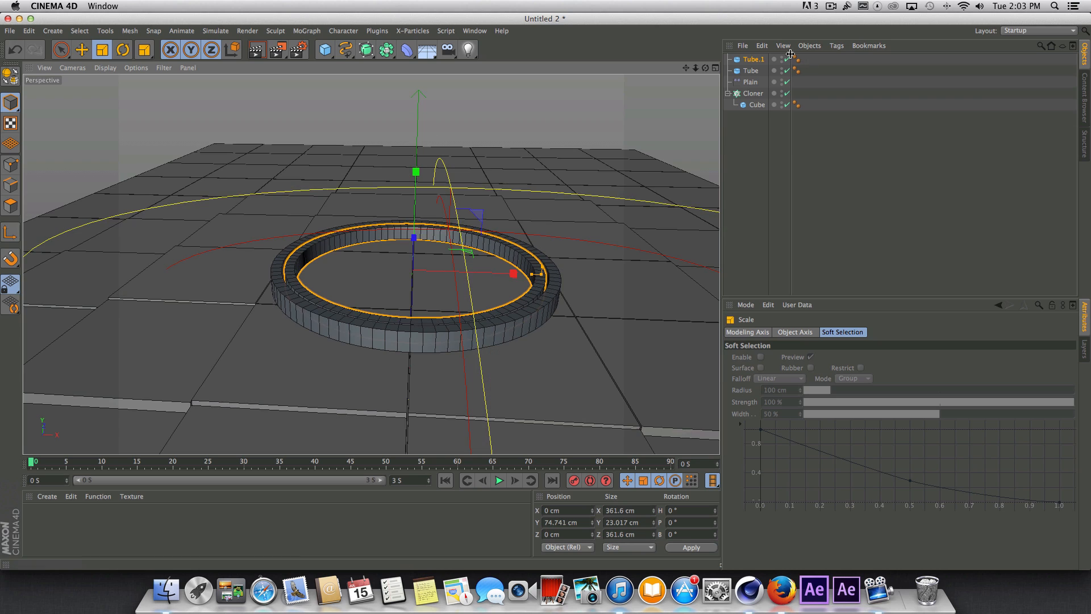
pyautogui.click(763, 61)
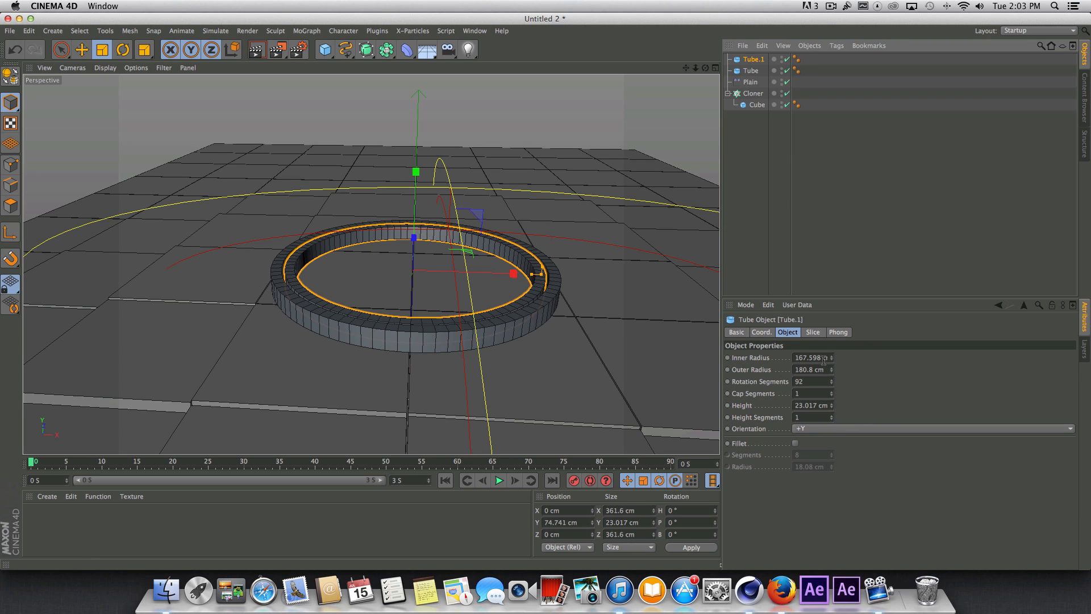
pyautogui.moveTo(831, 359); pyautogui.dragTo(831, 374)
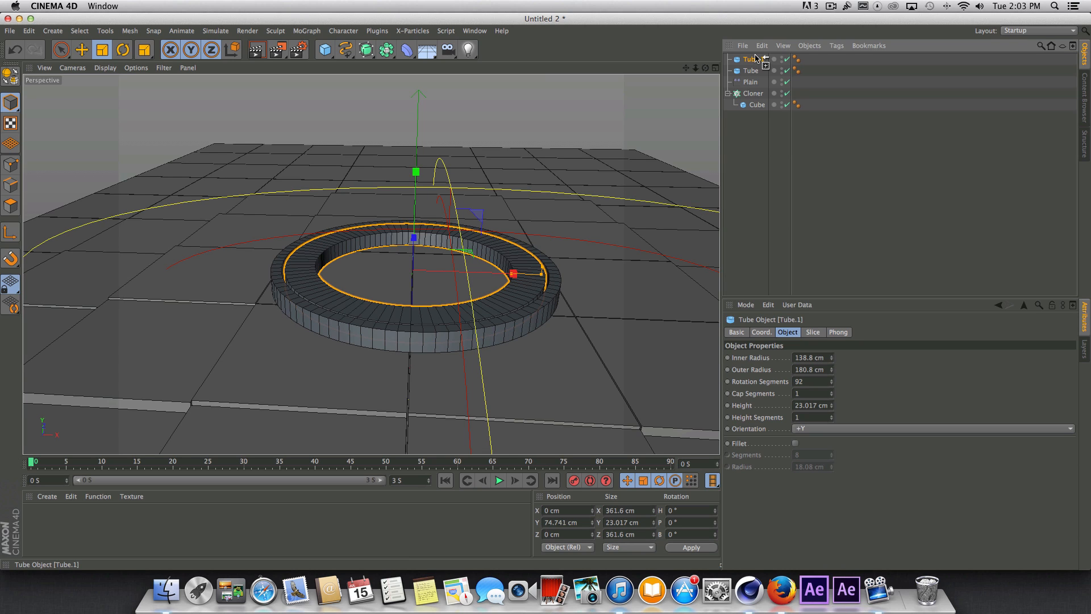
# Step: Nest a smaller copy inside the second tube, about 134 cm outer radius, 80 cm inner radius and 44 cm high
pyautogui.keyDown('ctrl'); pyautogui.moveTo(756, 57); pyautogui.dragTo(755, 55); pyautogui.keyUp('ctrl')
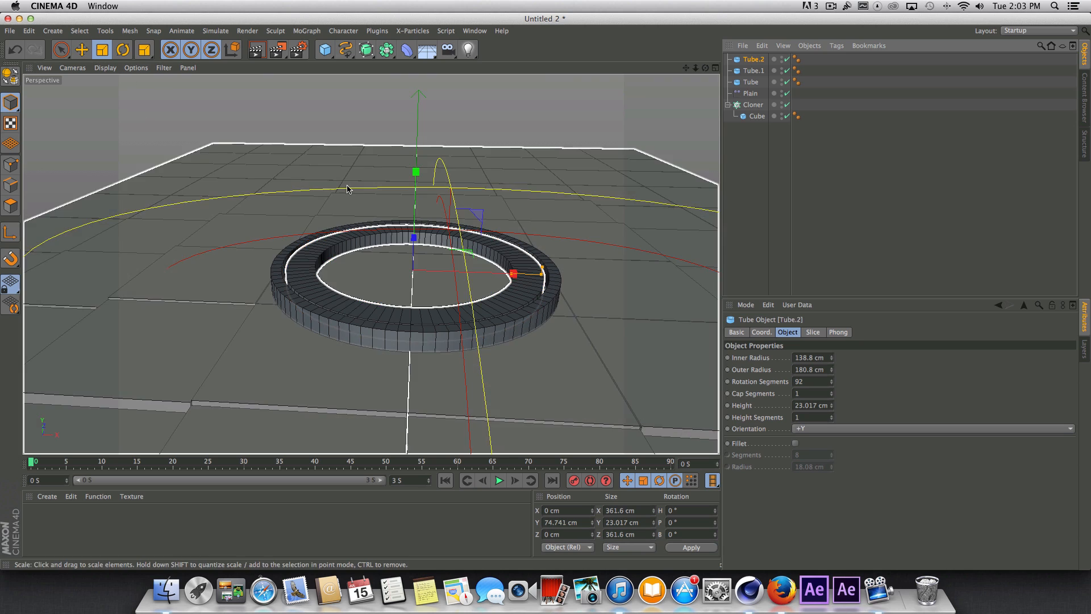
pyautogui.moveTo(348, 188); pyautogui.dragTo(232, 231)
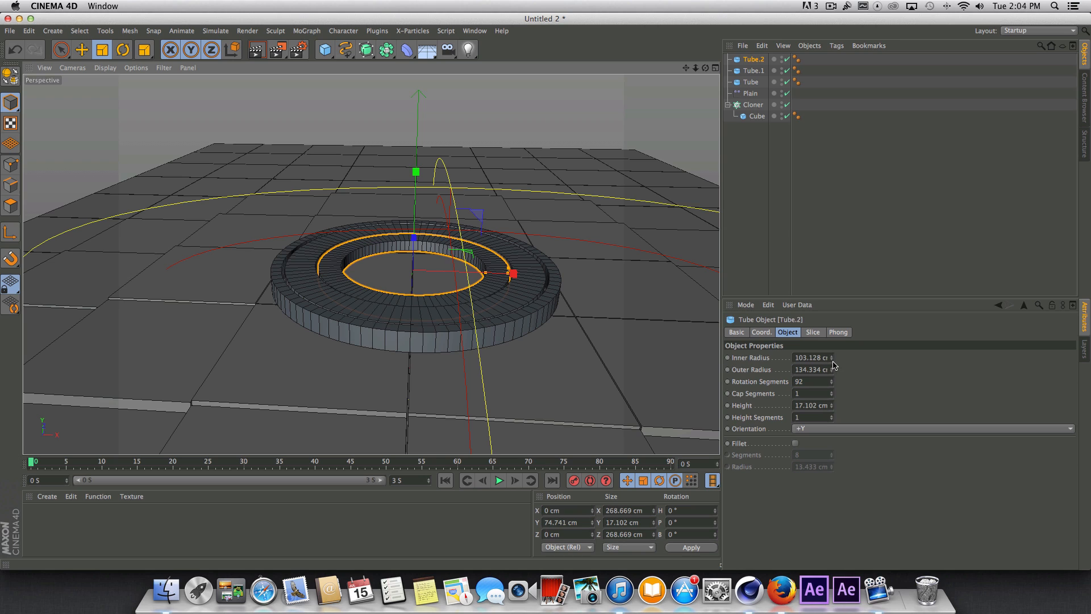
pyautogui.moveTo(834, 360); pyautogui.dragTo(832, 390)
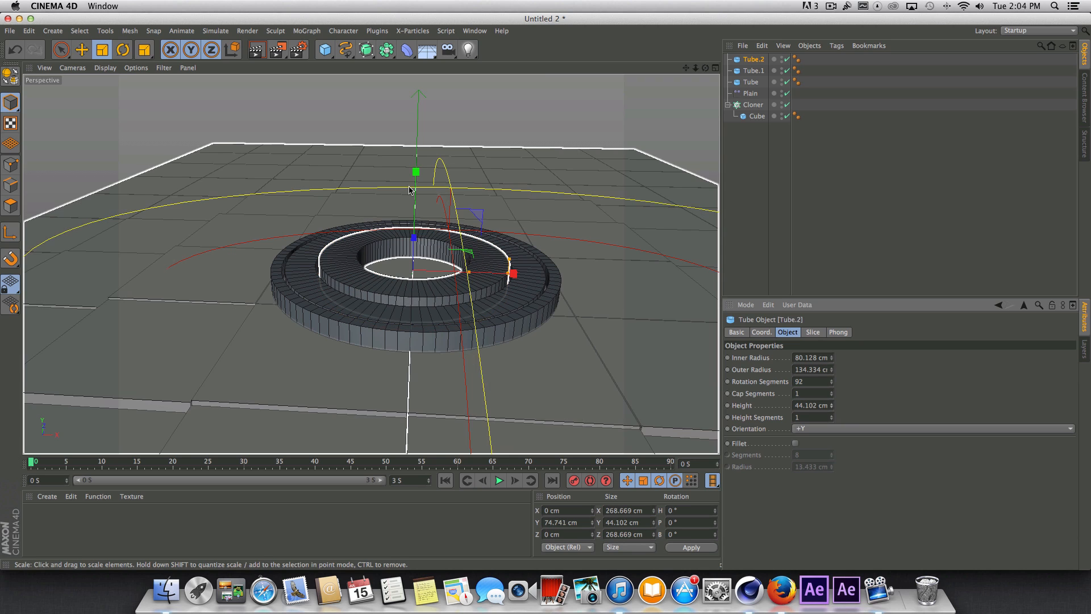
# Step: Reduce the innermost tube's height to about 33 cm and position it at about Y 79 cm
pyautogui.press('e')
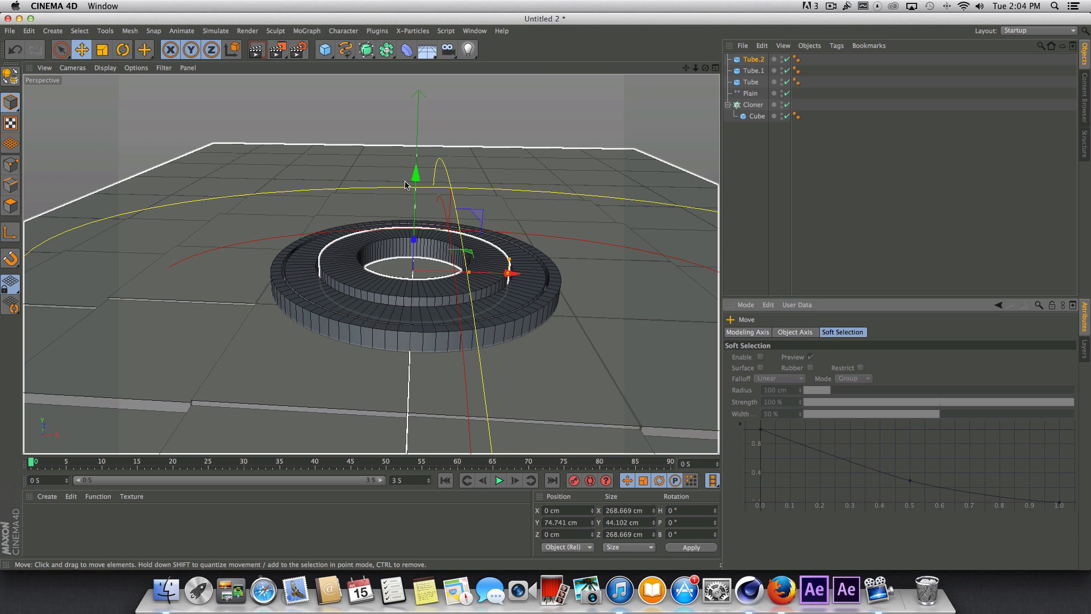
pyautogui.moveTo(416, 174); pyautogui.dragTo(419, 170)
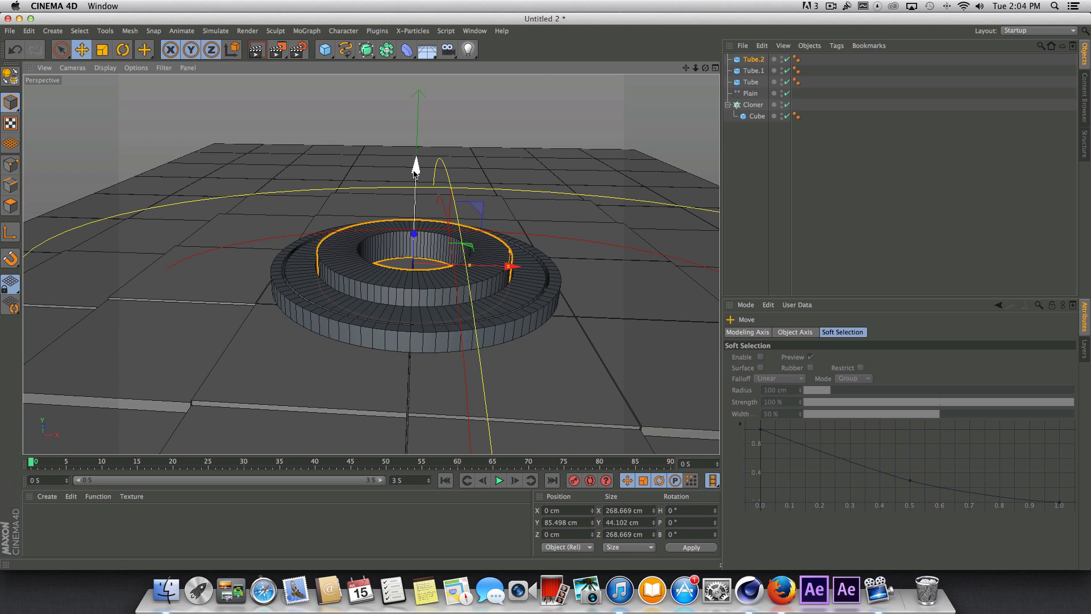
pyautogui.moveTo(417, 187); pyautogui.dragTo(421, 180)
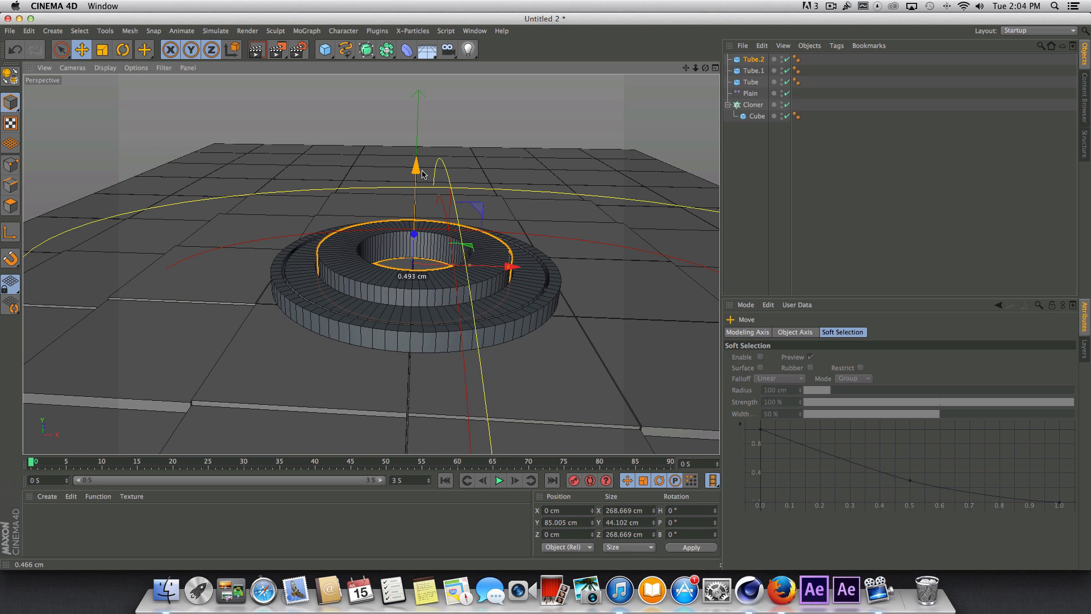
pyautogui.moveTo(422, 175); pyautogui.dragTo(423, 174)
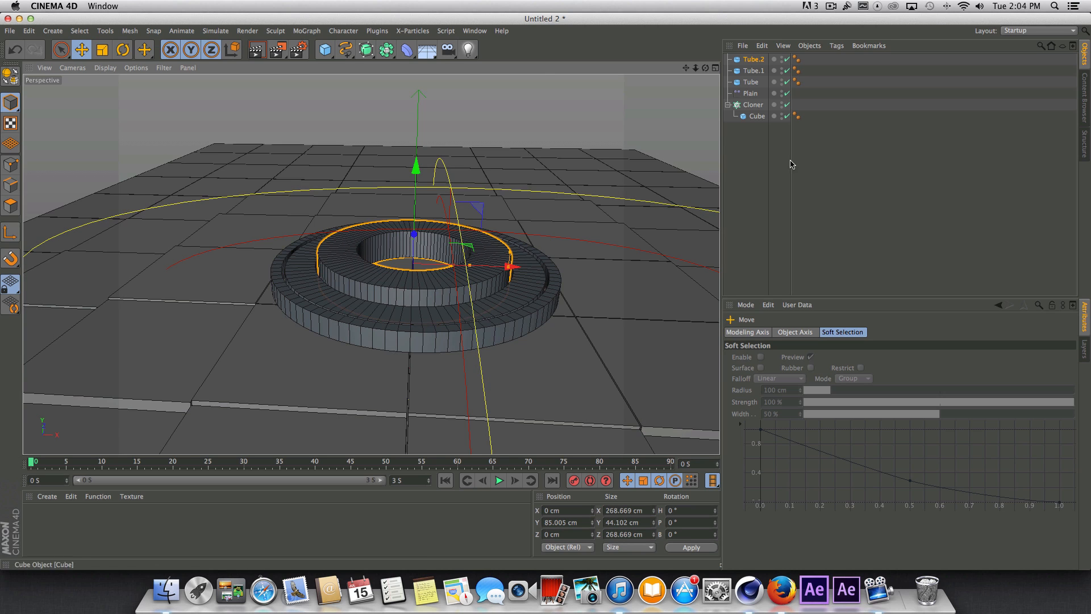
pyautogui.click(754, 60)
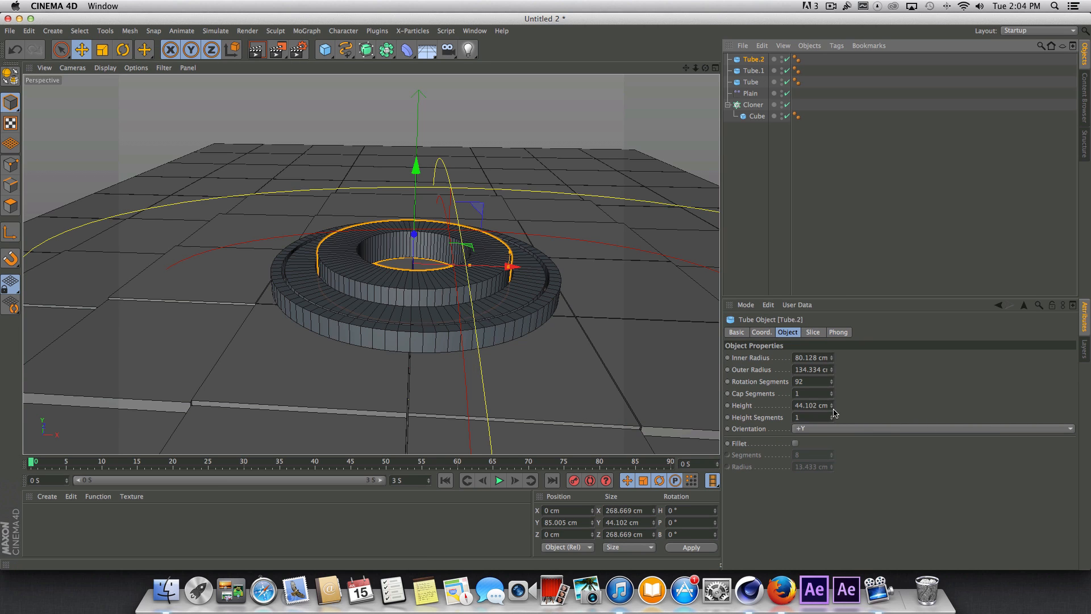
pyautogui.moveTo(832, 409); pyautogui.dragTo(831, 407)
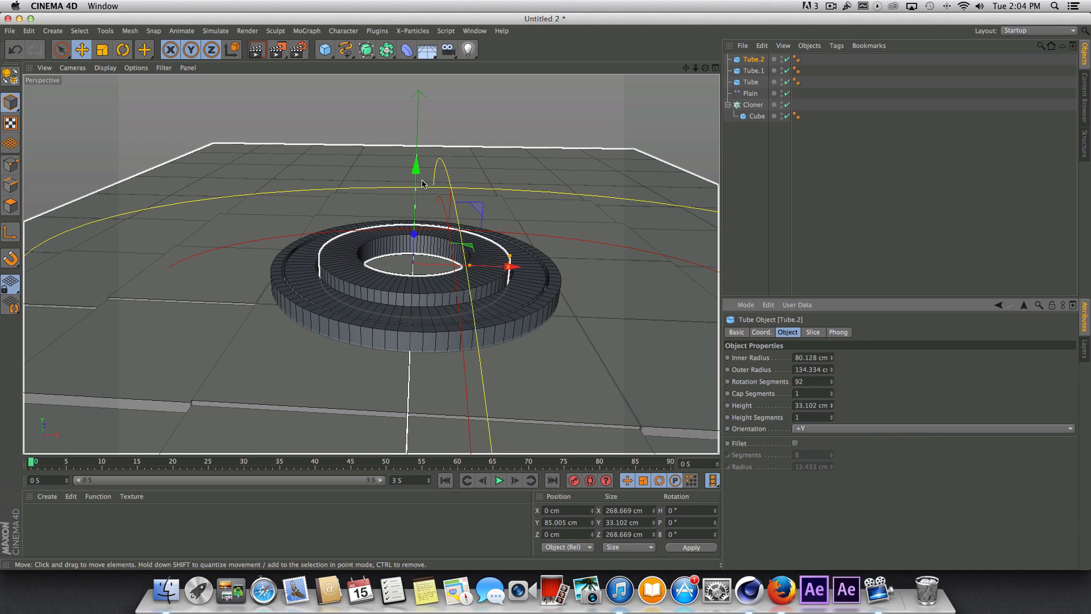
pyautogui.moveTo(415, 169); pyautogui.dragTo(417, 181)
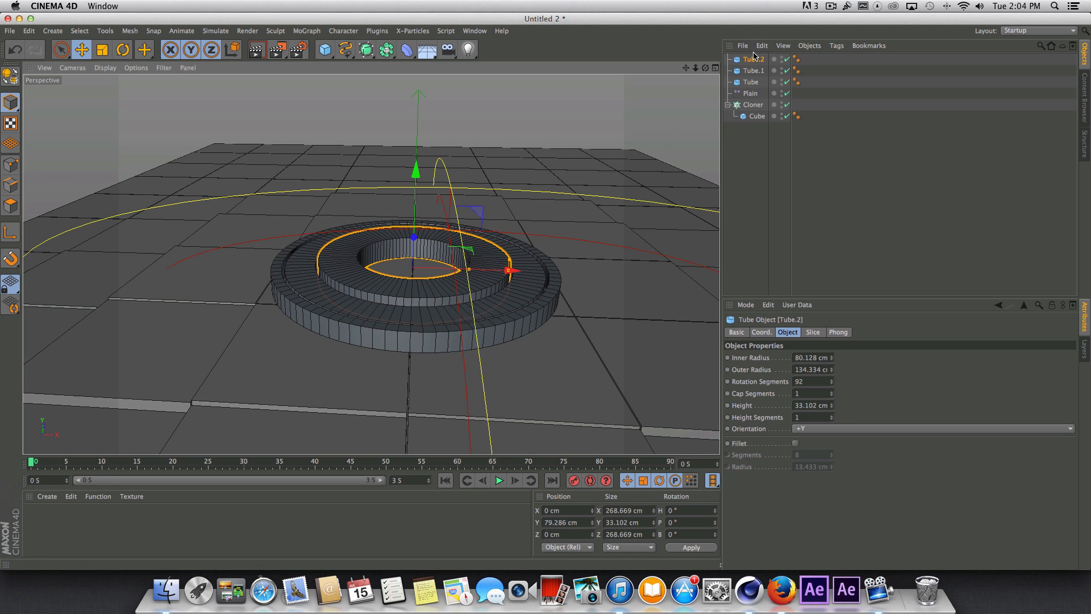
# Step: Nest a smaller copy of the innermost tube inside it, about 83 cm outer radius and 49 cm inner radius
pyautogui.press('space')
pyautogui.moveTo(755, 62); pyautogui.dragTo(754, 60)
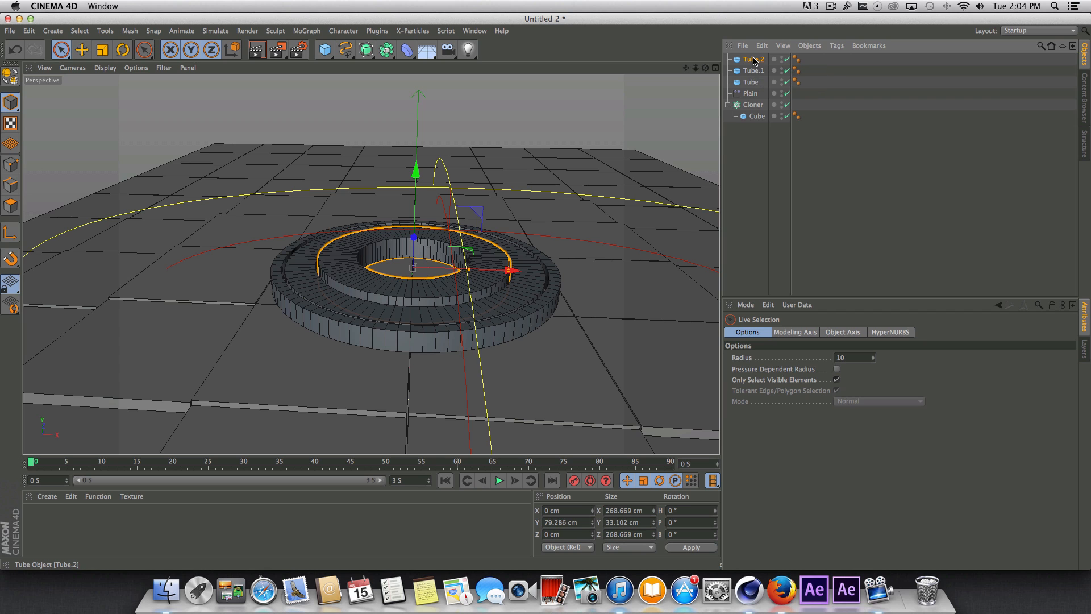
pyautogui.keyDown('ctrl'); pyautogui.moveTo(753, 59); pyautogui.dragTo(754, 55); pyautogui.keyUp('ctrl')
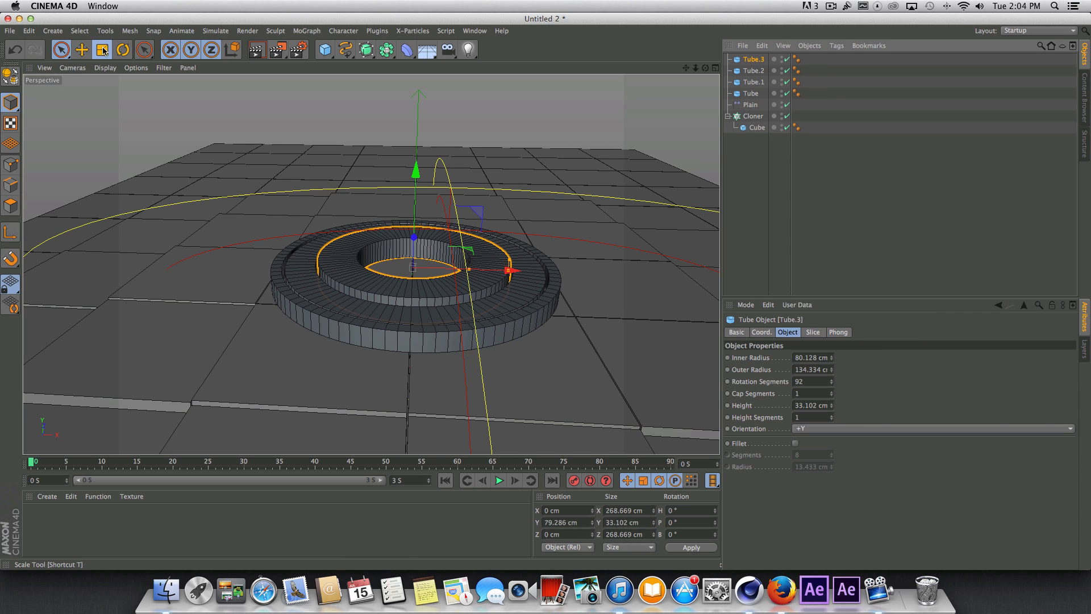
pyautogui.click(102, 50)
pyautogui.moveTo(177, 204); pyautogui.dragTo(66, 289)
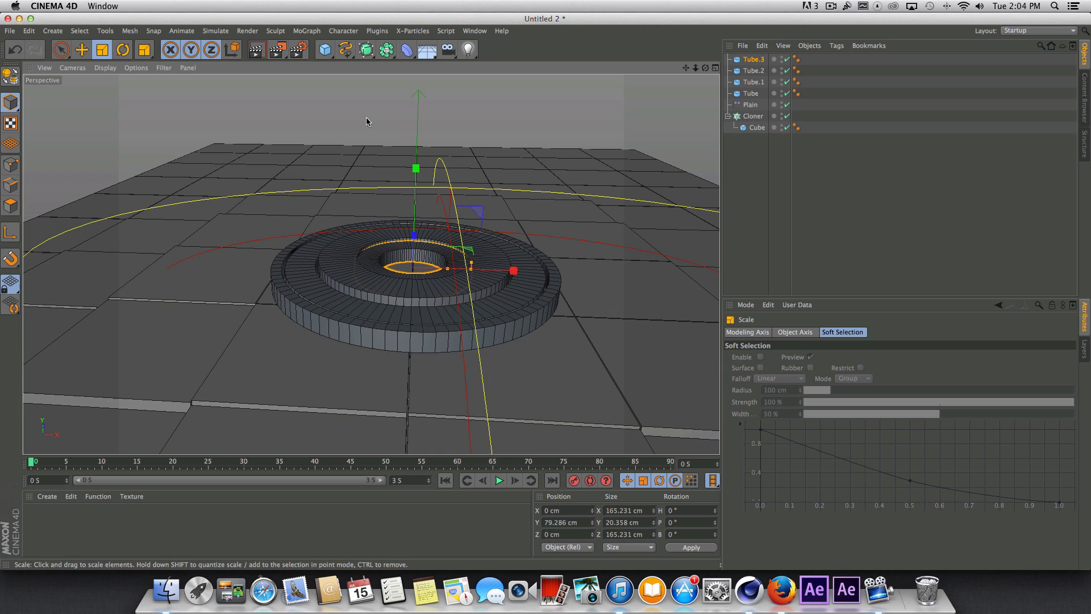
# Step: Increase the new innermost tube's height to about 37 cm and position it at about Y 83 cm
pyautogui.click(748, 60)
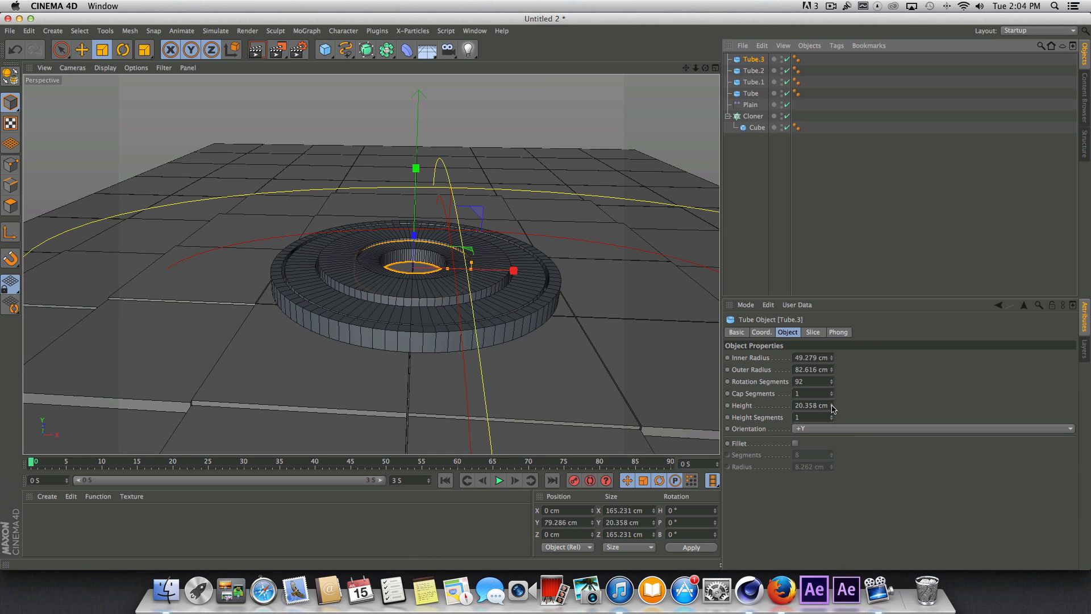
pyautogui.moveTo(833, 407); pyautogui.dragTo(833, 398)
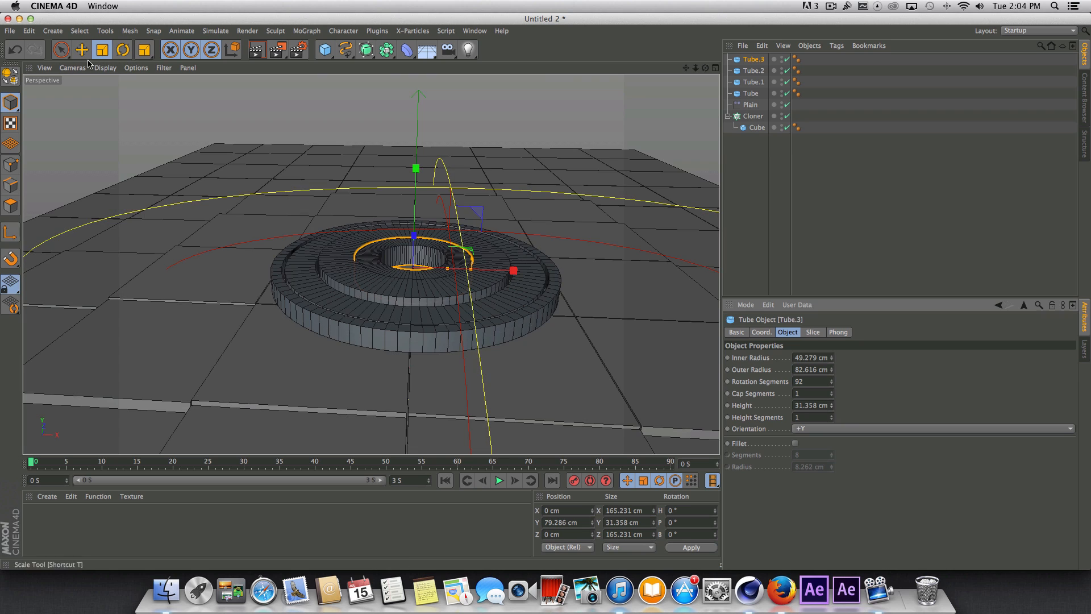
pyautogui.press('e')
pyautogui.moveTo(416, 171); pyautogui.dragTo(419, 177)
pyautogui.click(753, 60)
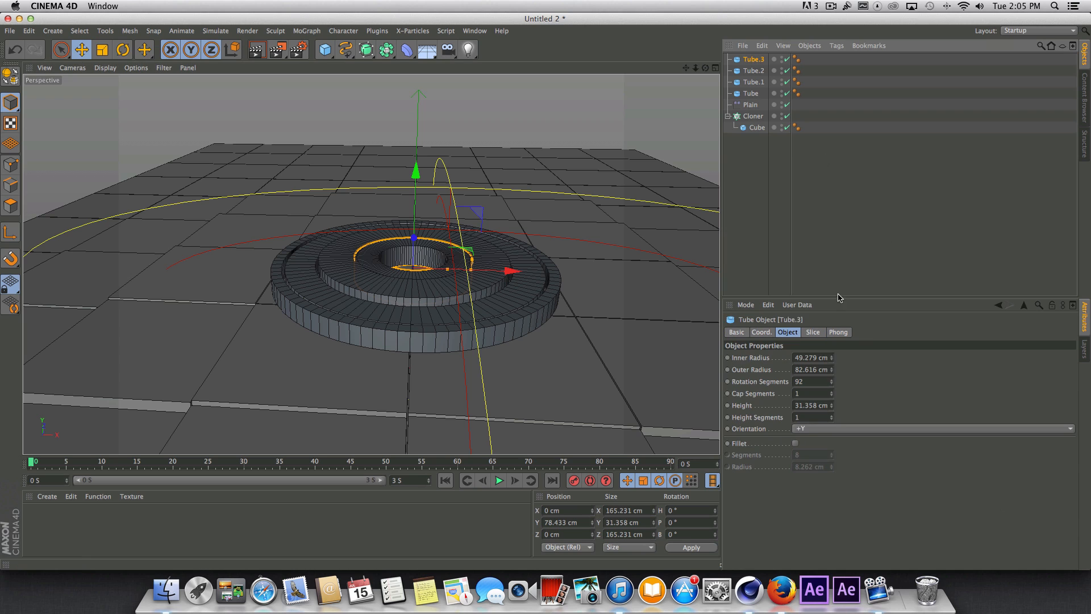
pyautogui.moveTo(831, 405); pyautogui.dragTo(831, 402)
pyautogui.moveTo(416, 179); pyautogui.dragTo(416, 176)
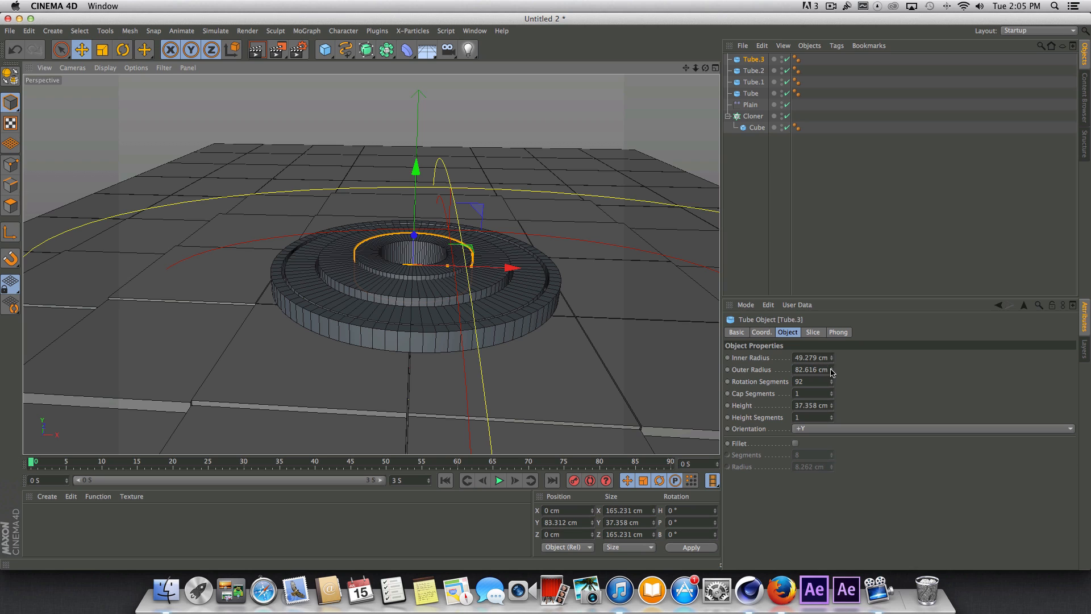
# Step: Reduce the innermost tube's outer radius to about 81 cm and its inner radius to about 4 cm, nearly closing the hole
pyautogui.moveTo(831, 371); pyautogui.dragTo(832, 378)
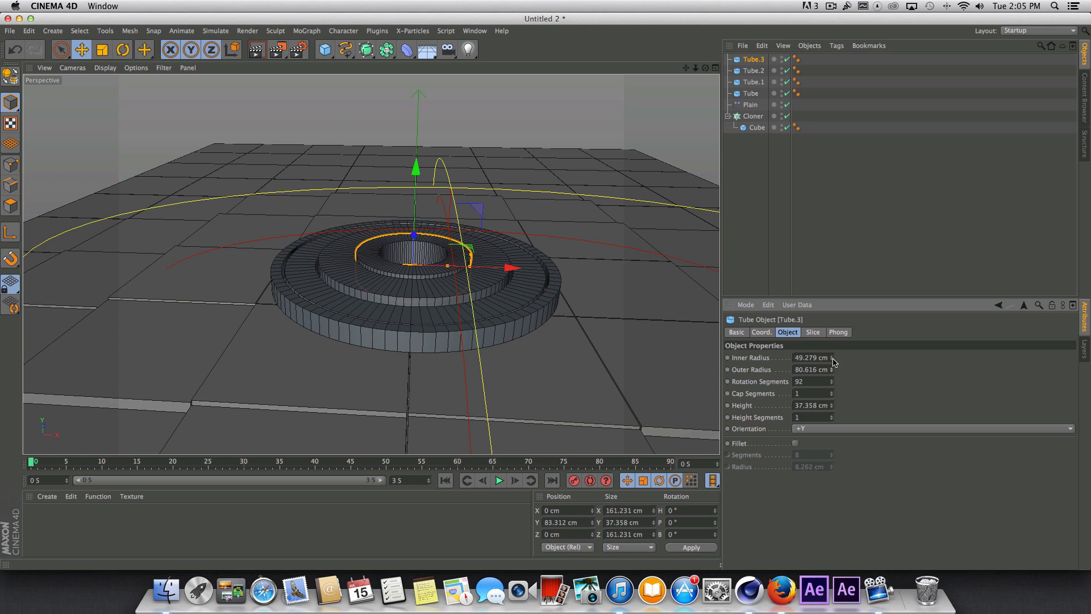
pyautogui.moveTo(834, 361); pyautogui.dragTo(834, 370)
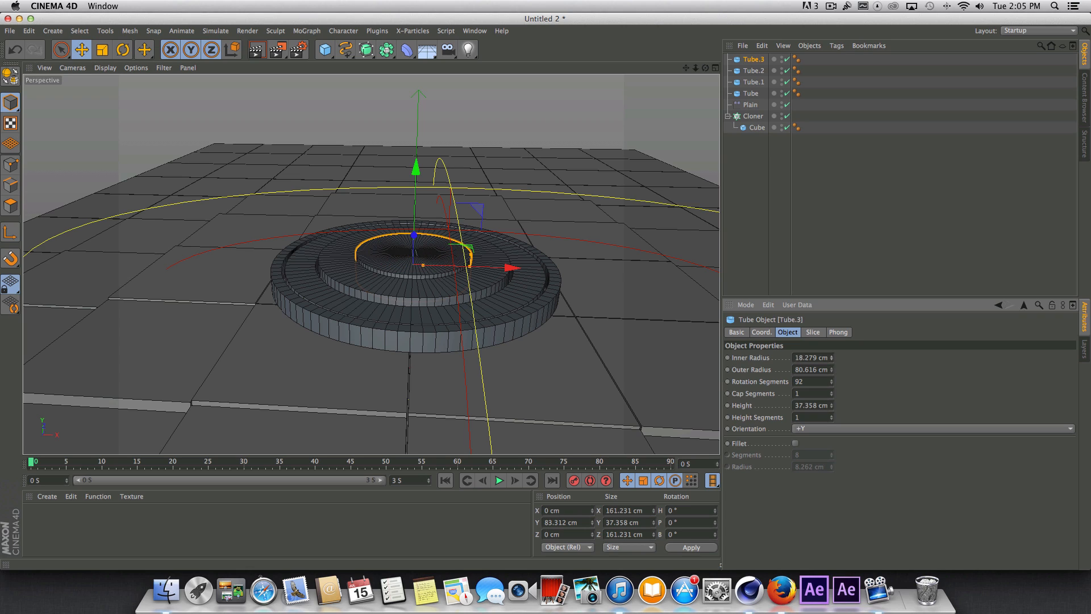
pyautogui.moveTo(705, 68); pyautogui.dragTo(717, 87)
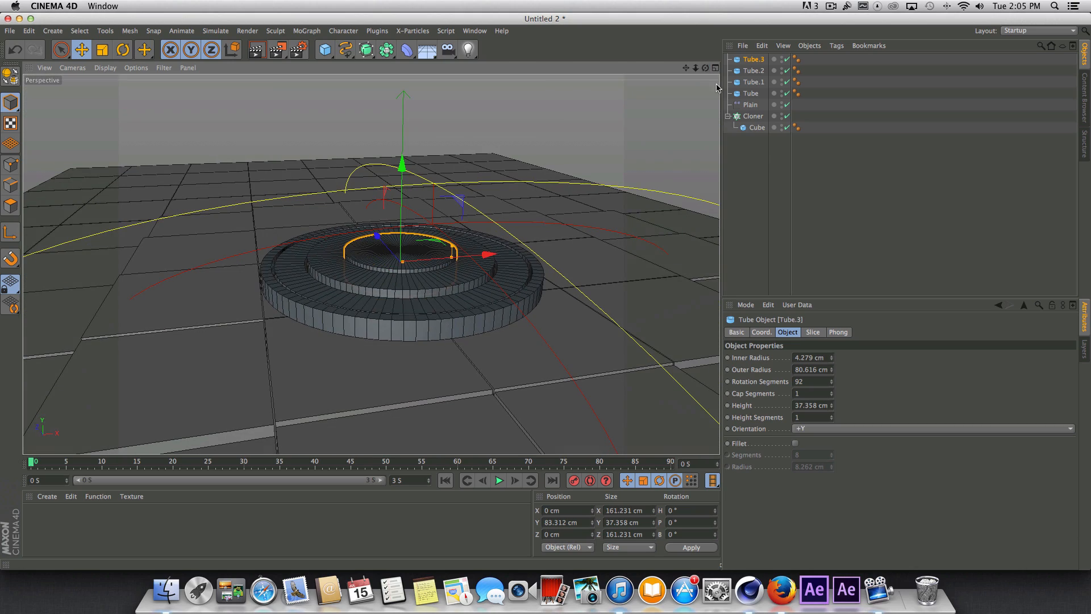
# Step: Reduce the outermost ring's height to about 19 cm and lower it to about Y 71 cm
pyautogui.click(747, 93)
pyautogui.moveTo(831, 406); pyautogui.dragTo(832, 424)
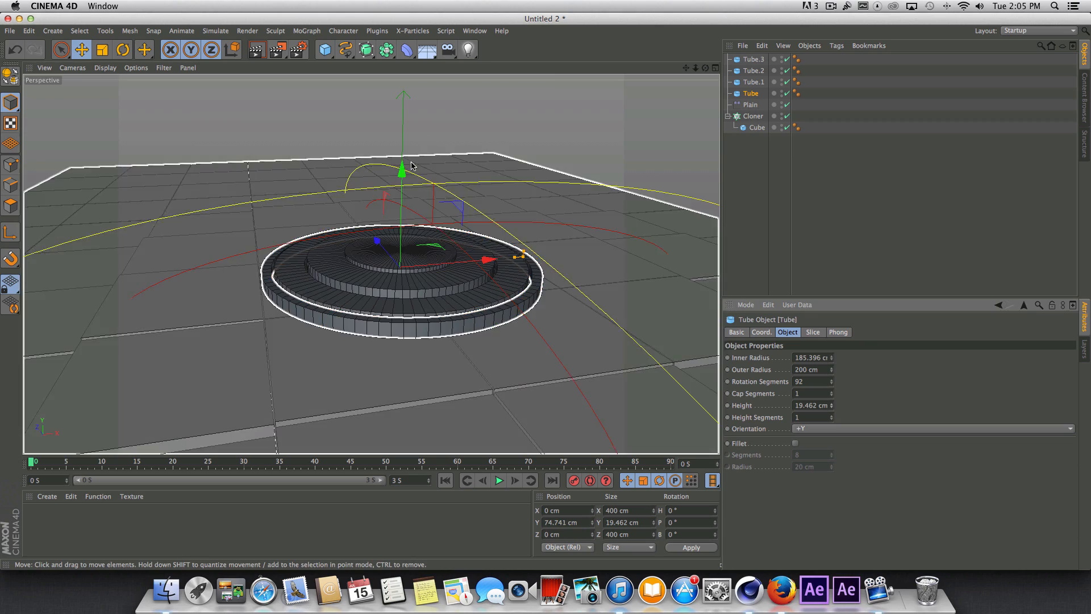
pyautogui.moveTo(403, 170); pyautogui.dragTo(411, 174)
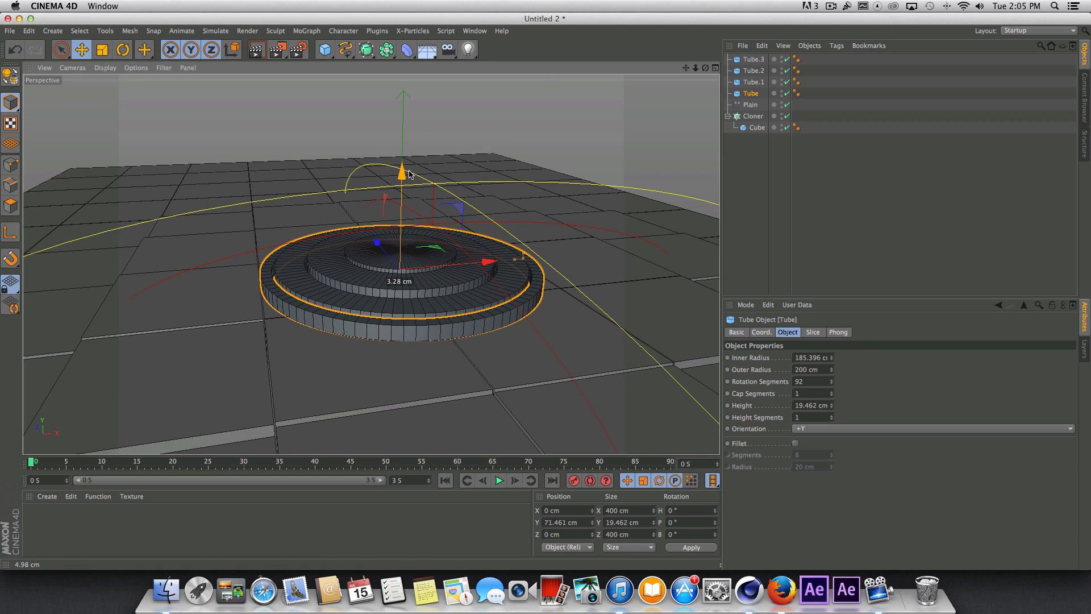
# Step: Render a viewport preview of the tube stack from a higher angle with nothing selected
pyautogui.moveTo(705, 68); pyautogui.dragTo(700, 119)
pyautogui.click(782, 189)
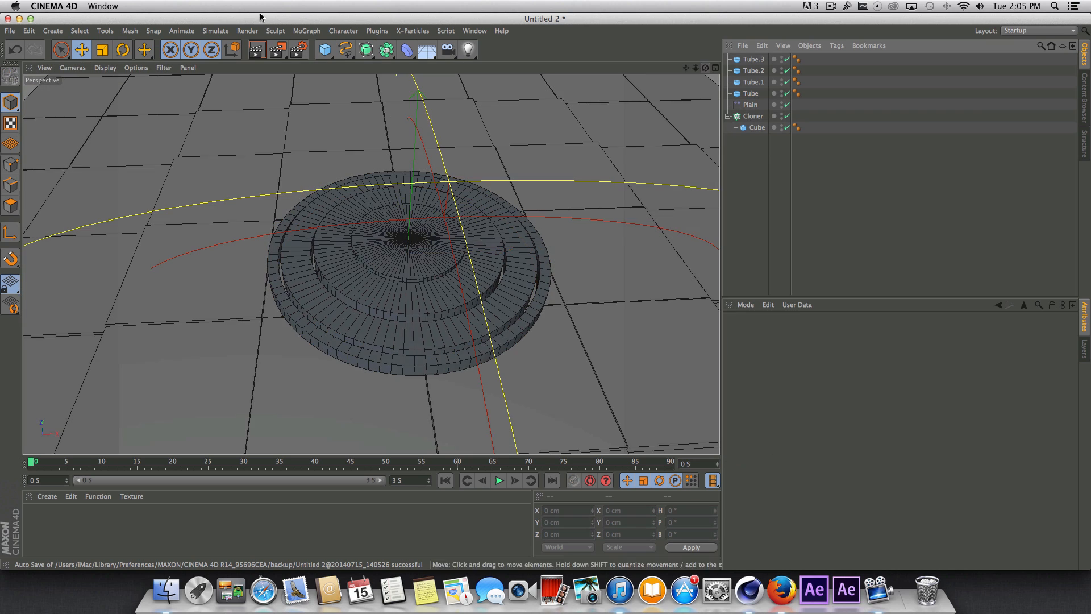
pyautogui.click(257, 49)
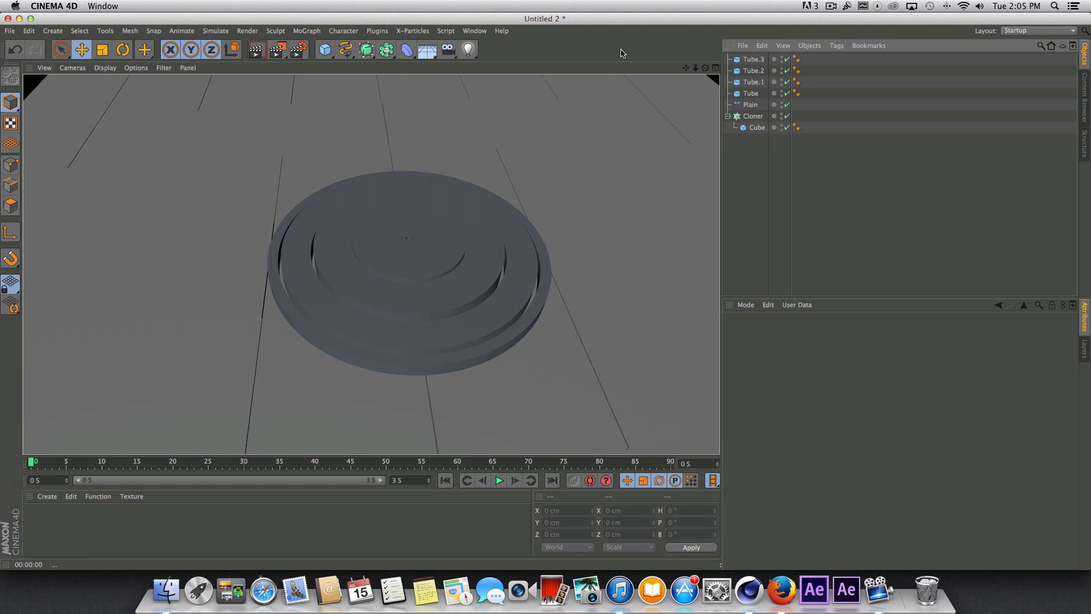
pyautogui.click(883, 169)
# Step: Group the four tubes under a null object and show its children
pyautogui.moveTo(792, 63); pyautogui.dragTo(799, 57)
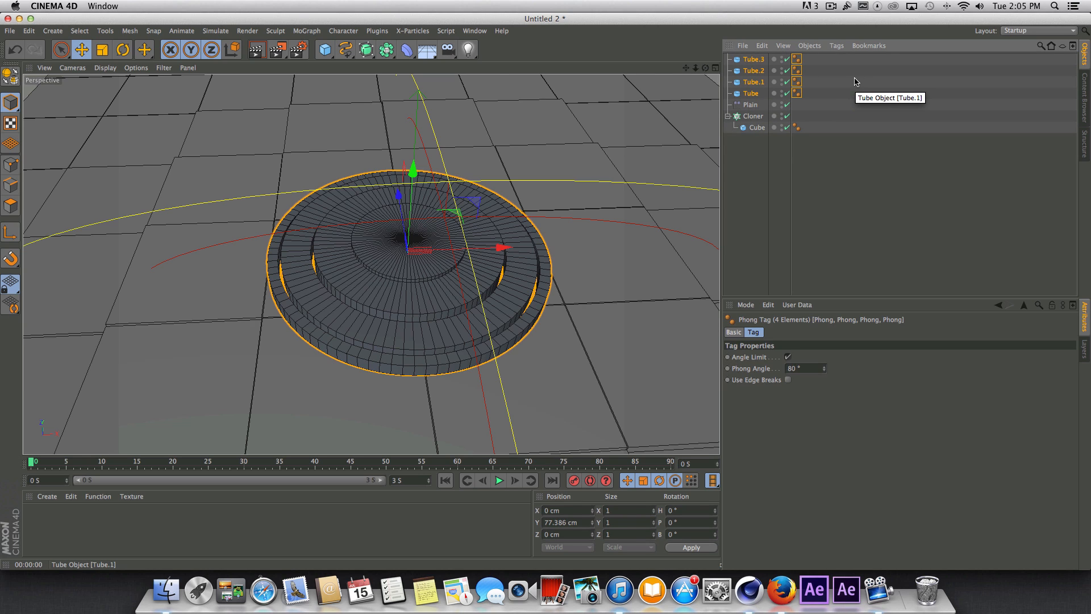
pyautogui.hotkey('alt', 'g')
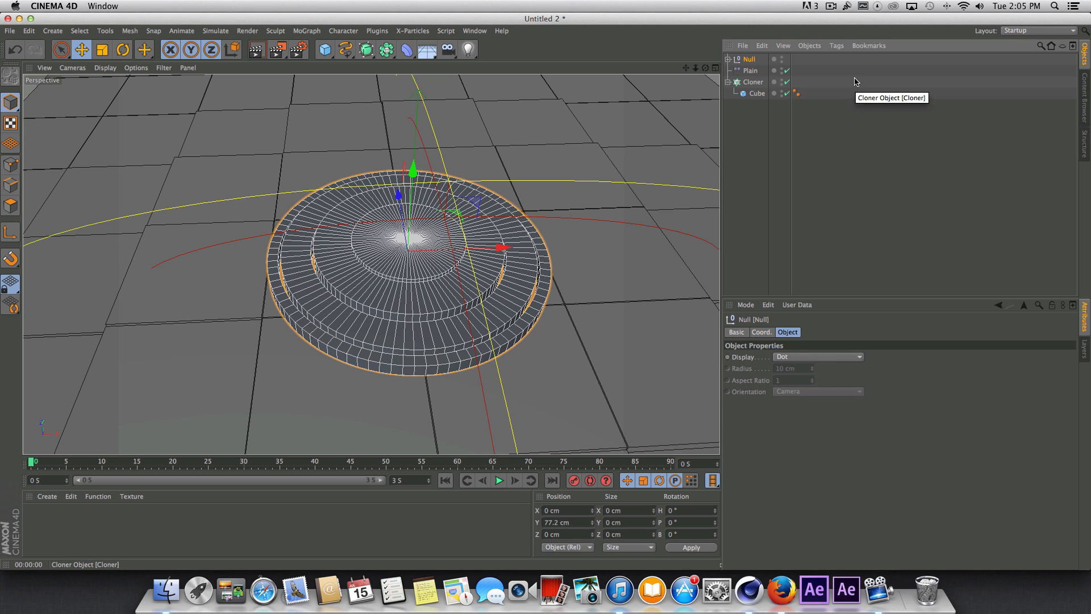
pyautogui.click(728, 59)
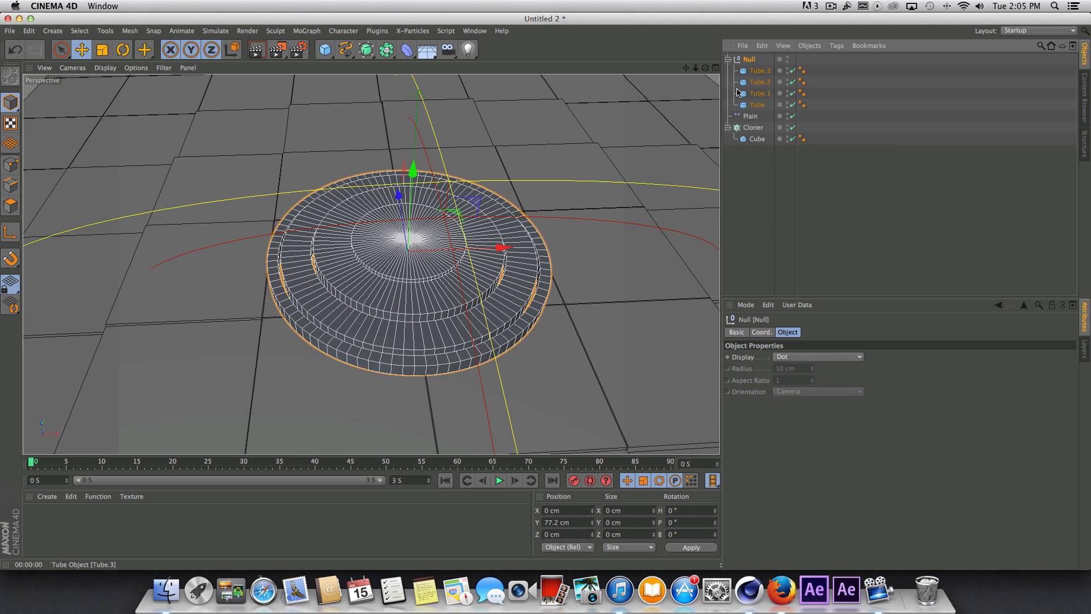
# Step: Close the gaps between the rings by widening Tube.1's outer radius to 184.8 cm and Tube.2's to about 140 cm
pyautogui.click(749, 105)
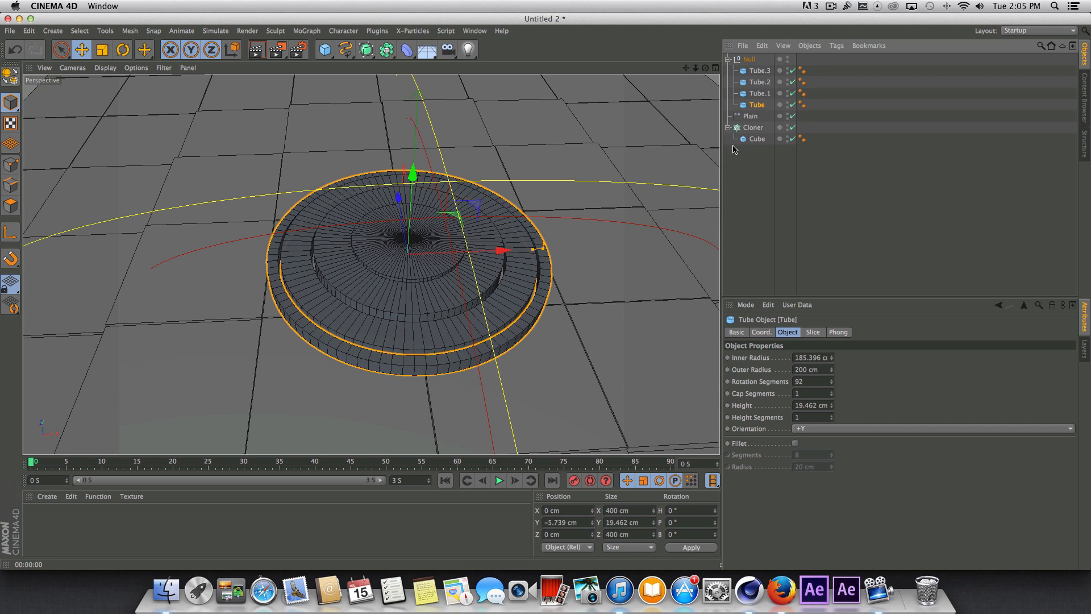
pyautogui.click(757, 94)
pyautogui.moveTo(706, 68); pyautogui.dragTo(707, 143)
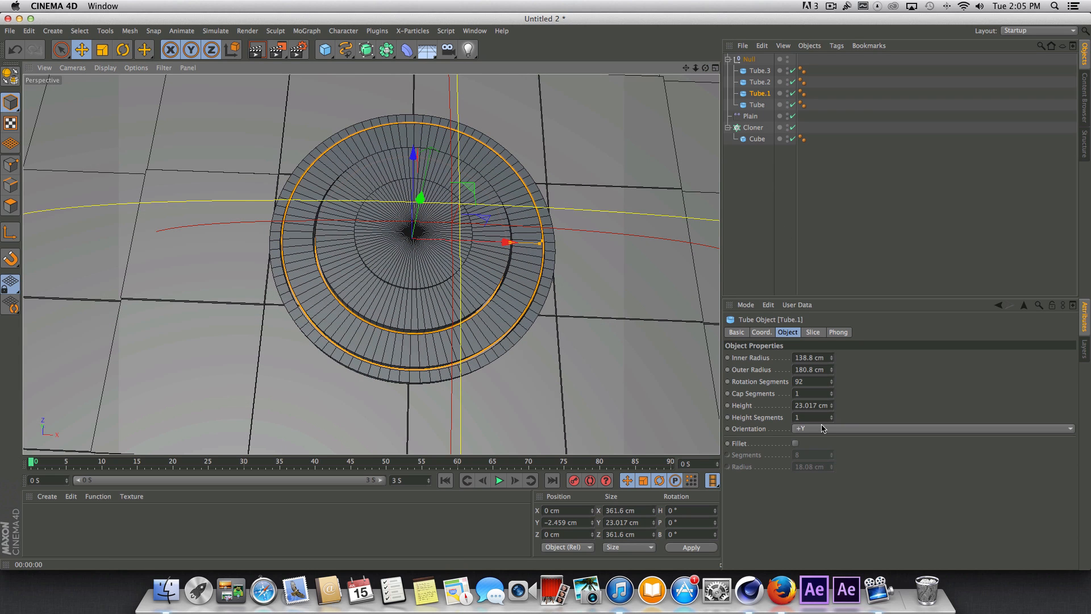
pyautogui.moveTo(832, 372); pyautogui.dragTo(832, 365)
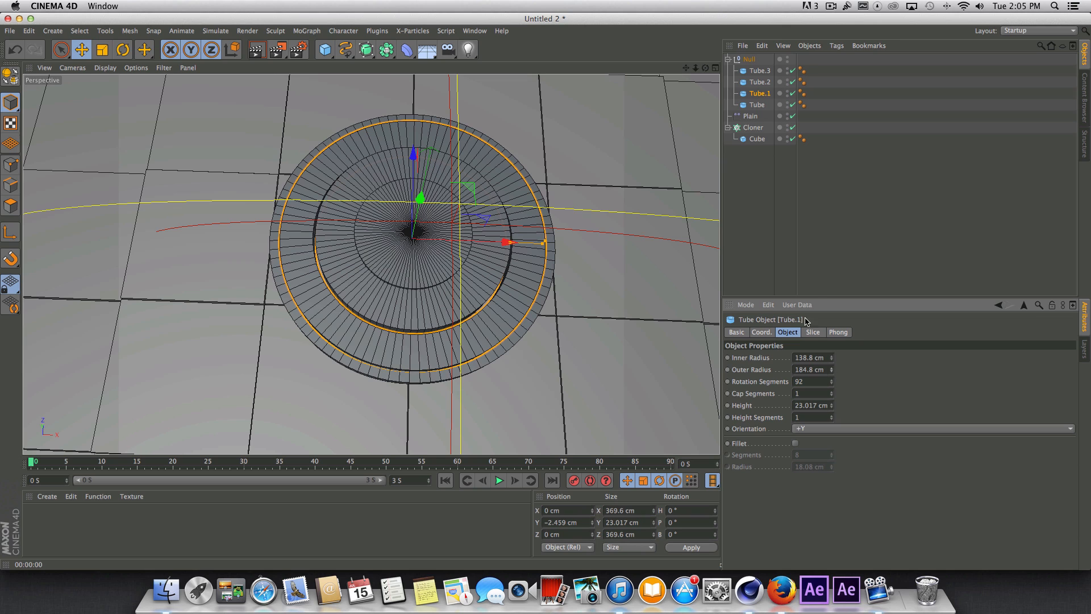
pyautogui.click(760, 82)
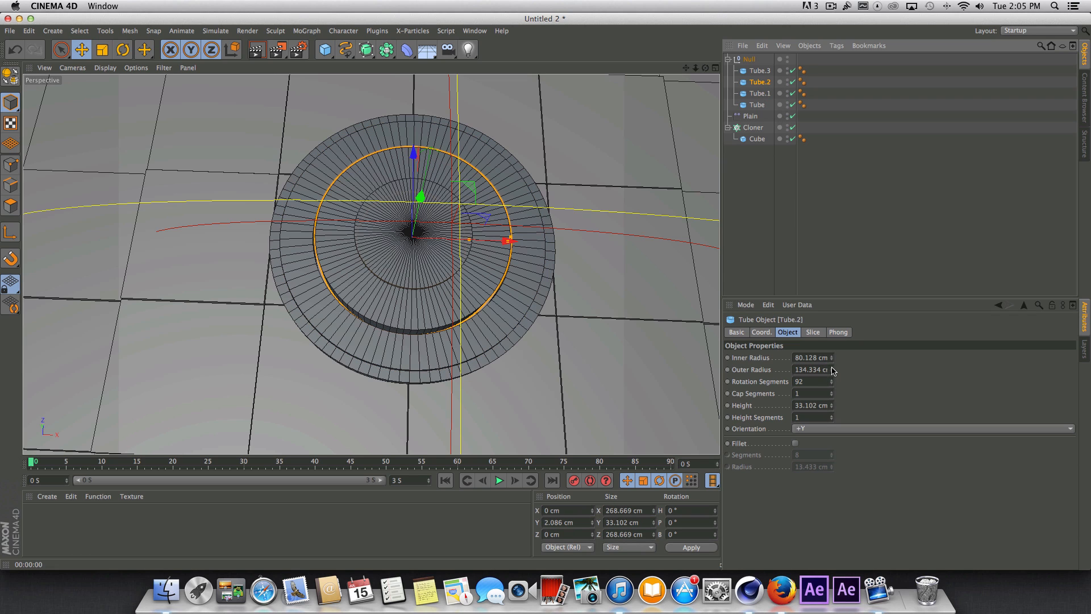
pyautogui.moveTo(831, 371); pyautogui.dragTo(832, 367)
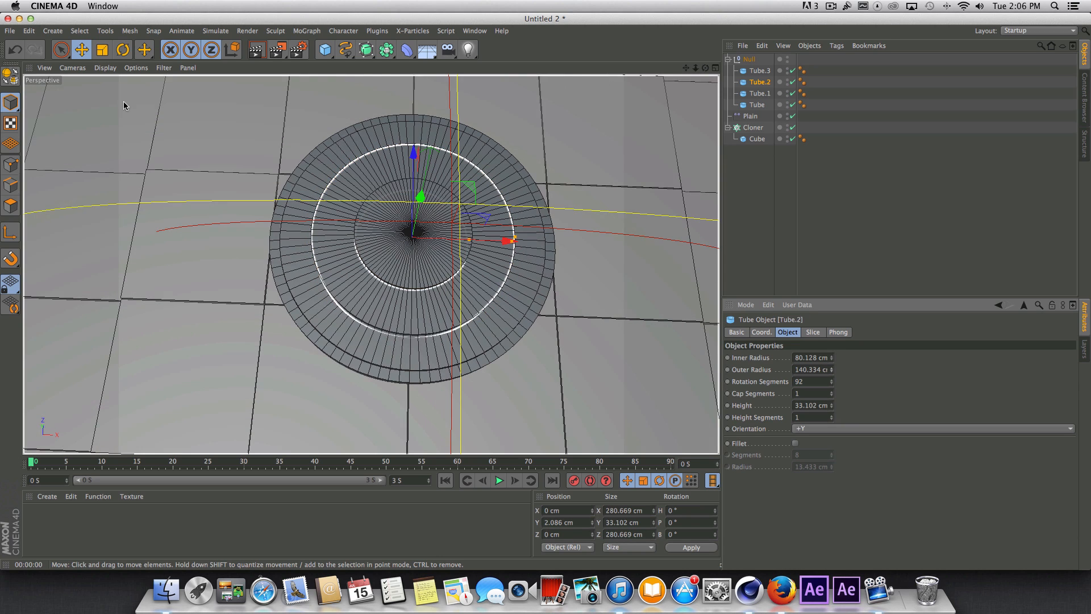
# Step: Render a viewport preview of the tube stack and examine the ring joints from close up and farther away
pyautogui.click(257, 50)
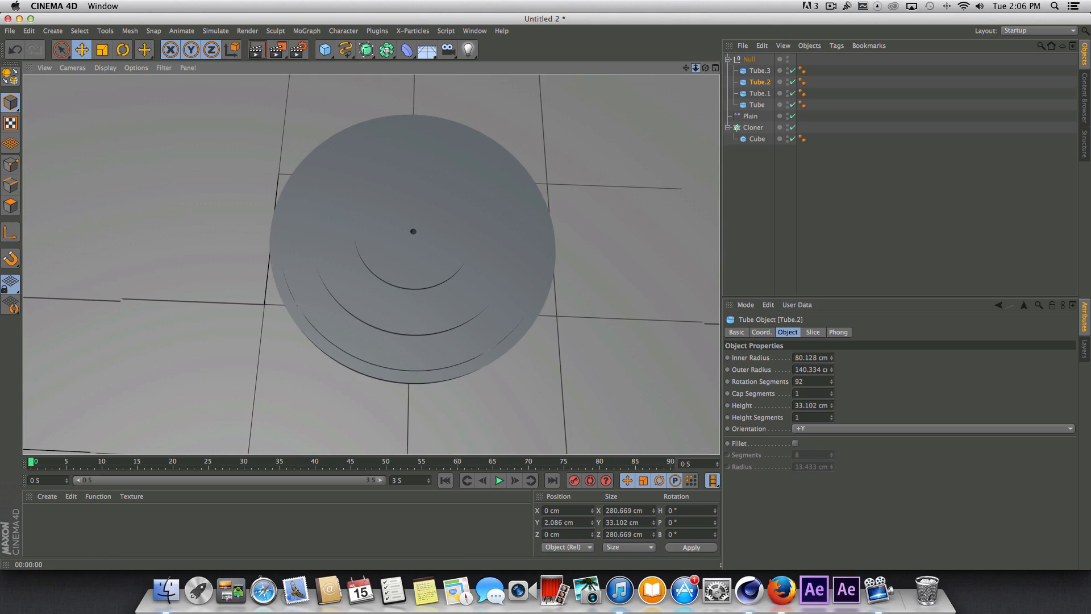
pyautogui.moveTo(695, 68)
pyautogui.mouseDown()
pyautogui.moveTo(733, 68)
pyautogui.moveTo(699, 68)
pyautogui.moveTo(705, 22)
pyautogui.moveTo(706, 68)
pyautogui.moveTo(680, 71)
pyautogui.mouseUp()
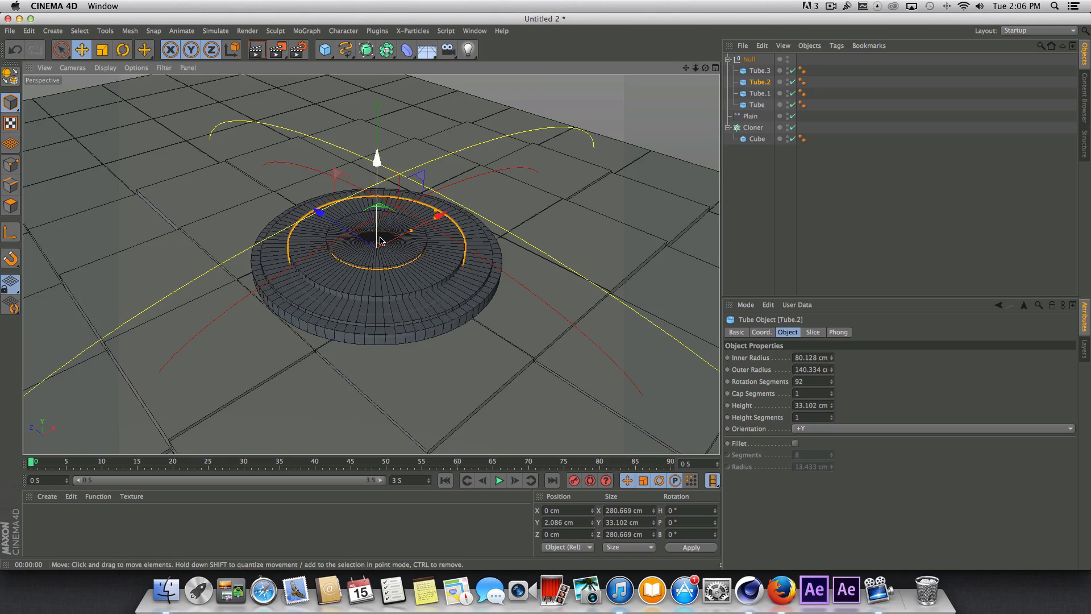
pyautogui.scroll(6, 380, 241)
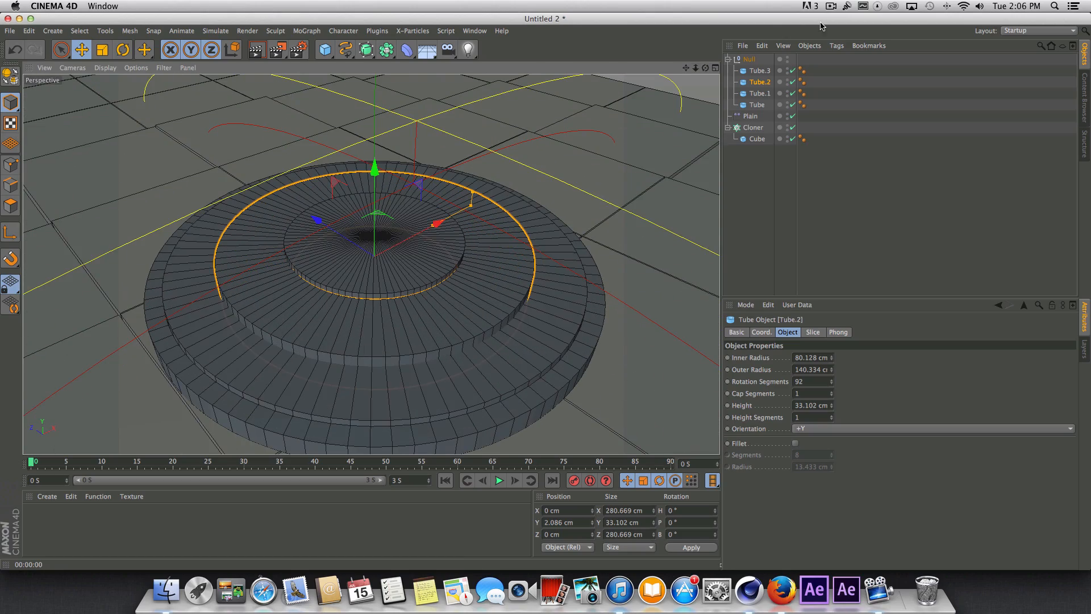
pyautogui.moveTo(706, 68)
pyautogui.mouseDown()
pyautogui.moveTo(744, 26)
pyautogui.moveTo(765, 28)
pyautogui.moveTo(711, 66)
pyautogui.mouseUp()
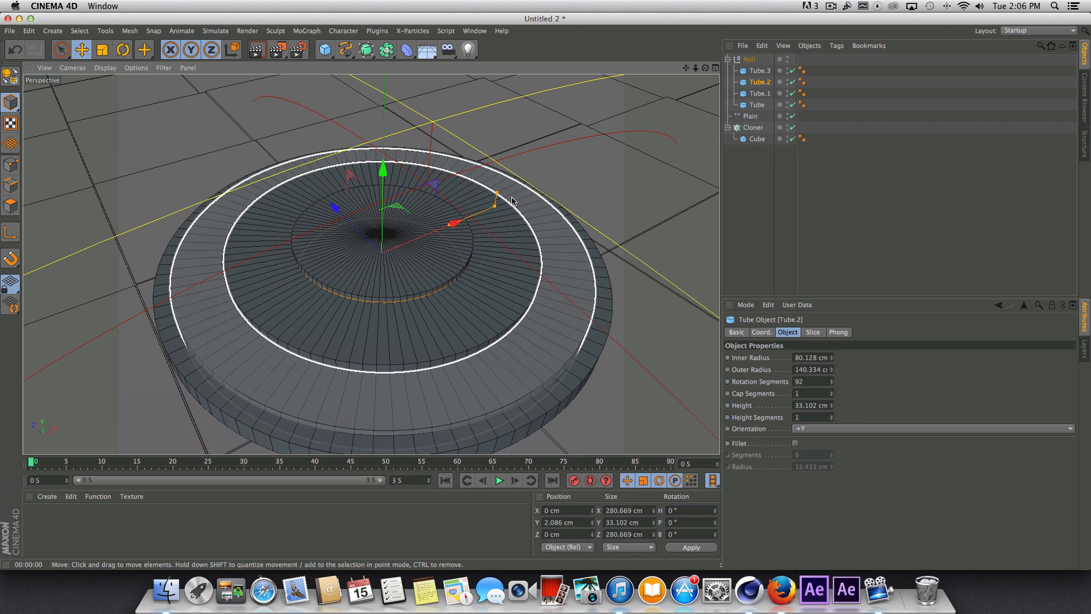
pyautogui.moveTo(695, 68); pyautogui.dragTo(658, 113)
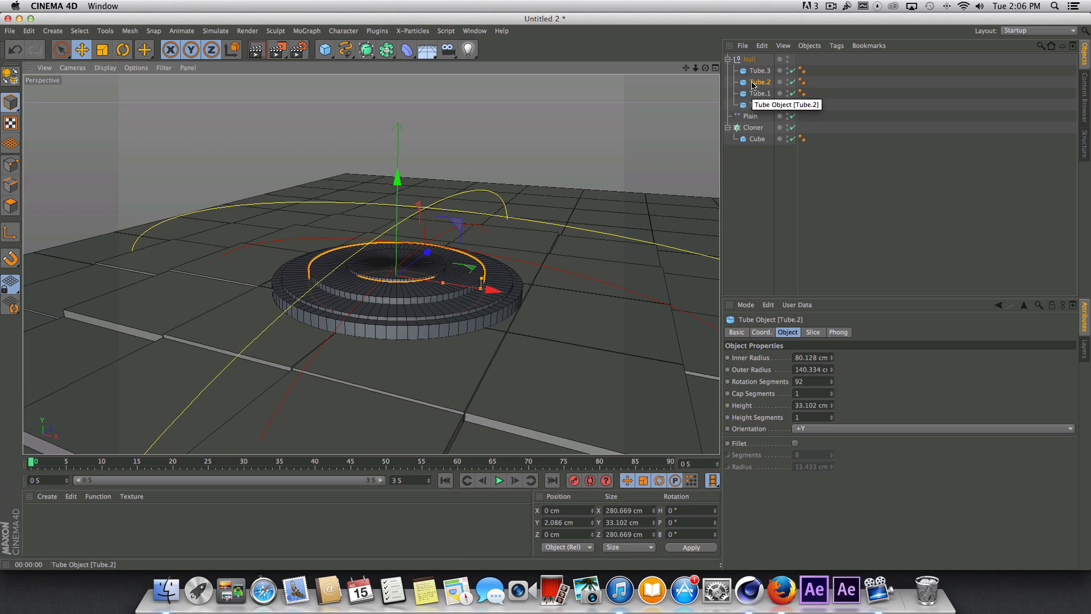
# Step: Rename the null that groups the tubes as Logo and collapse its hierarchy
pyautogui.doubleClick(750, 59)
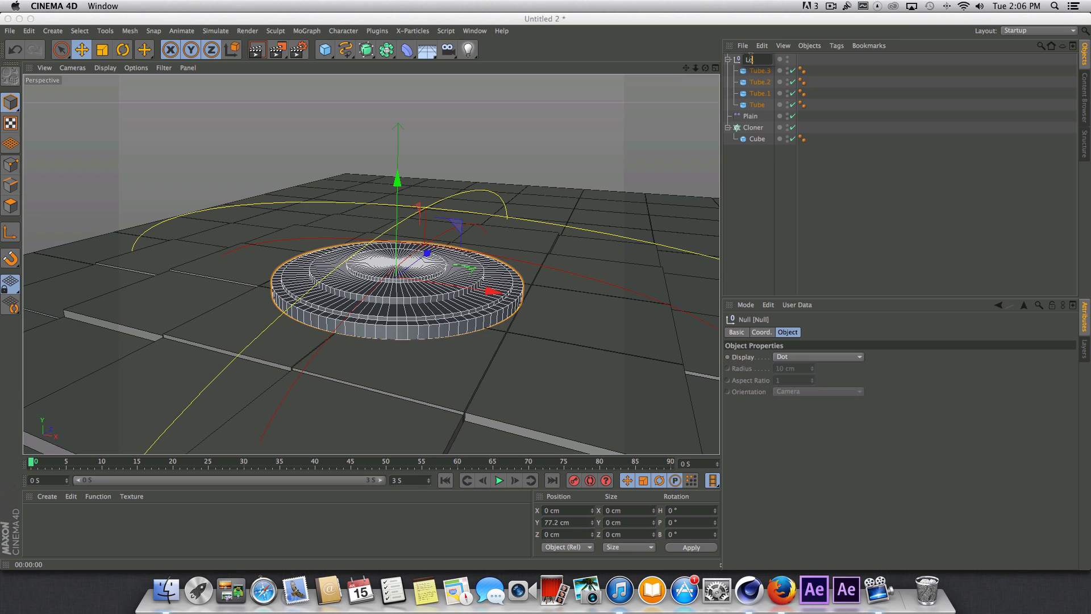
pyautogui.write('Logo')
pyautogui.press('Return')
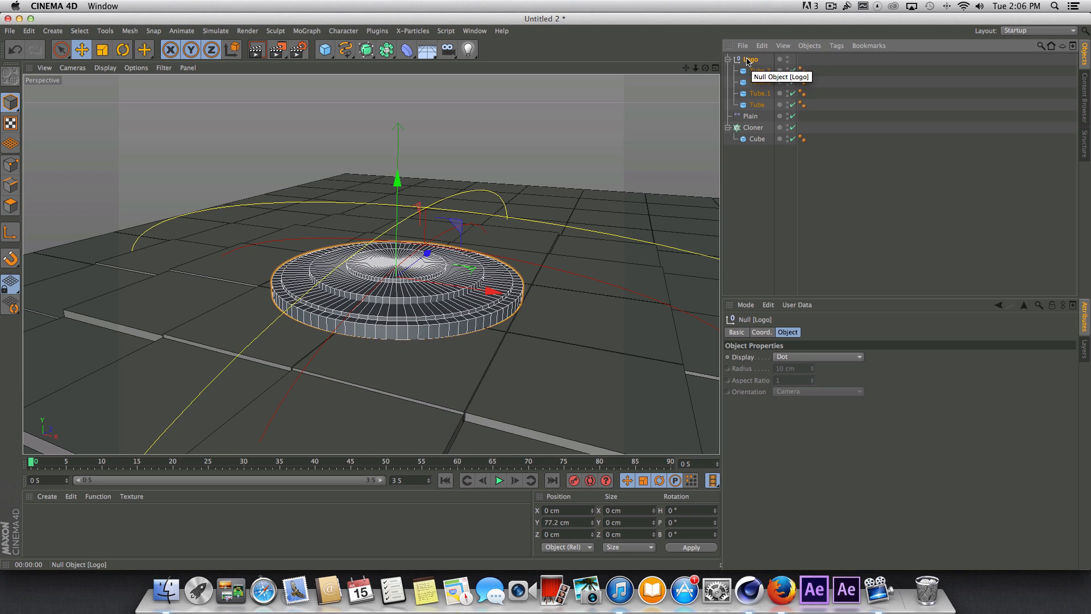
pyautogui.click(728, 59)
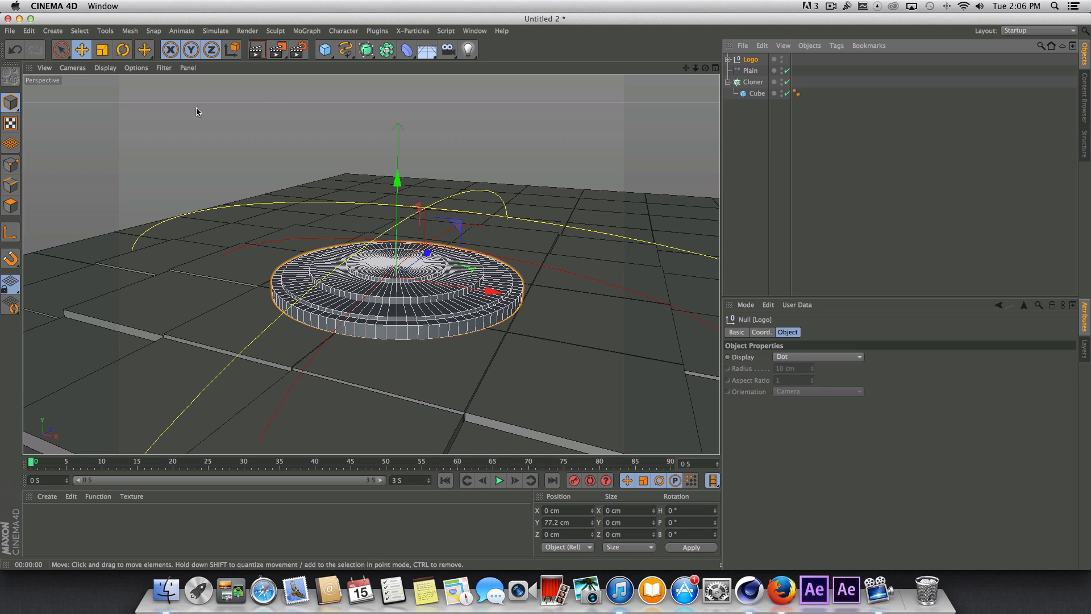
# Step: Scale up the Logo group slightly, raise it to about Y 82 cm above the cube grid, and deselect it
pyautogui.click(102, 50)
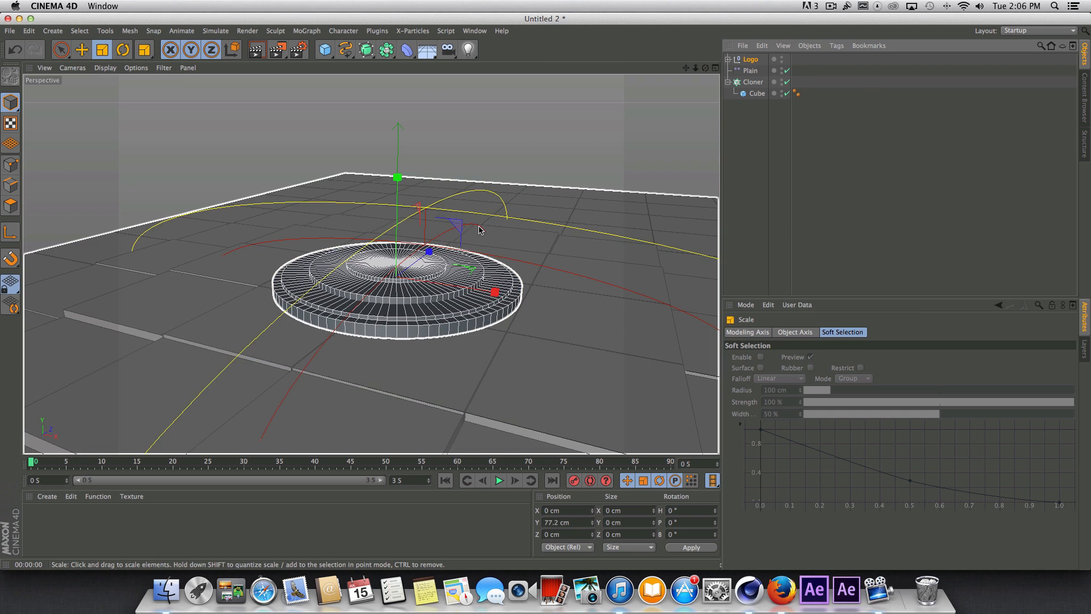
pyautogui.moveTo(396, 258); pyautogui.dragTo(480, 233)
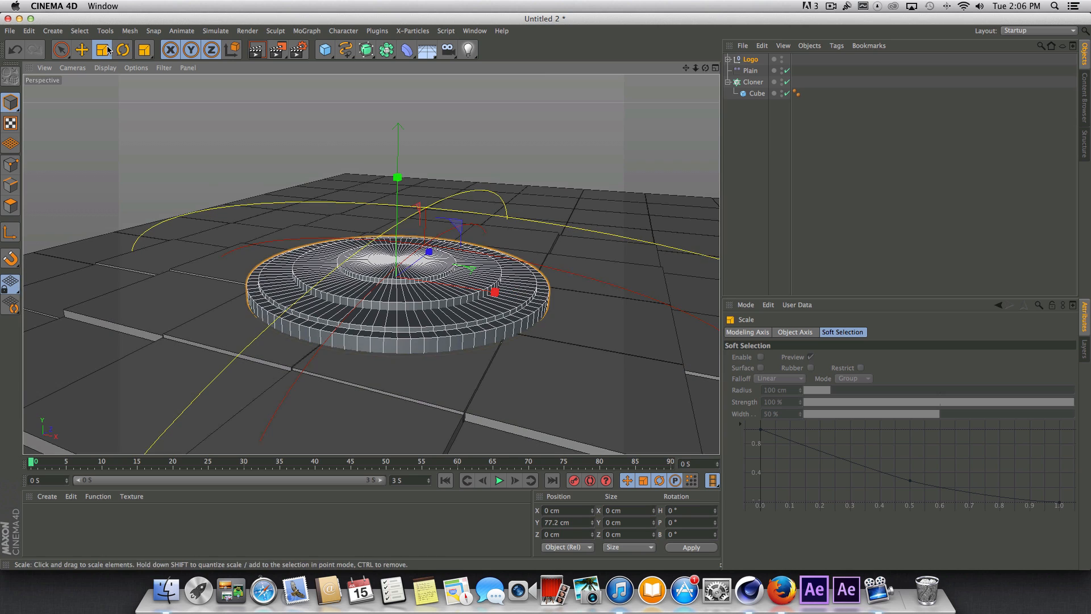
pyautogui.click(81, 49)
pyautogui.moveTo(398, 183); pyautogui.dragTo(398, 182)
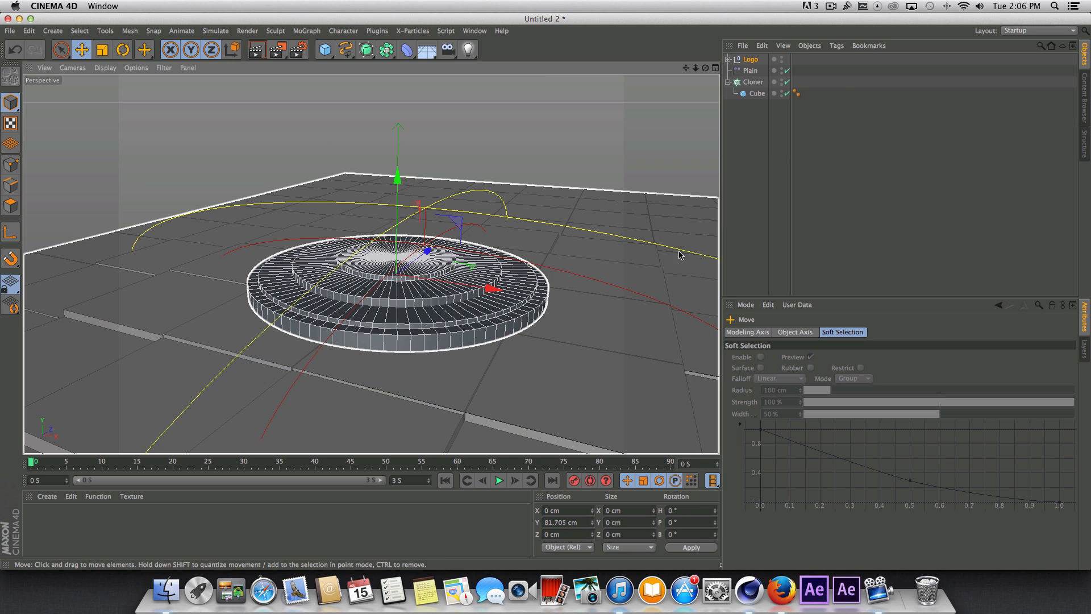
pyautogui.click(748, 134)
pyautogui.moveTo(706, 67)
pyautogui.mouseDown()
pyautogui.moveTo(706, 97)
pyautogui.moveTo(709, 83)
pyautogui.moveTo(683, 73)
pyautogui.moveTo(702, 66)
pyautogui.moveTo(685, 68)
pyautogui.mouseUp()
pyautogui.moveTo(372, 265); pyautogui.dragTo(372, 256)
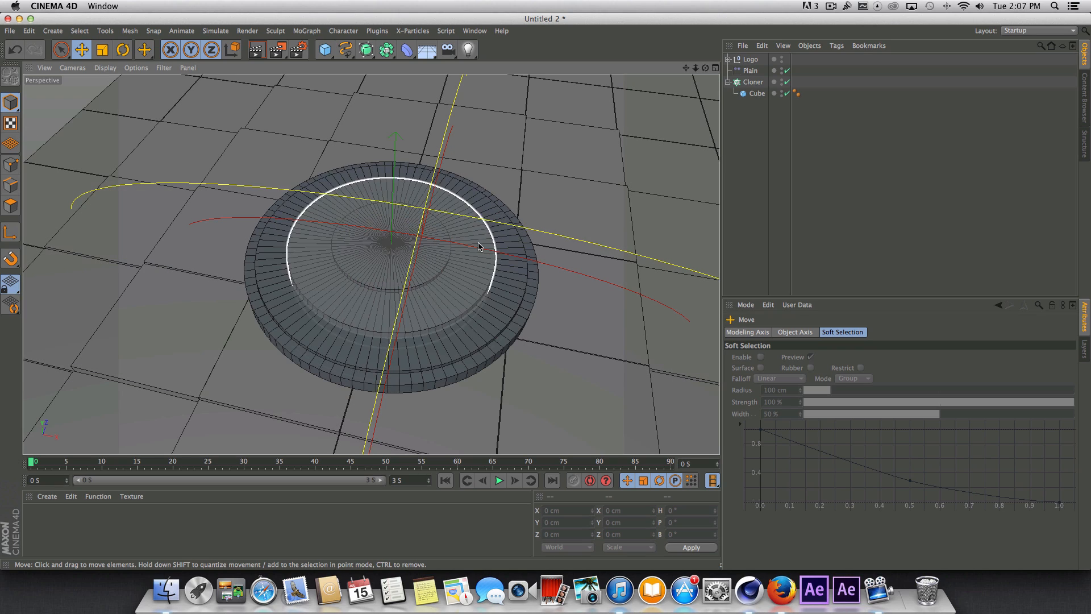
pyautogui.keyDown('alt'); pyautogui.moveTo(478, 246); pyautogui.dragTo(375, 260); pyautogui.keyUp('alt')
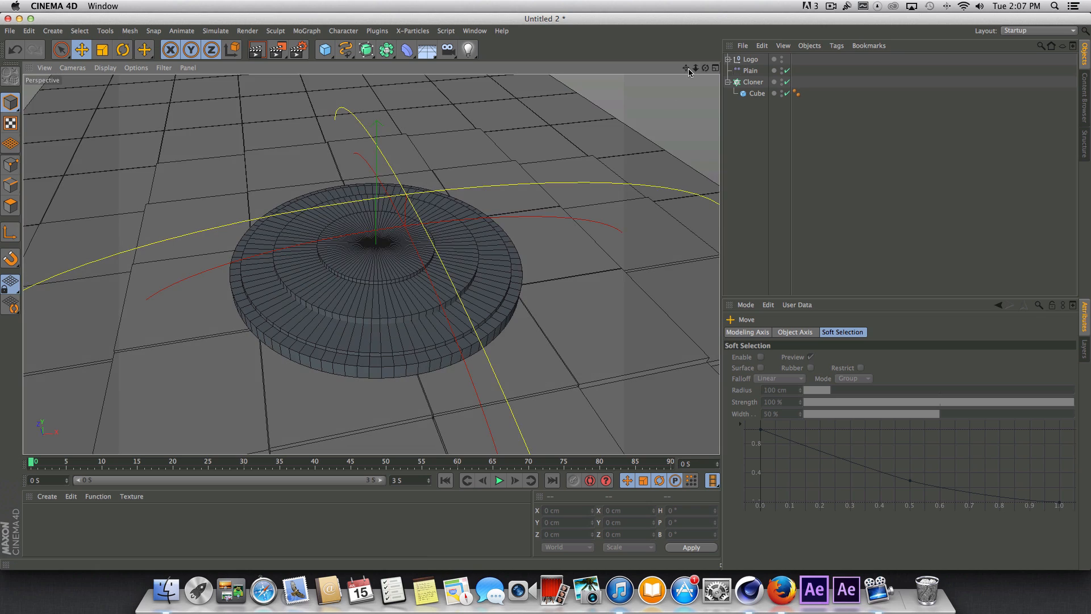
# Step: Add a camera from an angled view of the logo above the cube grid and rename it Camera 1
pyautogui.moveTo(706, 68)
pyautogui.mouseDown()
pyautogui.moveTo(700, 86)
pyautogui.moveTo(710, 84)
pyautogui.moveTo(705, 69)
pyautogui.mouseUp()
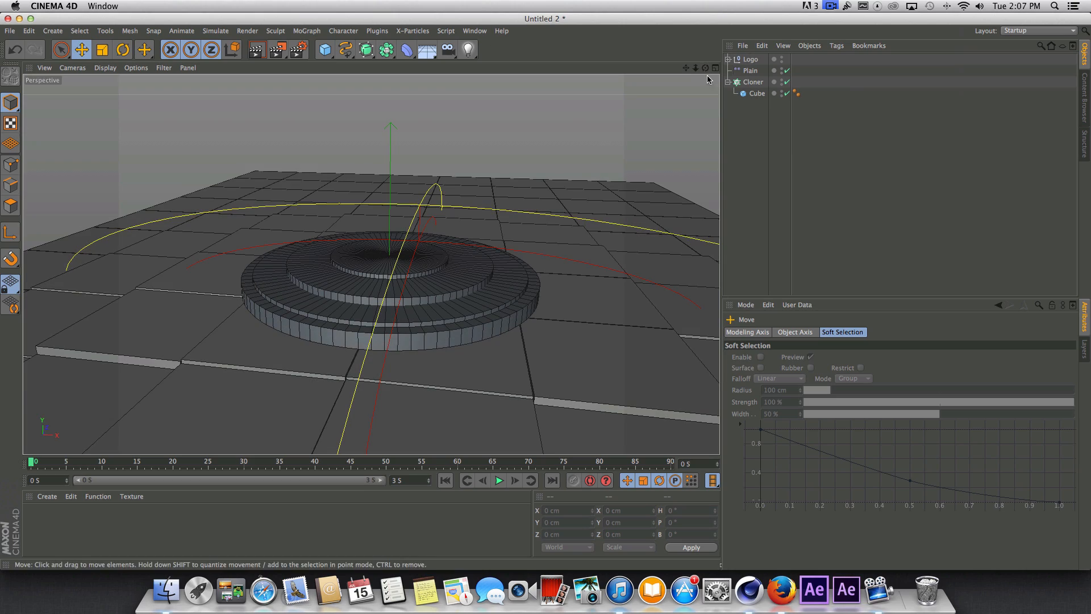
pyautogui.keyDown('alt'); pyautogui.moveTo(375, 259); pyautogui.dragTo(371, 263); pyautogui.keyUp('alt')
pyautogui.keyDown('alt'); pyautogui.moveTo(371, 263); pyautogui.dragTo(371, 265, button='right'); pyautogui.keyUp('alt')
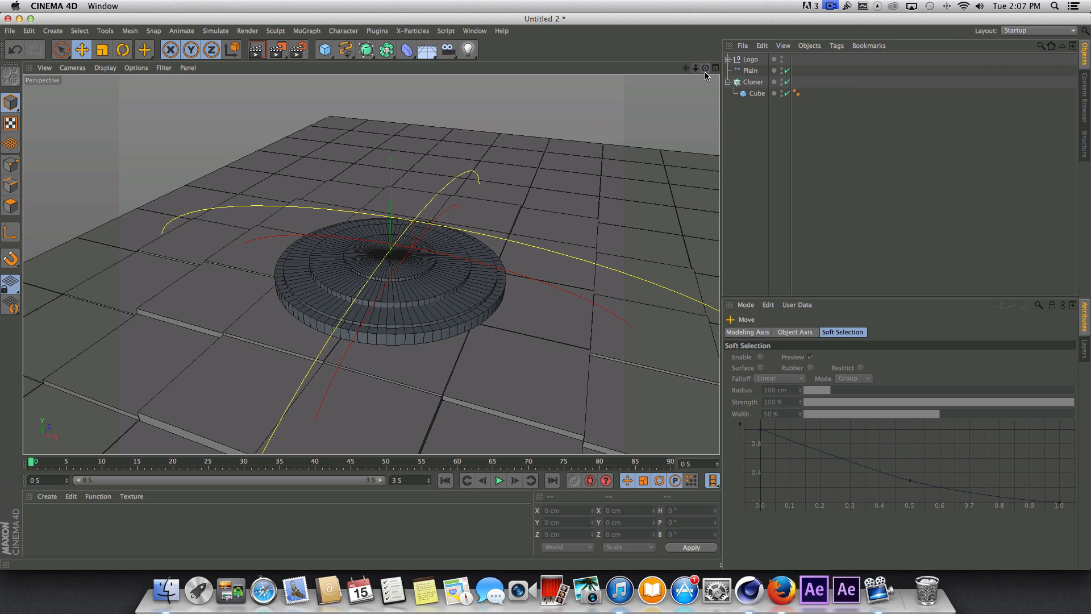
pyautogui.keyDown('alt'); pyautogui.moveTo(371, 265); pyautogui.dragTo(373, 263); pyautogui.keyUp('alt')
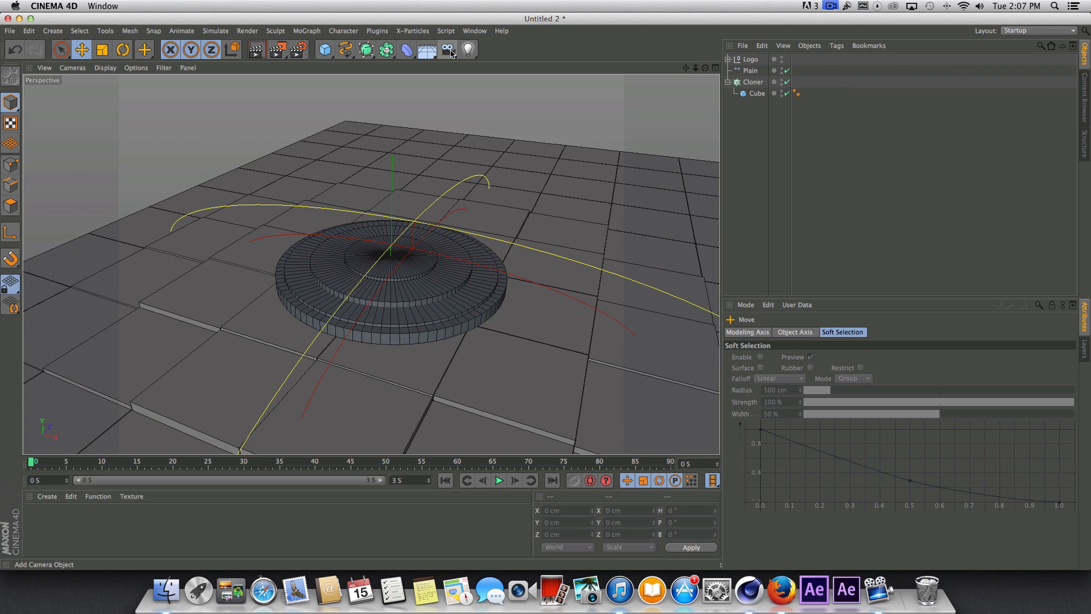
pyautogui.click(449, 50)
pyautogui.doubleClick(757, 59)
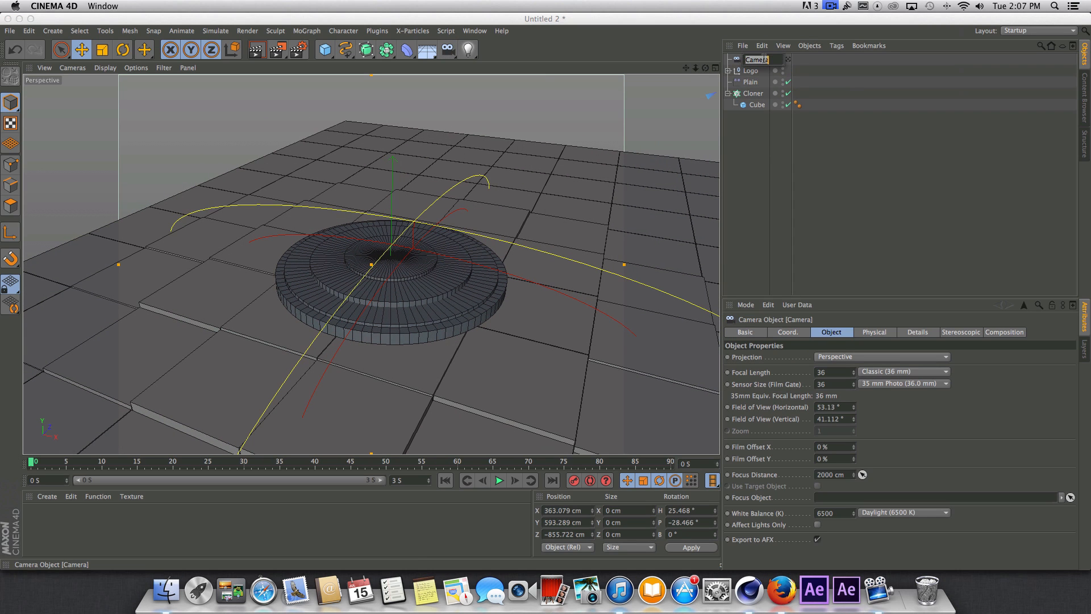
pyautogui.write('1')
pyautogui.press('Return')
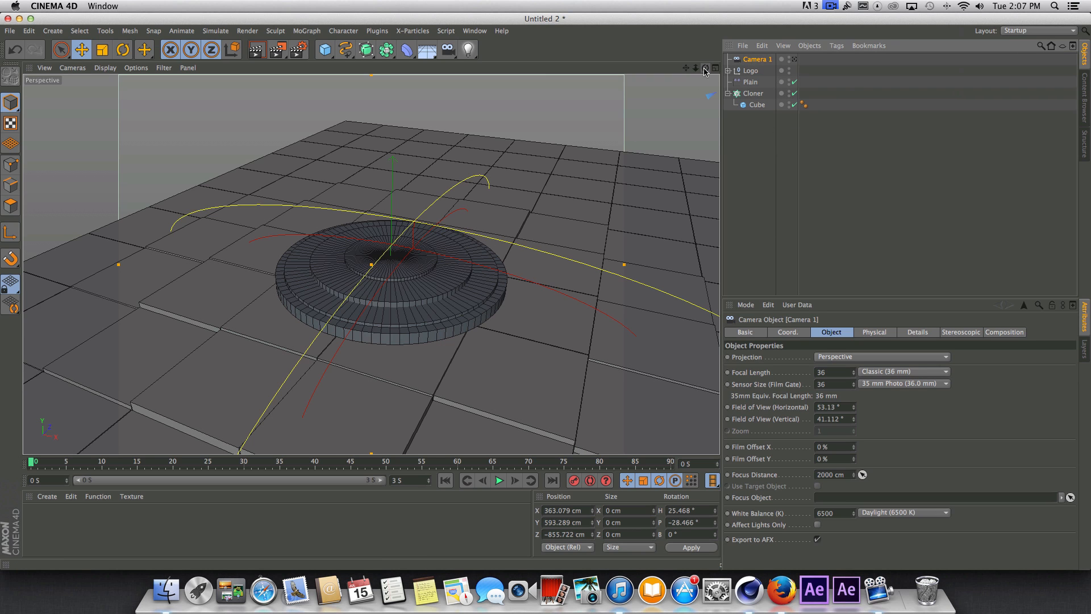
pyautogui.moveTo(704, 70); pyautogui.dragTo(682, 53)
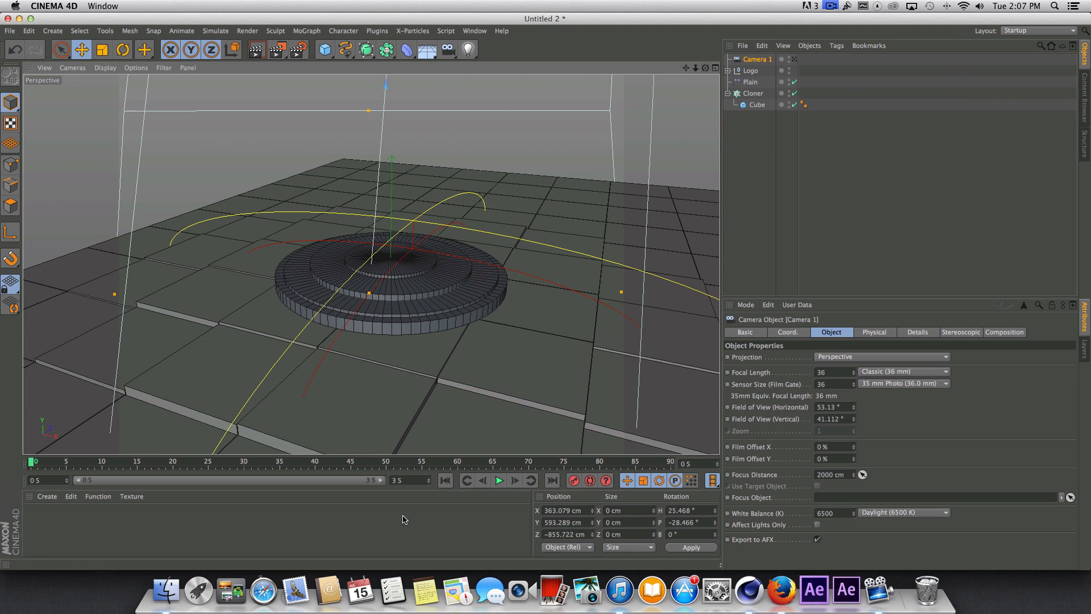
# Step: Set the animation unit to Seconds in the Units preferences and close the preferences
pyautogui.click(405, 479)
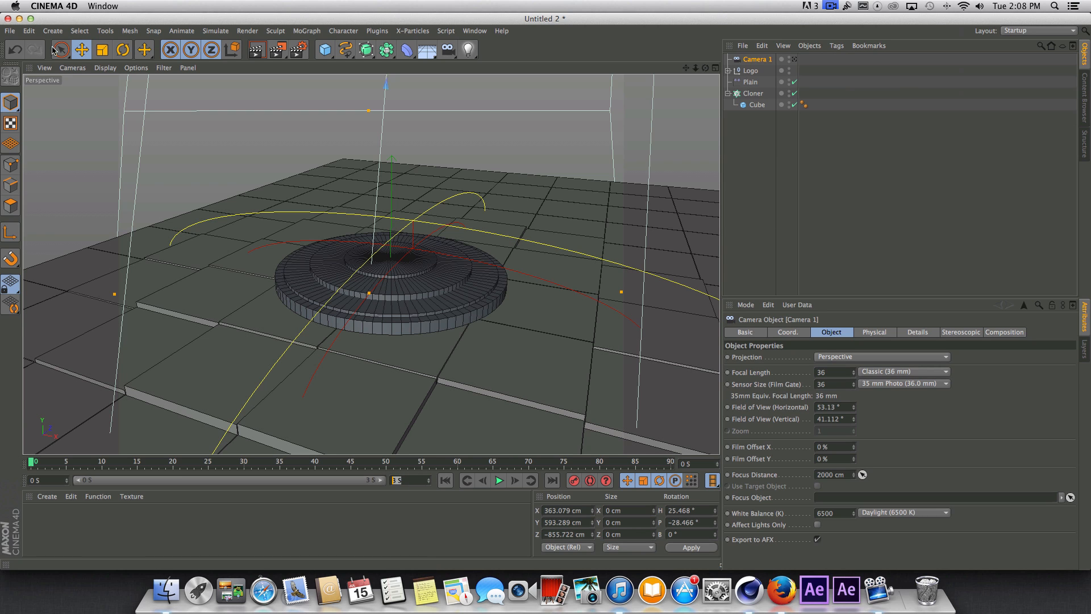
pyautogui.click(21, 33)
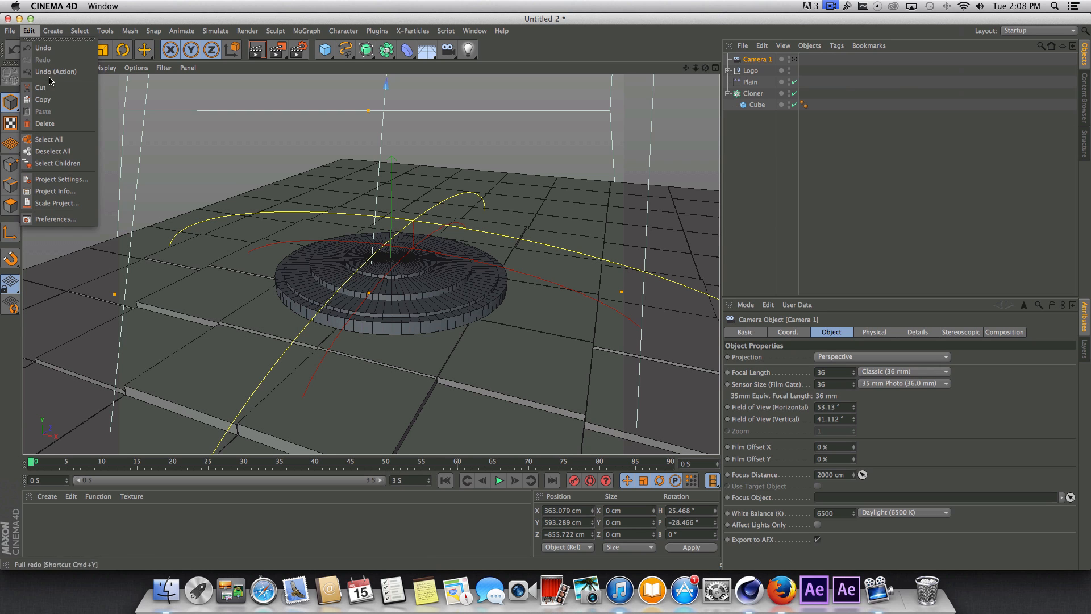
pyautogui.click(66, 220)
pyautogui.moveTo(135, 84); pyautogui.dragTo(408, 105)
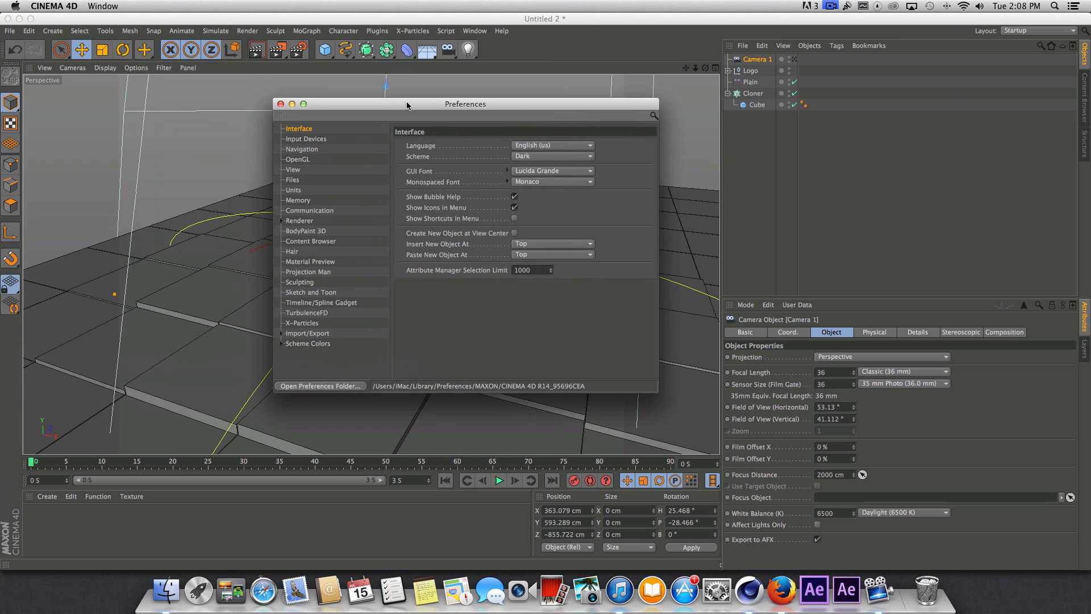
pyautogui.click(294, 190)
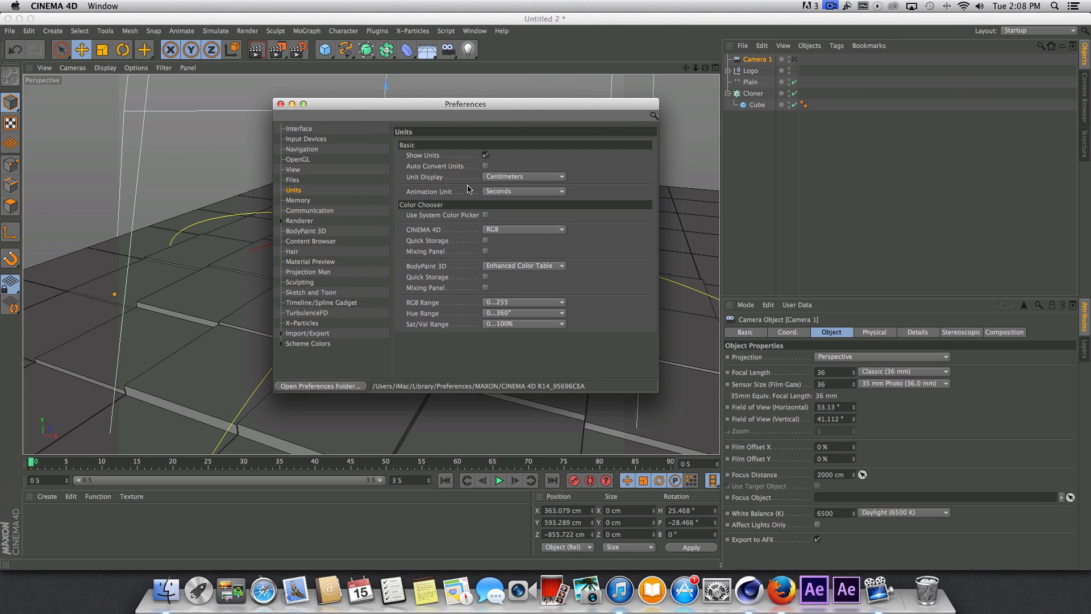
pyautogui.click(549, 189)
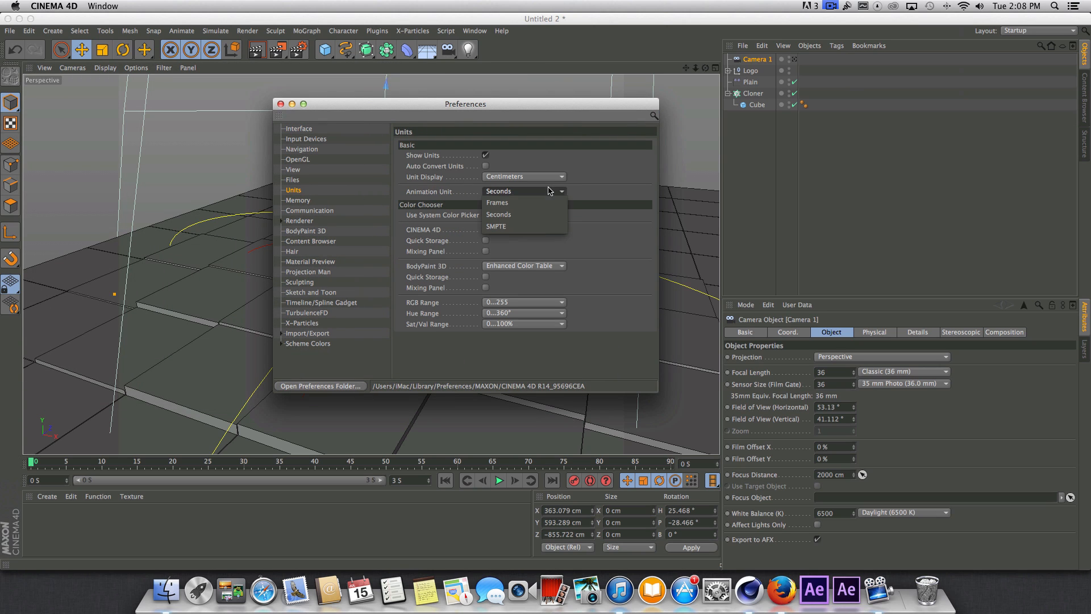
pyautogui.click(531, 213)
pyautogui.click(280, 104)
# Step: Set the animation's end time to 10 seconds and extend the preview range to the full length
pyautogui.click(408, 481)
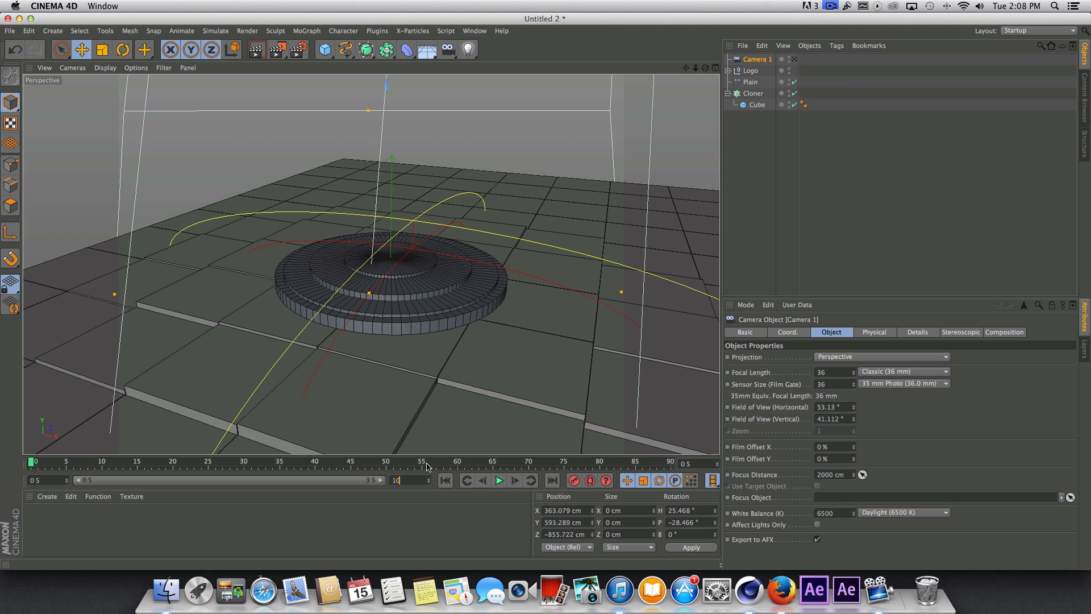
pyautogui.press('Return')
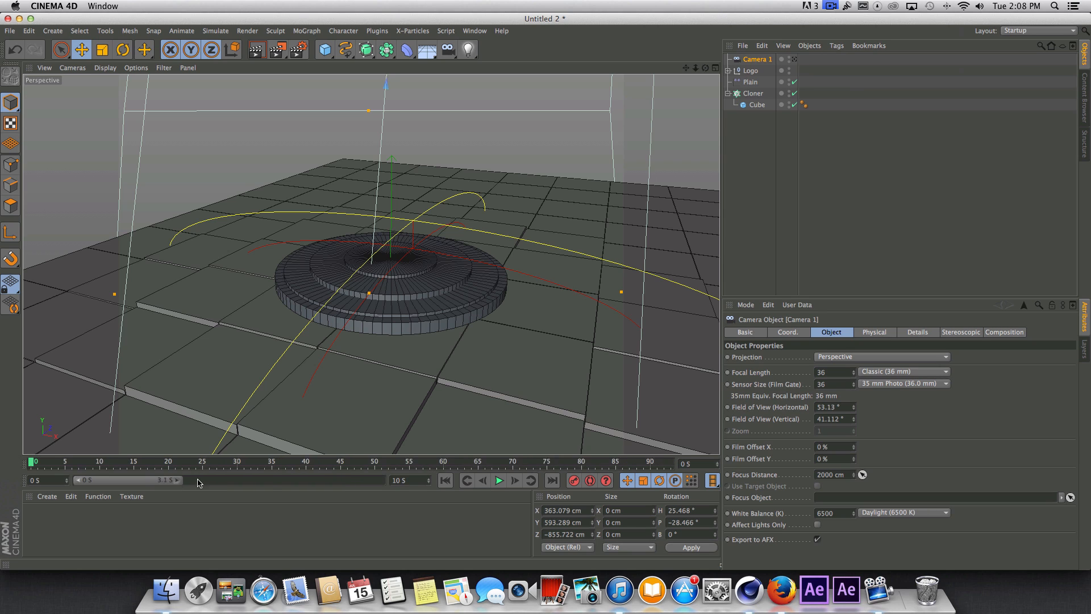
pyautogui.moveTo(171, 483); pyautogui.dragTo(420, 461)
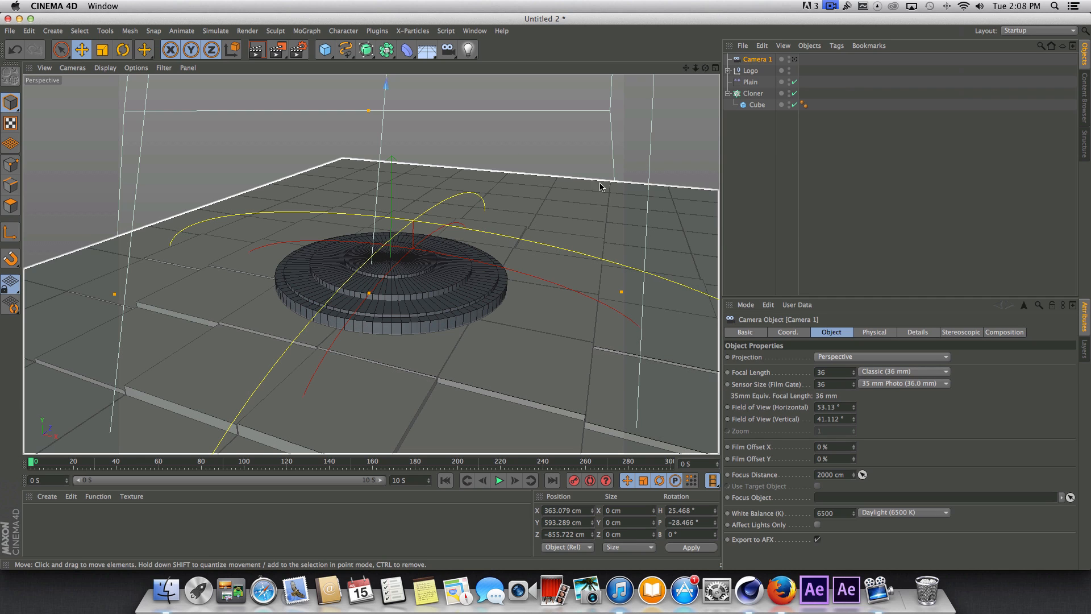
# Step: Switch to the Logo Reveal.c4d project and play its camera animation briefly
pyautogui.click(475, 31)
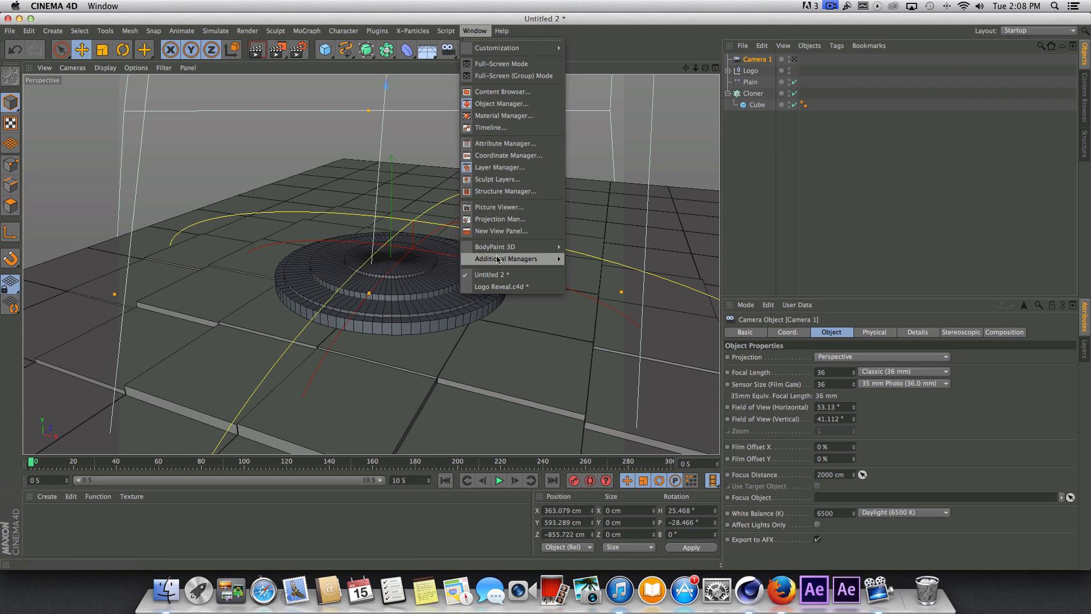
pyautogui.click(500, 286)
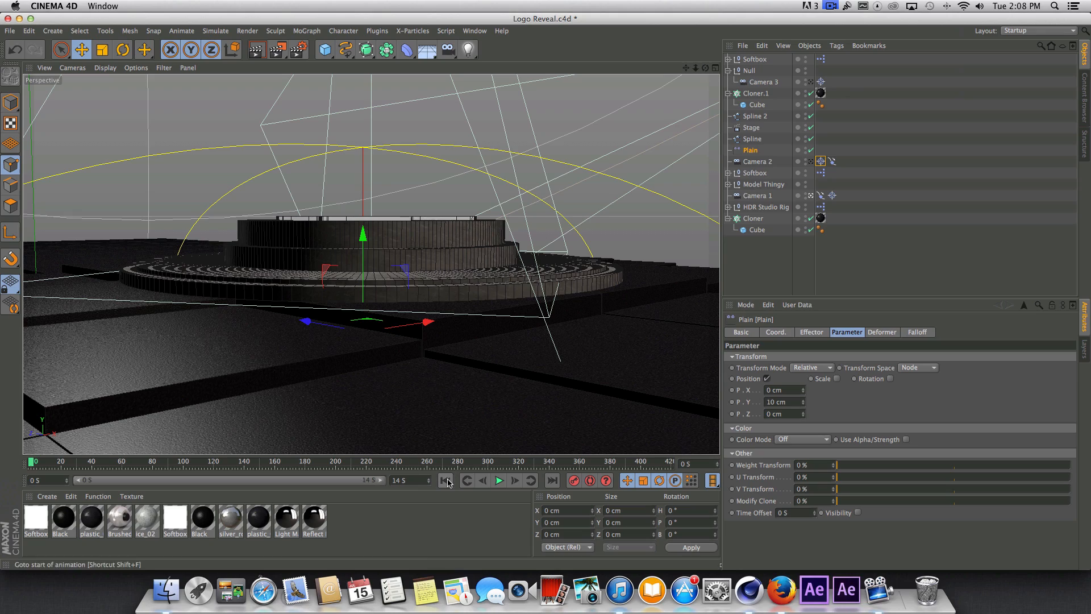
pyautogui.click(498, 482)
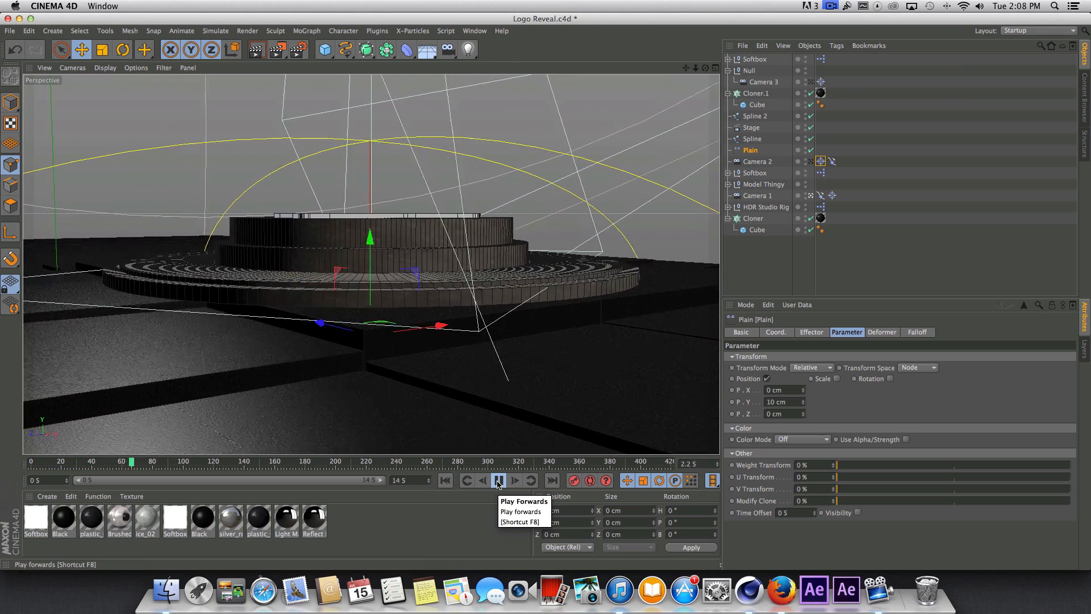
pyautogui.click(498, 481)
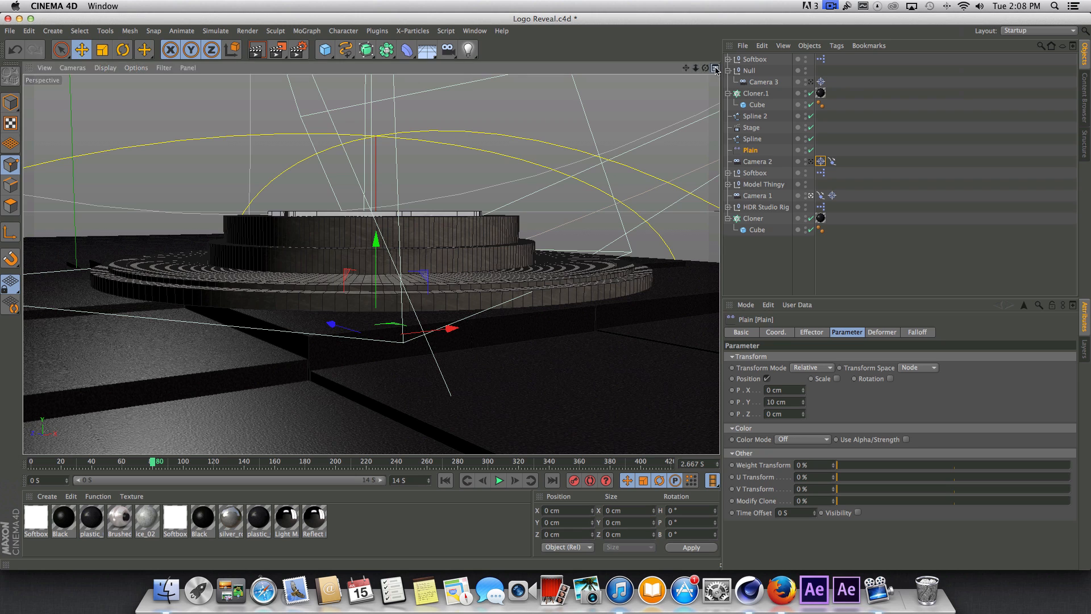
# Step: Show all four views, select the Spline camera path, and play the animation to examine how the cameras move along it
pyautogui.click(716, 68)
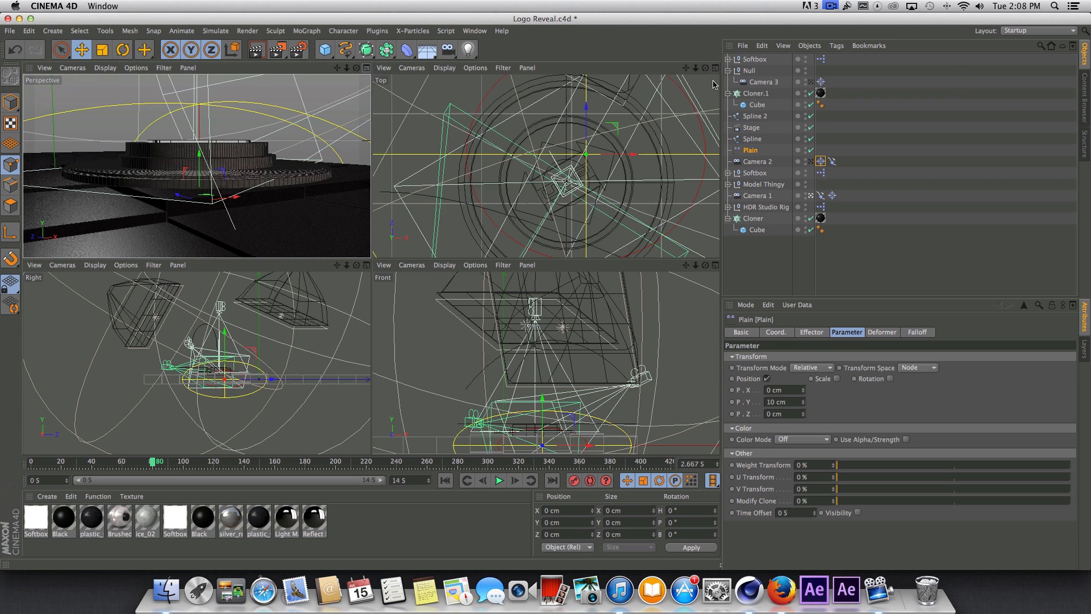
pyautogui.click(756, 139)
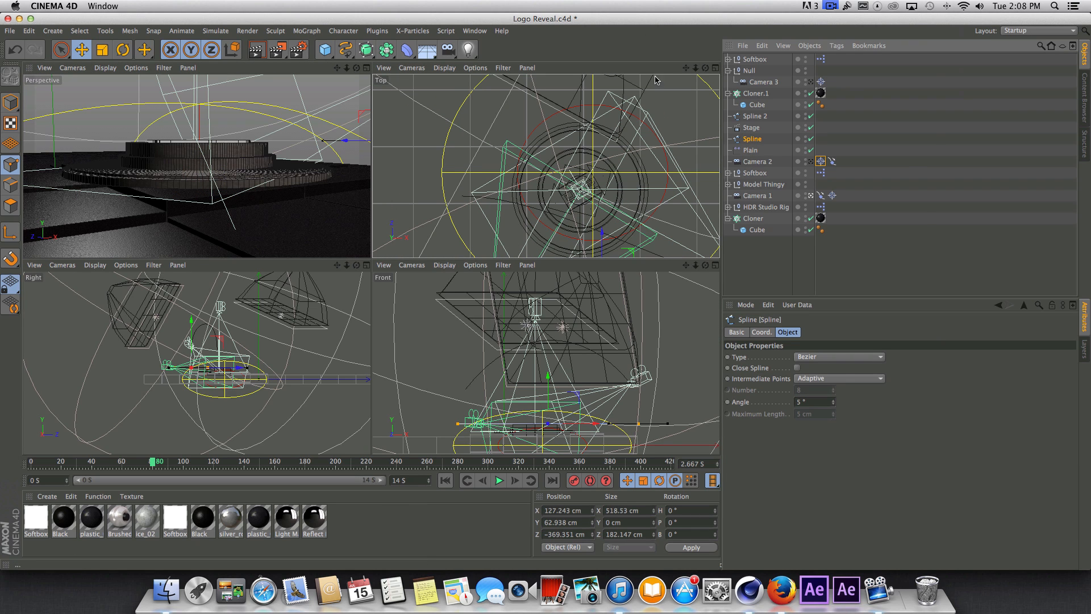
pyautogui.keyDown('alt'); pyautogui.moveTo(617, 250); pyautogui.dragTo(620, 186, button='middle'); pyautogui.keyUp('alt')
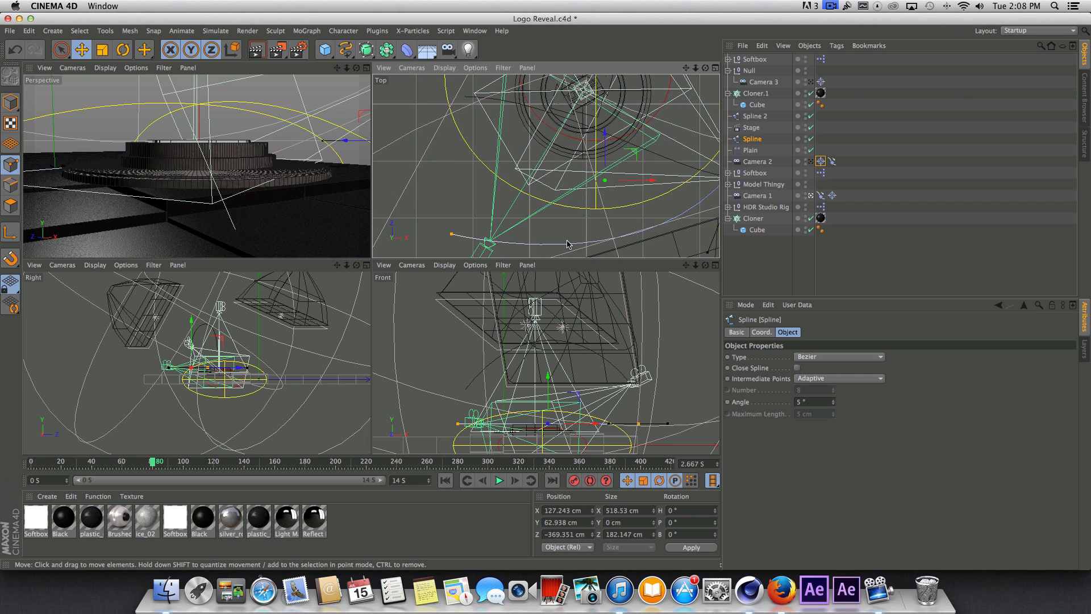
pyautogui.scroll(-3, 567, 244)
pyautogui.moveTo(686, 68); pyautogui.dragTo(669, 47)
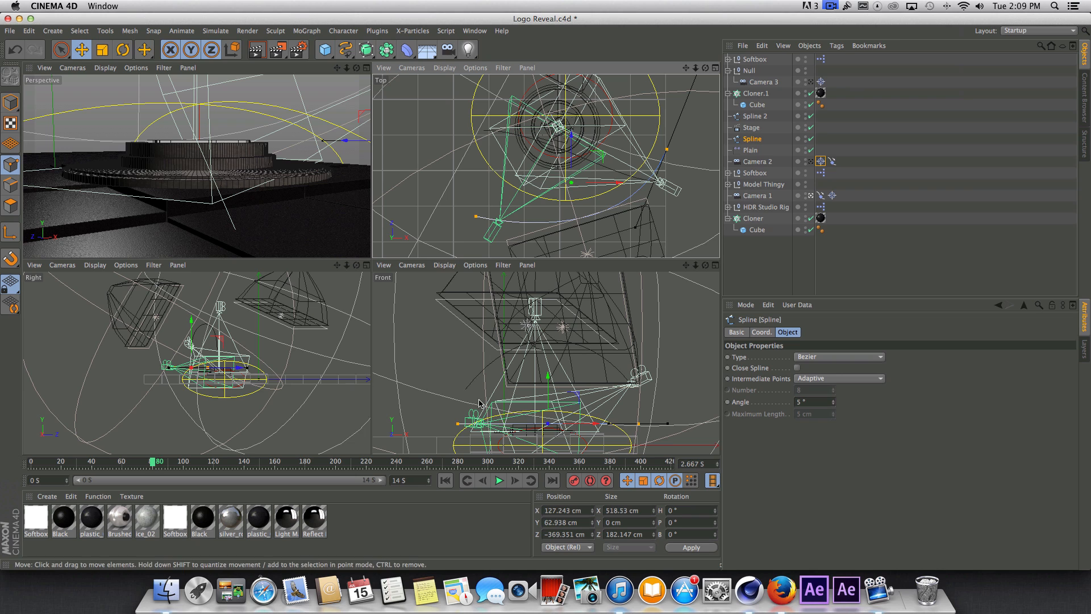
pyautogui.click(445, 480)
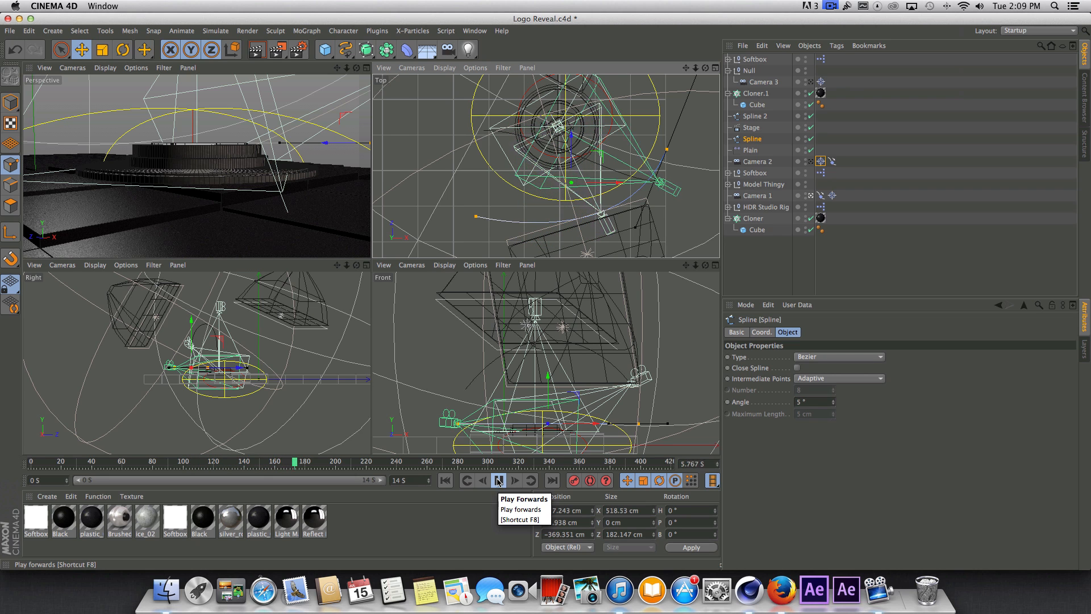
pyautogui.click(499, 480)
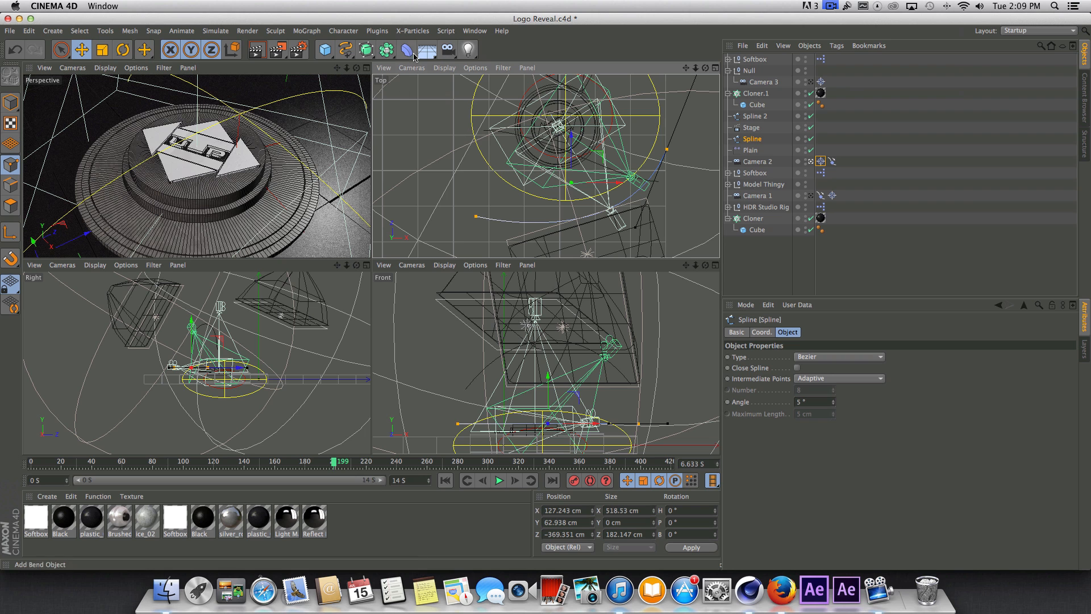
# Step: Return to the Untitled 2 project and show all four views, with space in front of the logo in the Top view
pyautogui.click(474, 31)
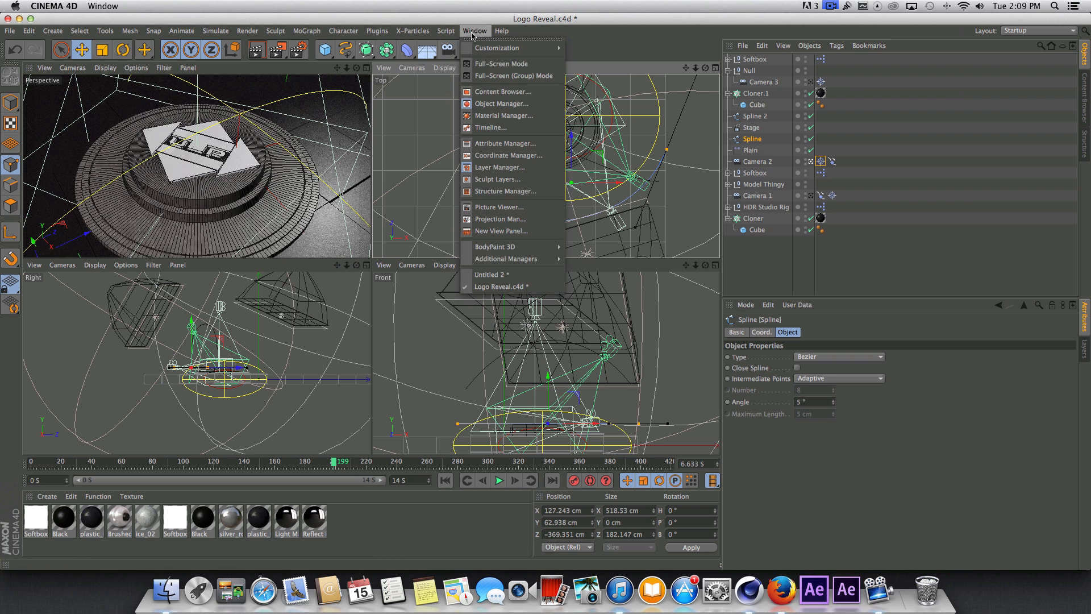
pyautogui.click(488, 274)
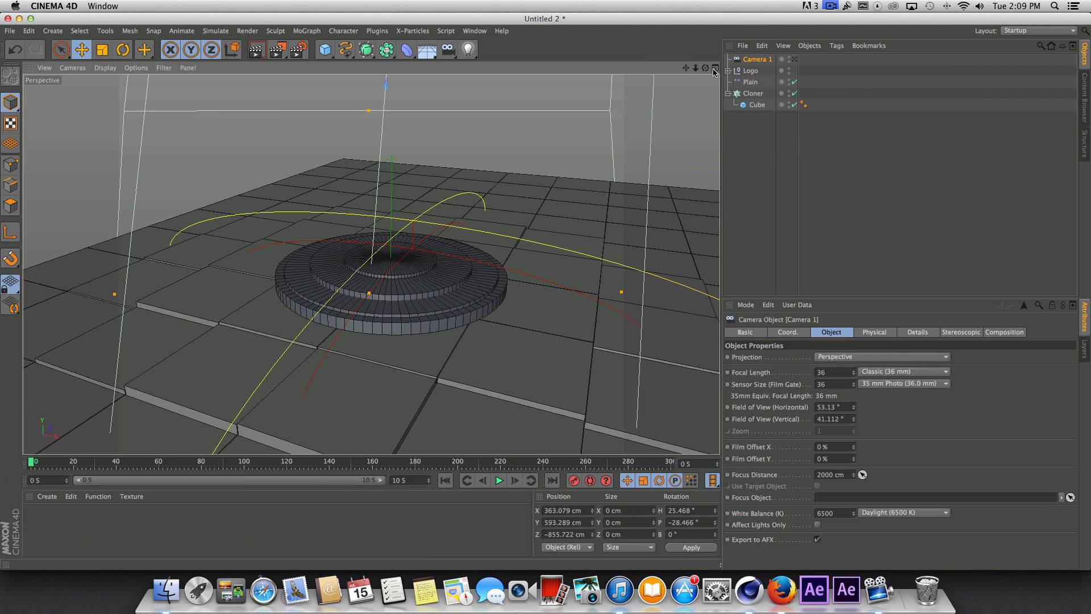
pyautogui.middleClick(478, 178)
pyautogui.scroll(-2, 525, 227)
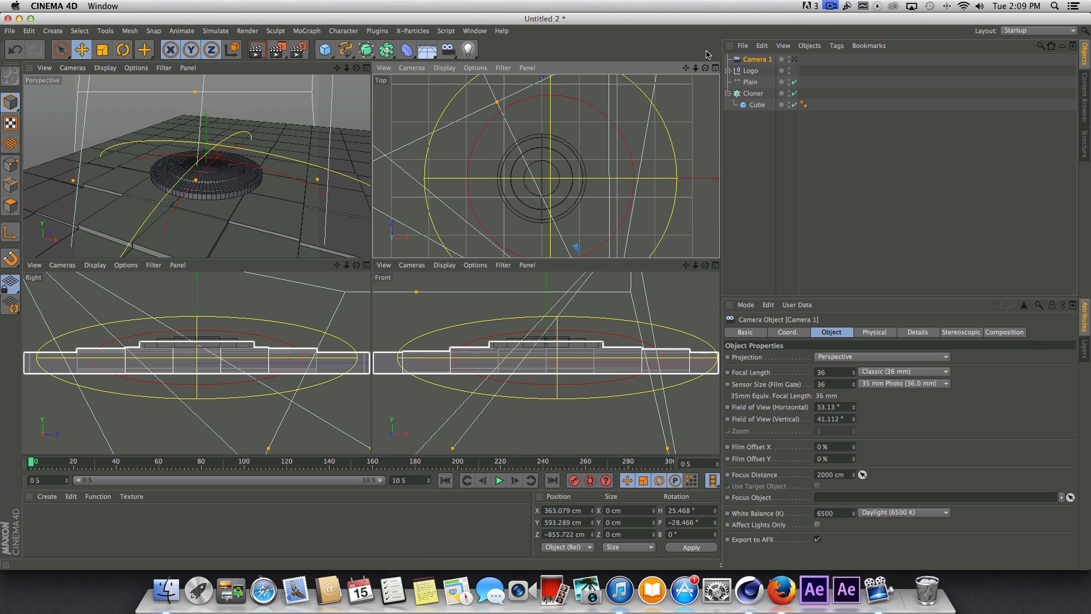
pyautogui.moveTo(686, 67); pyautogui.dragTo(673, 4)
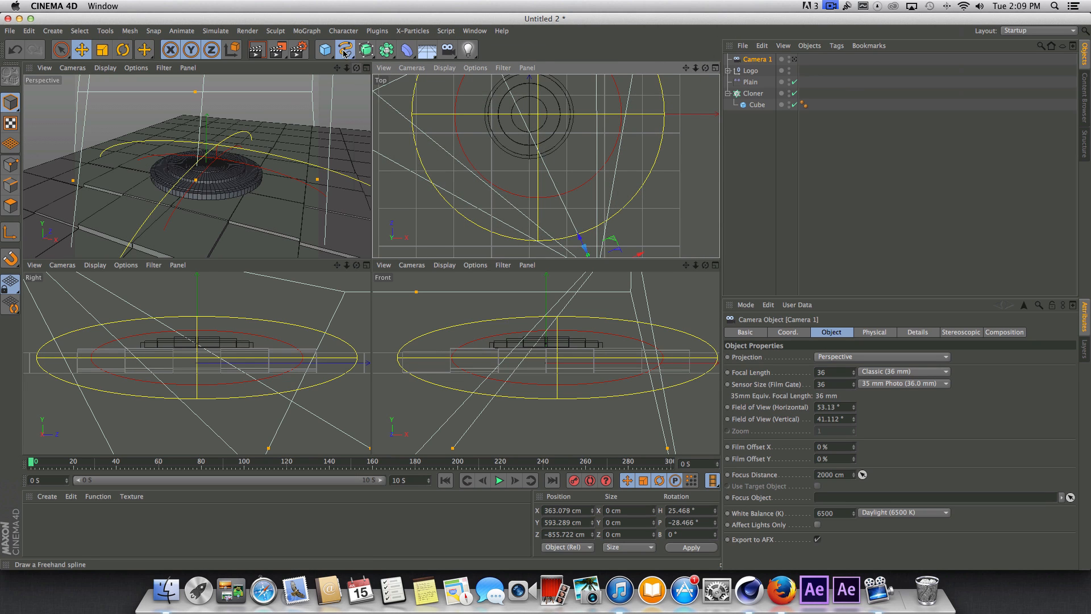
# Step: Draw a curved two-point Bezier spline in the Top view from about X -450, Z -304 cm to X 567, Z -155 cm
pyautogui.click(345, 50)
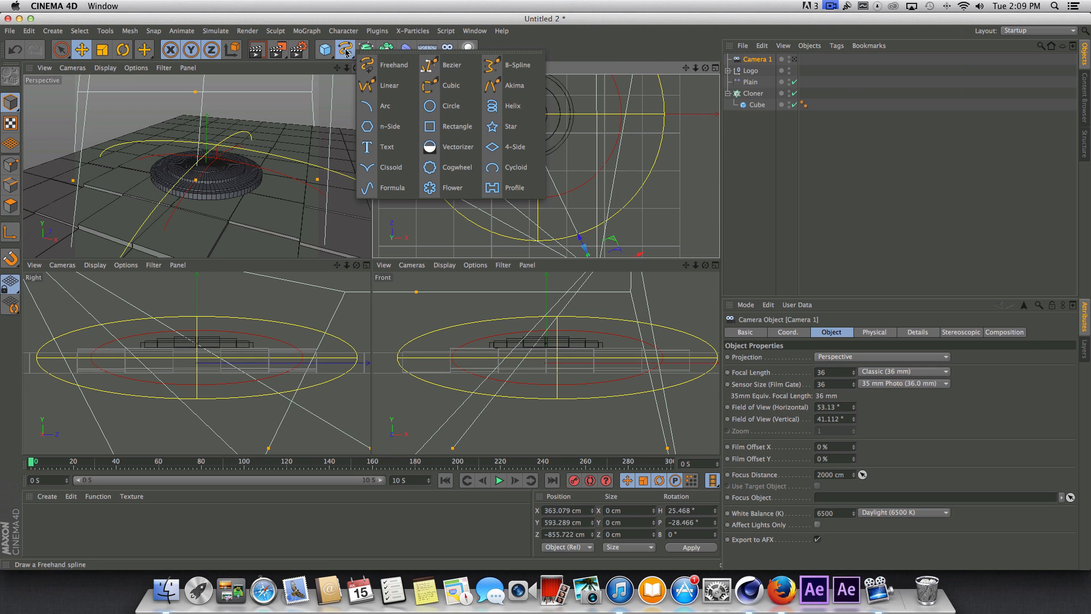
pyautogui.click(443, 68)
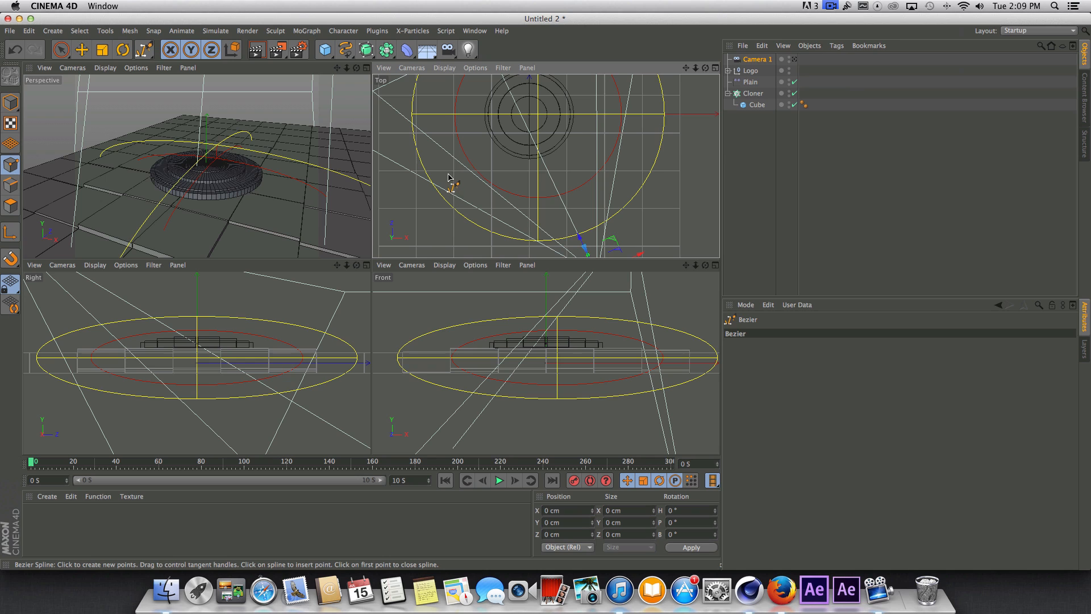
pyautogui.moveTo(445, 171); pyautogui.dragTo(489, 203)
pyautogui.moveTo(635, 145); pyautogui.dragTo(686, 72)
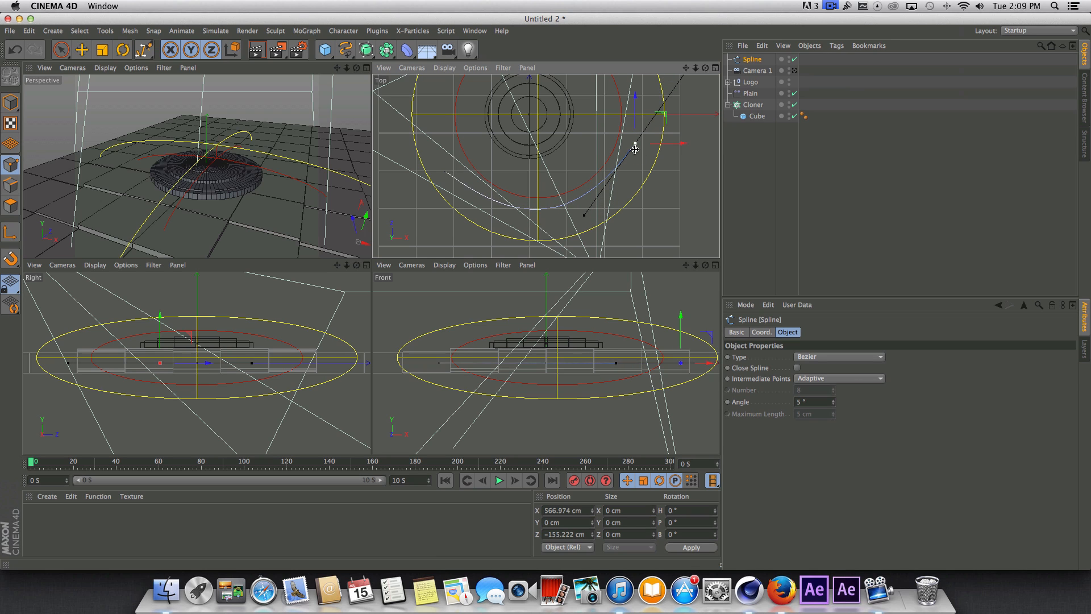
# Step: Move both spline end points slightly inward along X with Live Selection, placing the start point at about X -405 cm
pyautogui.moveTo(61, 49); pyautogui.dragTo(82, 65)
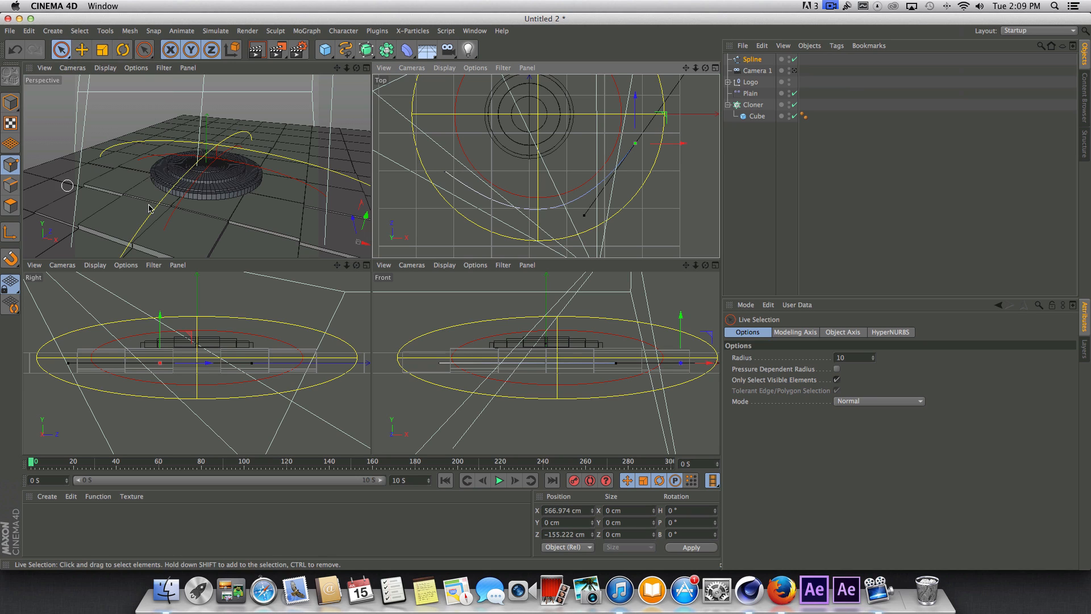
pyautogui.click(7, 170)
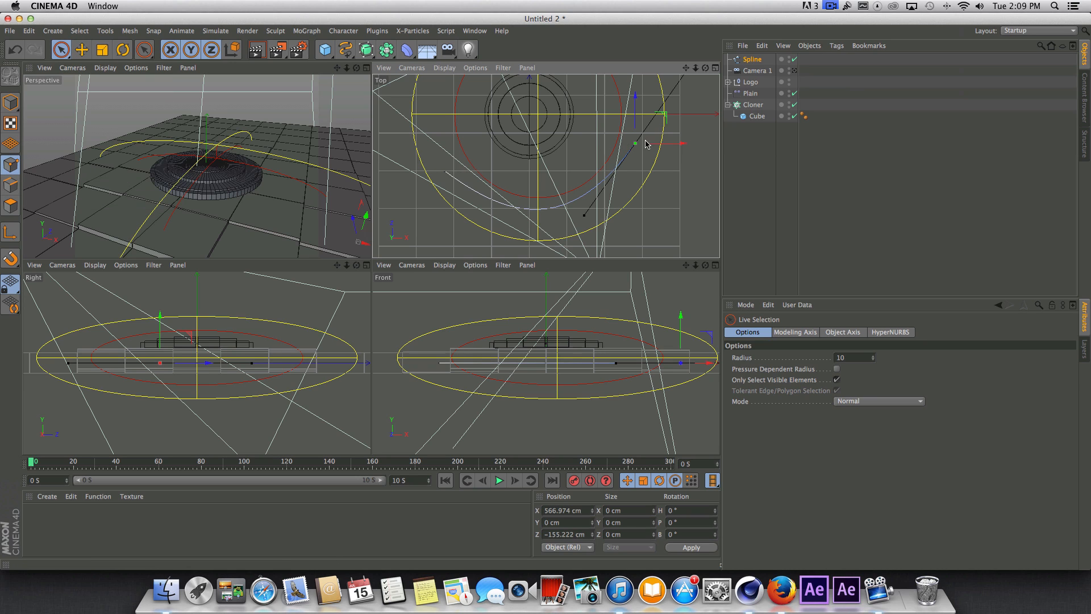
pyautogui.moveTo(676, 147); pyautogui.dragTo(670, 146)
pyautogui.click(445, 171)
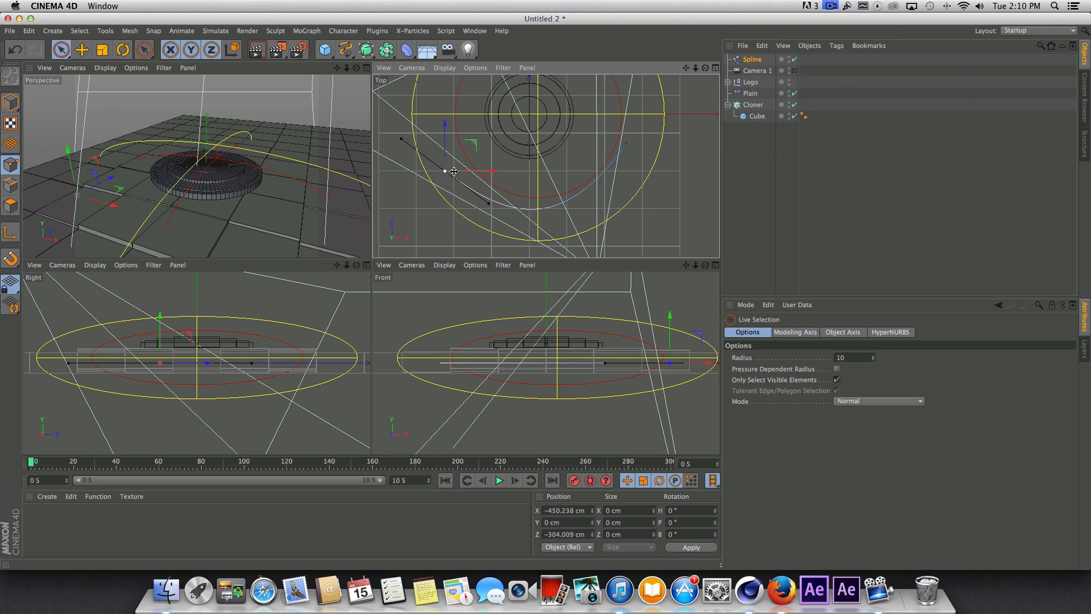
pyautogui.moveTo(477, 173); pyautogui.dragTo(486, 174)
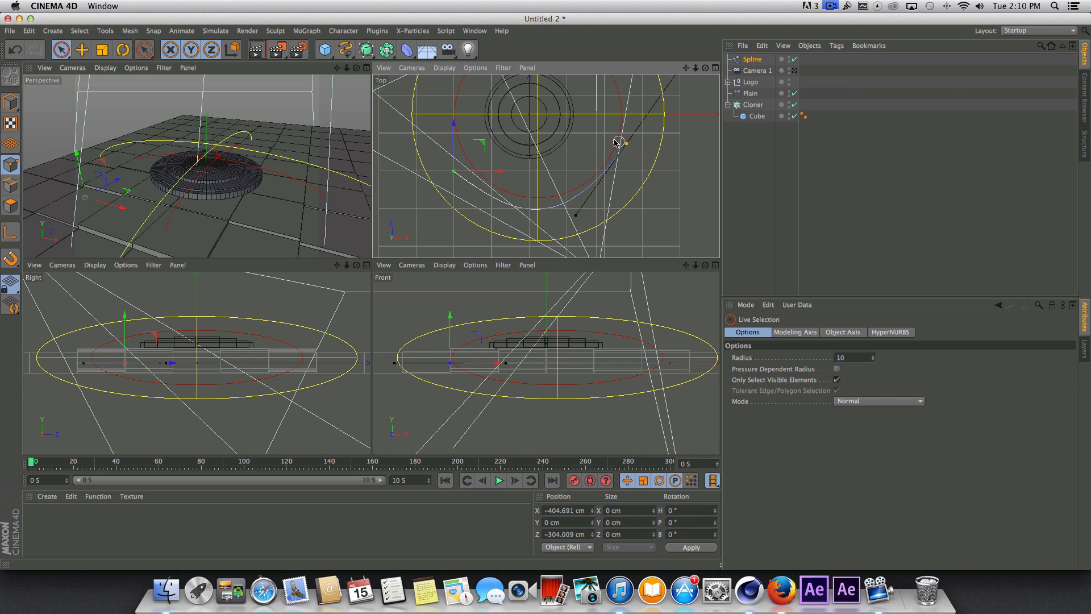
# Step: Add an Align to Spline tag to Camera 1 and assign the Spline object as its spline path
pyautogui.click(646, 214)
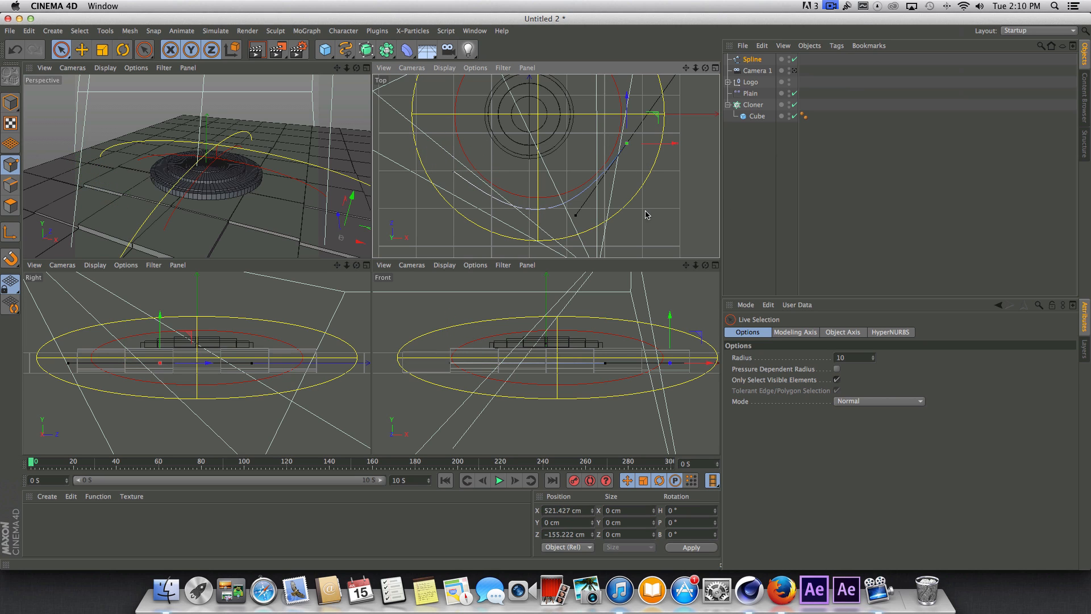
pyautogui.click(367, 68)
pyautogui.click(755, 71)
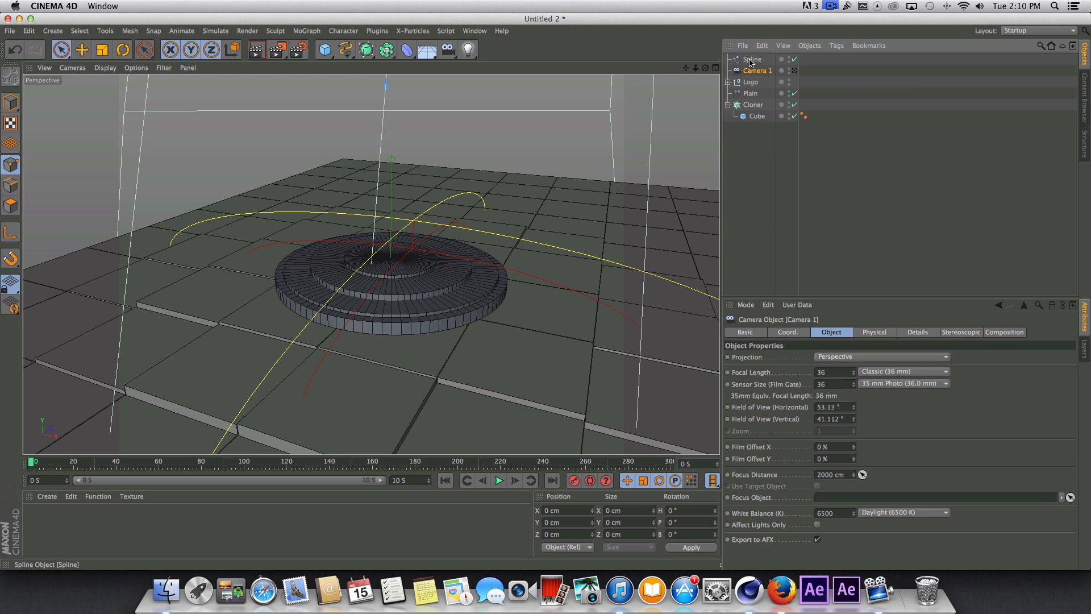
pyautogui.click(753, 61)
pyautogui.click(749, 72)
pyautogui.rightClick(757, 72)
pyautogui.moveTo(790, 78)
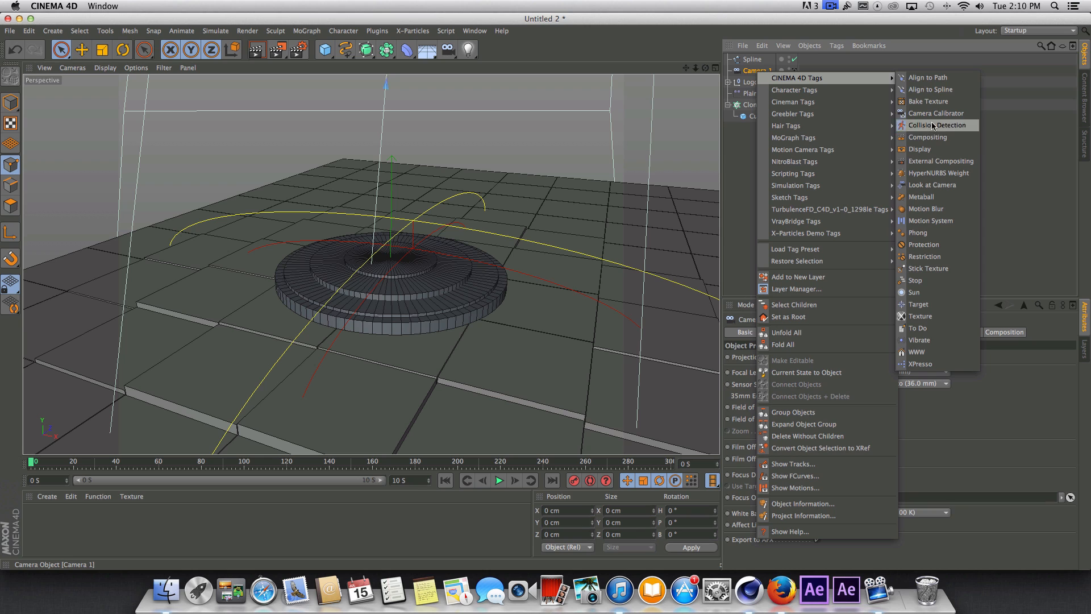
pyautogui.click(933, 90)
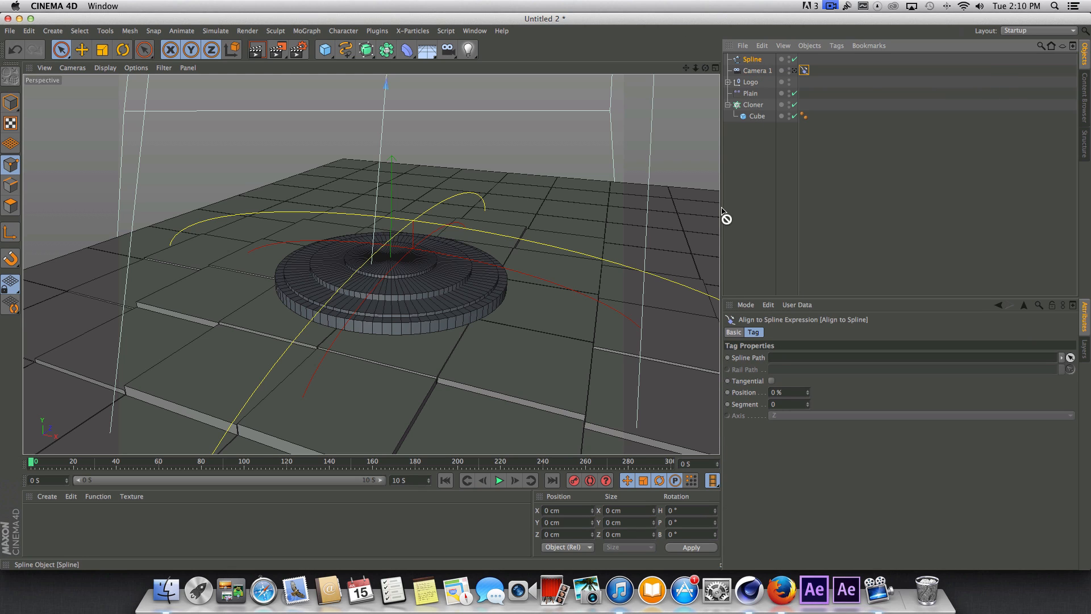
pyautogui.moveTo(726, 217); pyautogui.dragTo(773, 358)
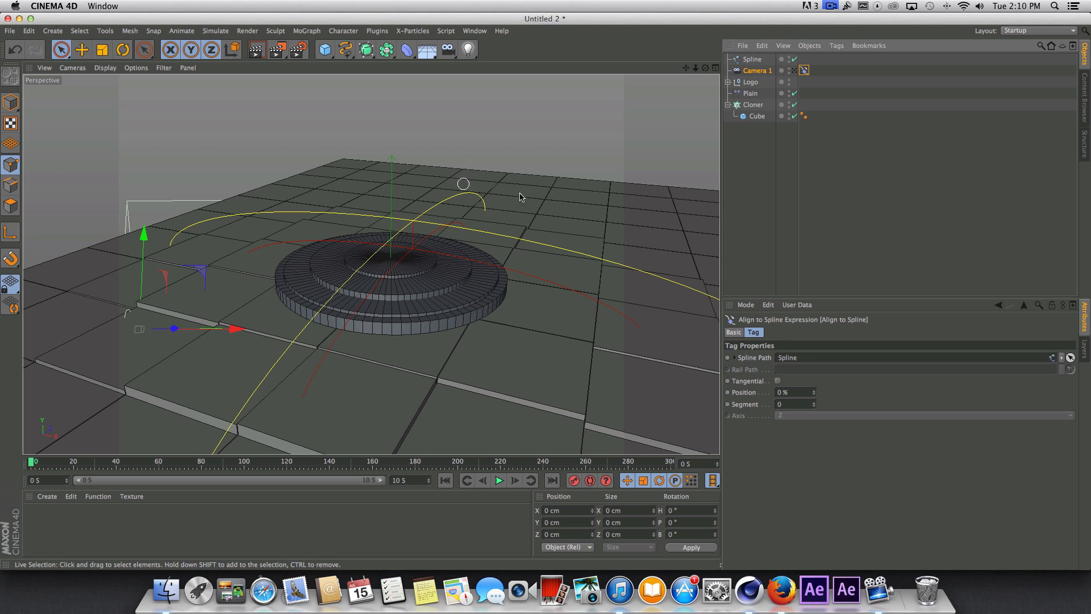
# Step: Look through Camera 1 and raise both spline points above the logo to about Y 160 cm in the Front view
pyautogui.click(794, 70)
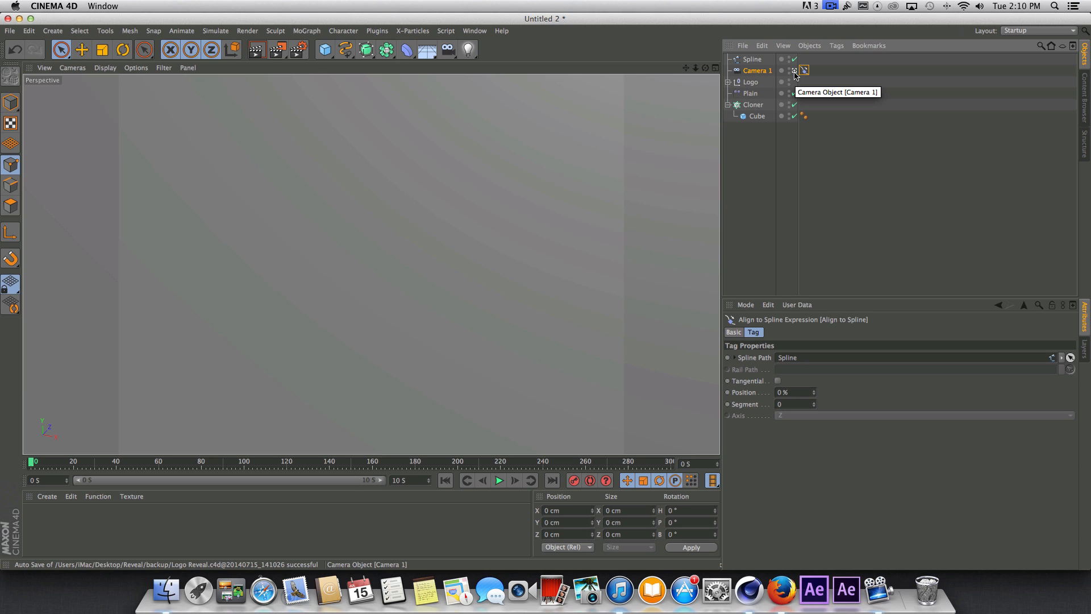
pyautogui.click(715, 67)
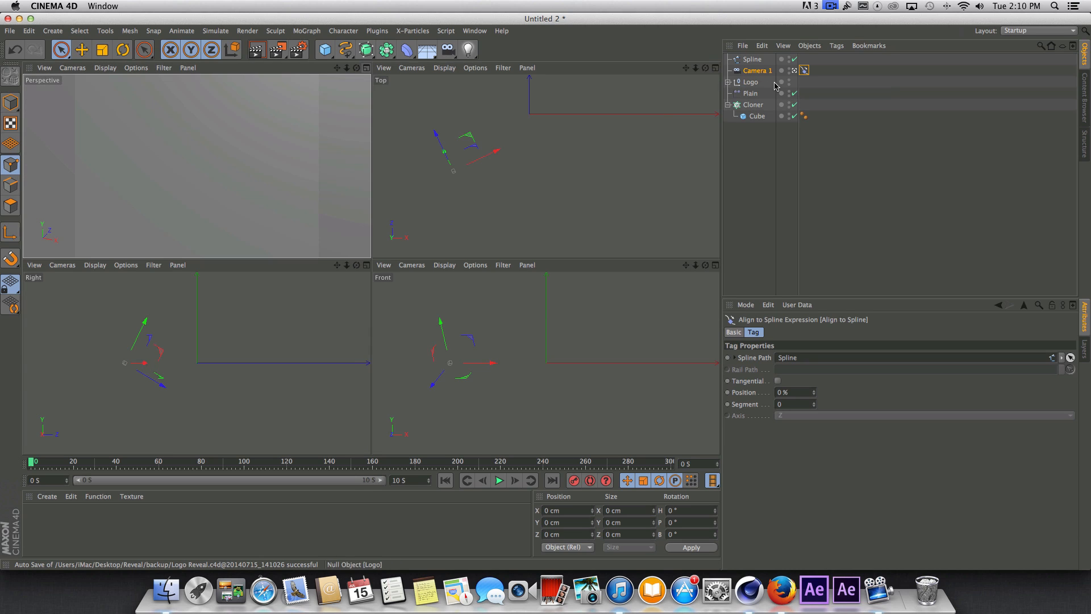
pyautogui.click(753, 59)
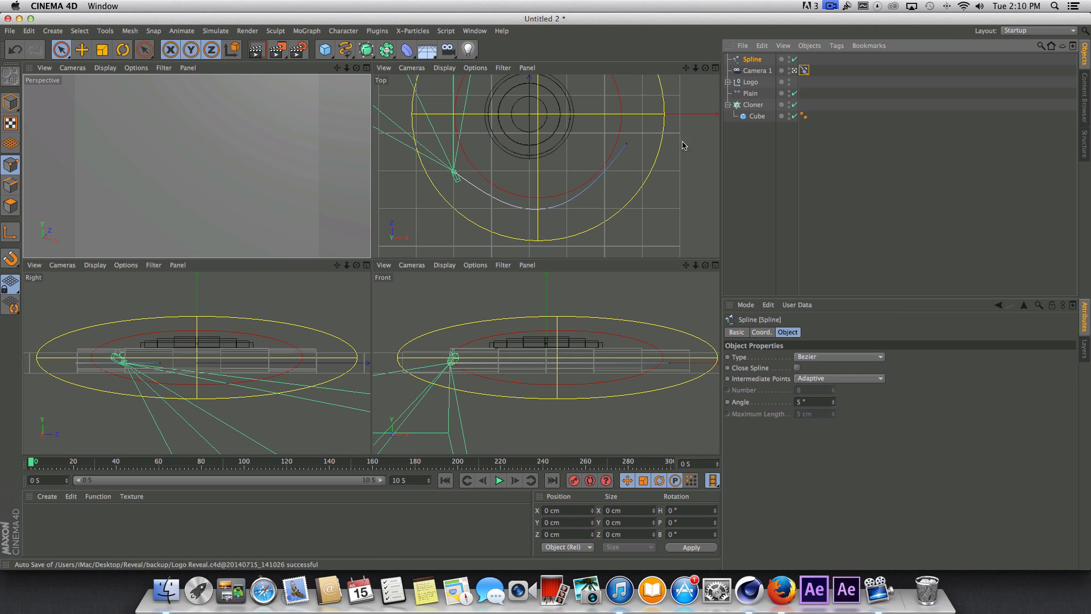
pyautogui.click(673, 363)
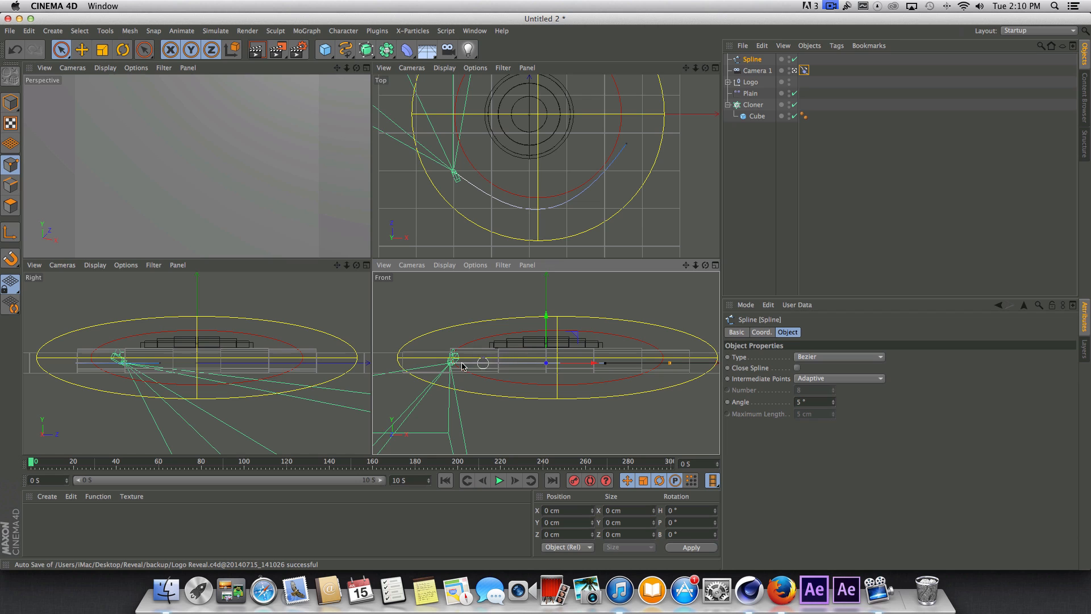
pyautogui.moveTo(451, 363); pyautogui.dragTo(506, 363)
pyautogui.moveTo(559, 320); pyautogui.dragTo(576, 279)
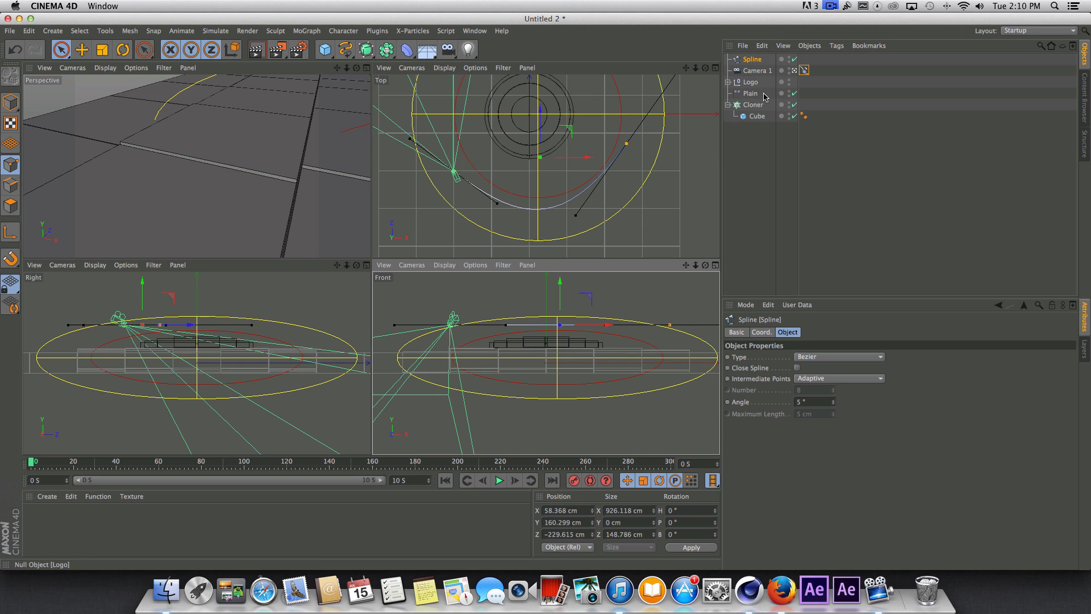
# Step: Add a Target tag to Camera 1 with Logo as the target object, and check the framing in the enlarged Perspective view
pyautogui.rightClick(756, 73)
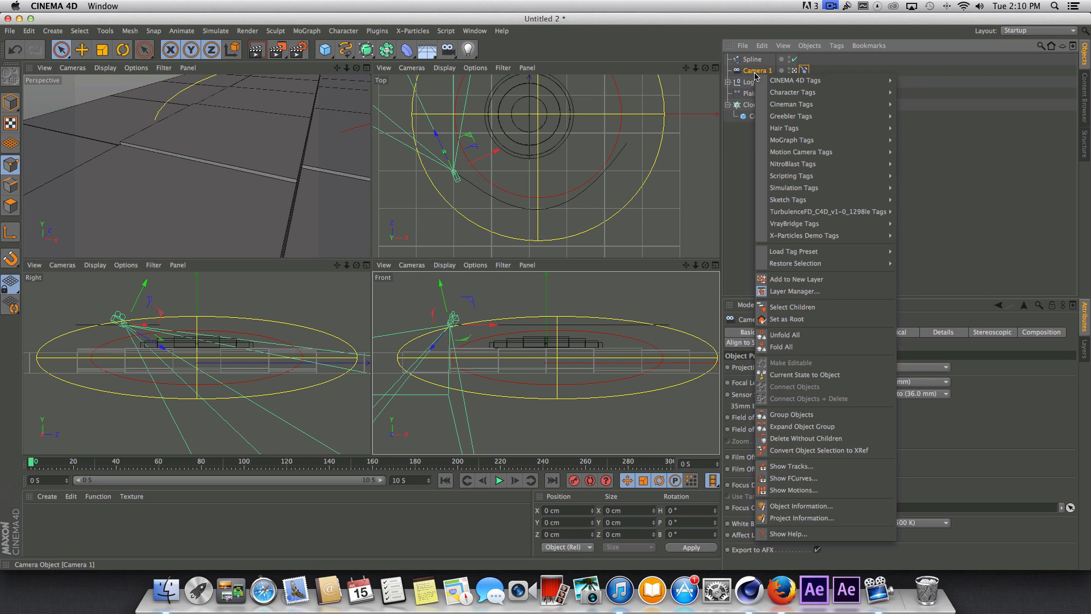
pyautogui.moveTo(791, 83)
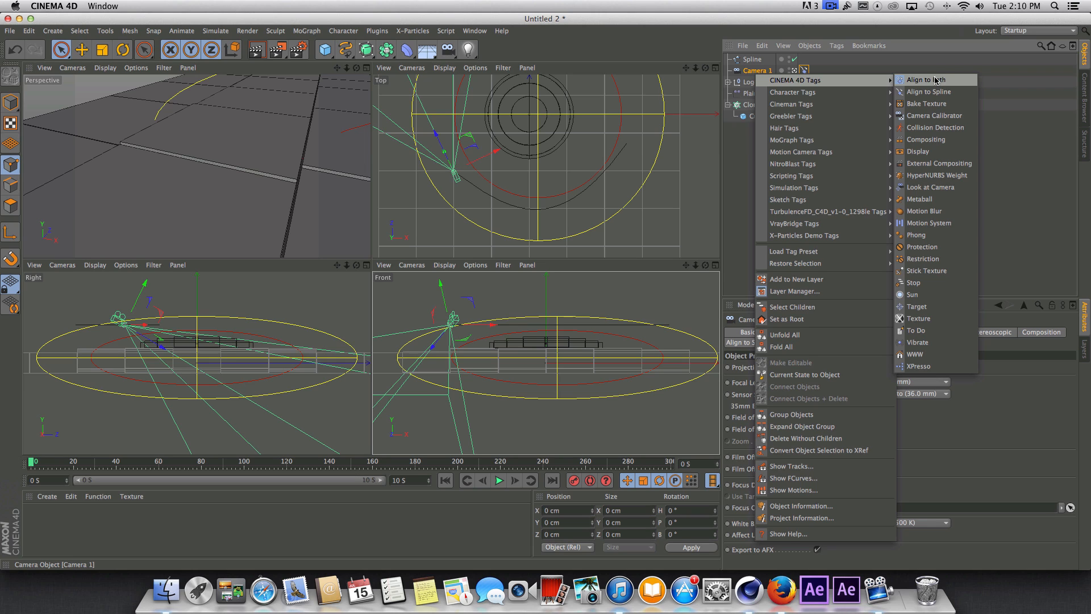
pyautogui.click(916, 307)
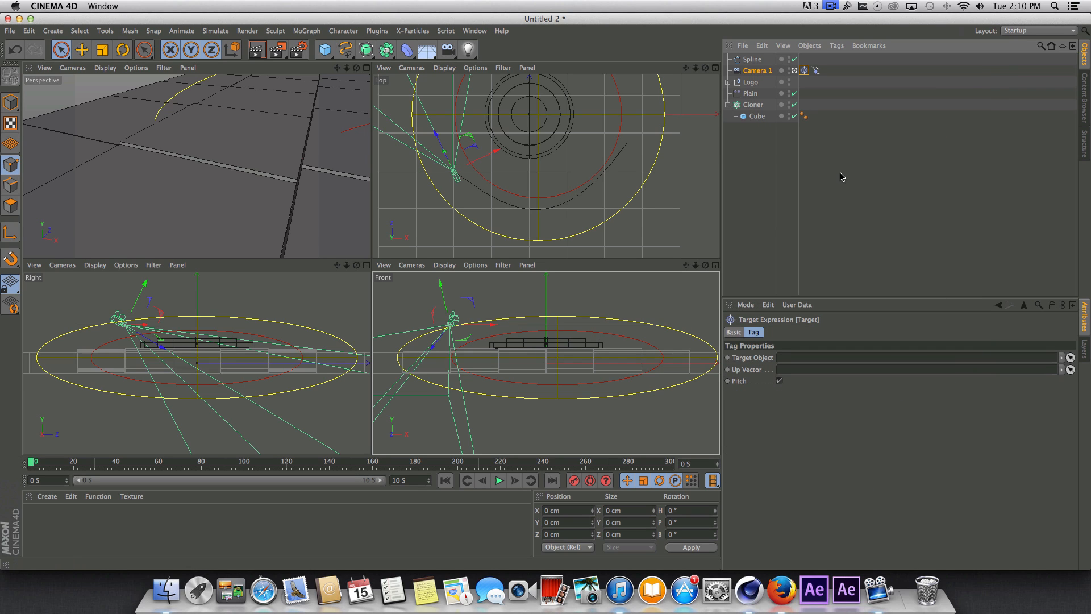
pyautogui.moveTo(755, 96); pyautogui.dragTo(816, 358)
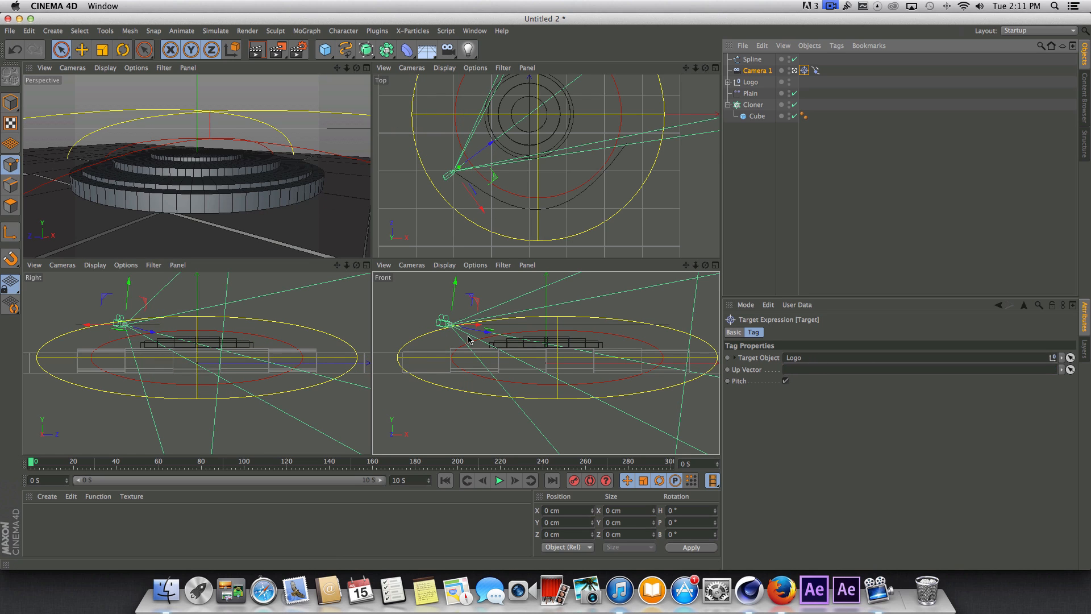
pyautogui.middleClick(355, 169)
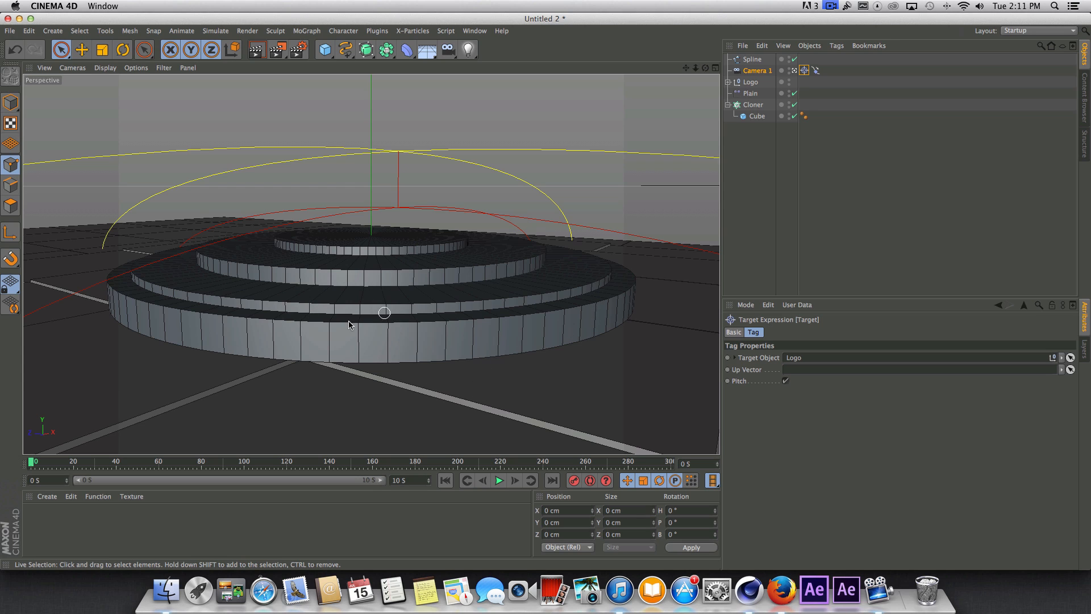
pyautogui.click(716, 68)
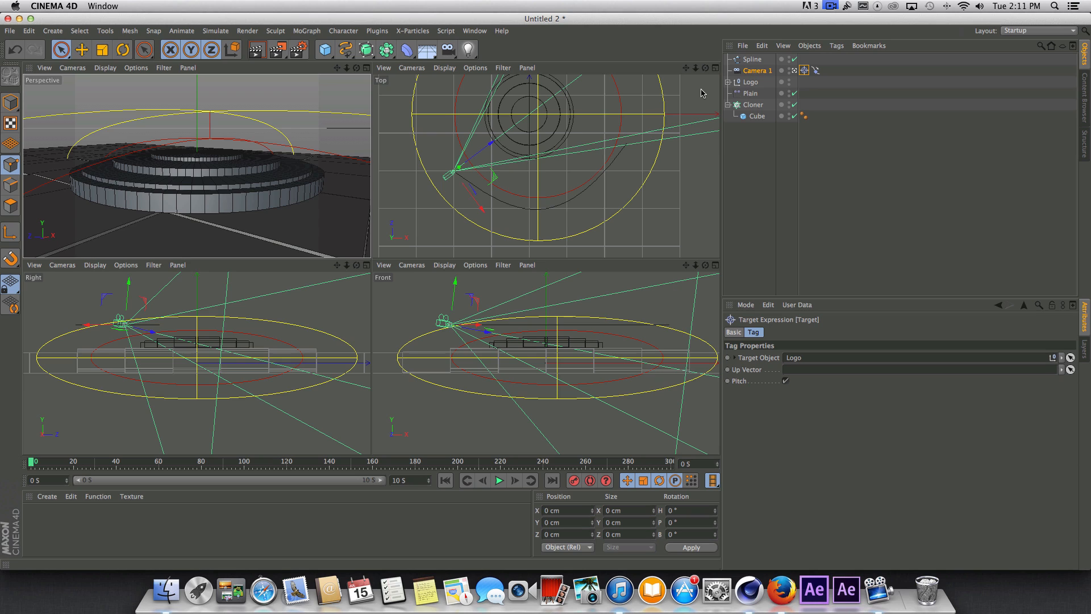
# Step: Keyframe Camera 1's Align to Spline position at 0% on frame 0 and 100% on frame 100, and play the move
pyautogui.click(818, 70)
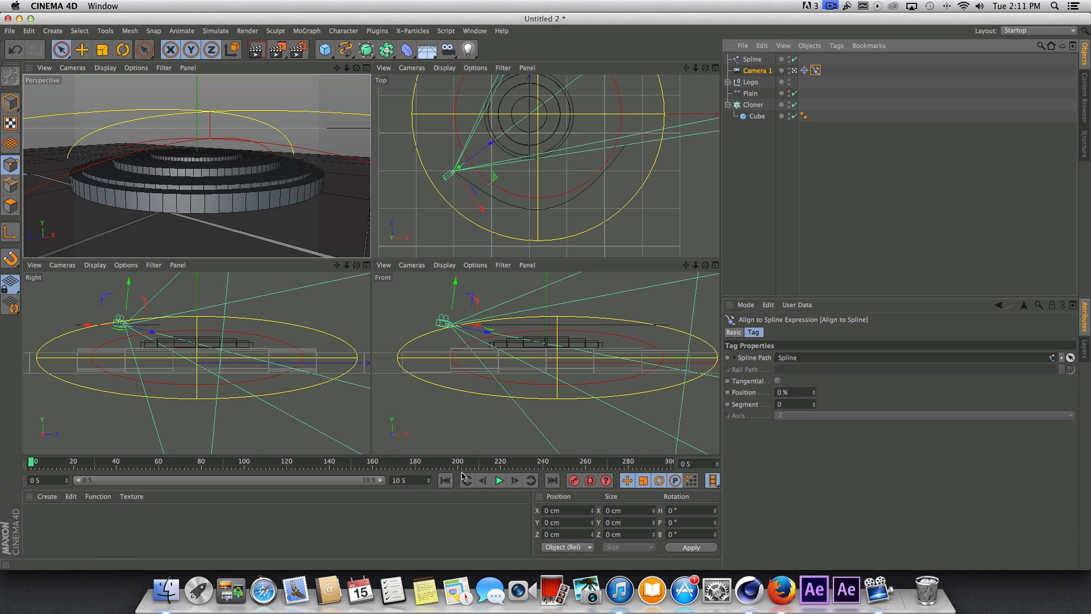
pyautogui.click(728, 392)
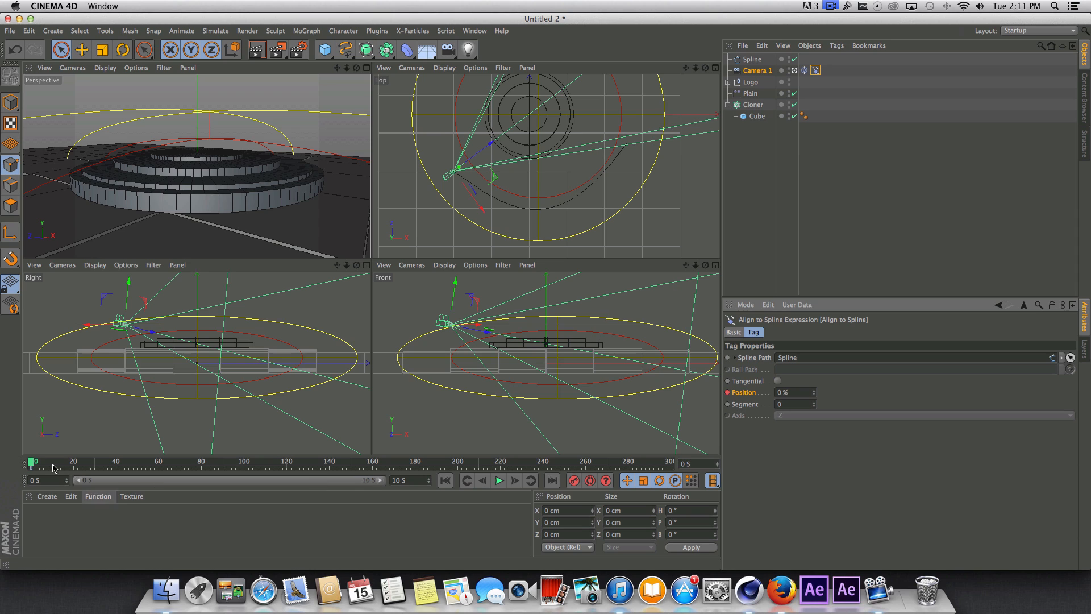
pyautogui.moveTo(32, 462); pyautogui.dragTo(243, 465)
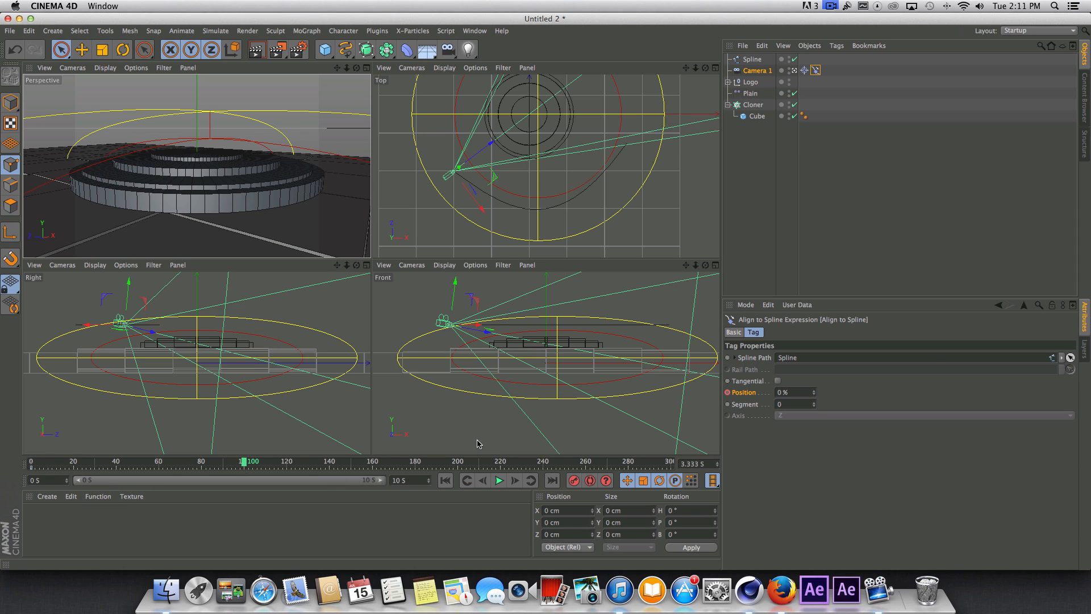
pyautogui.moveTo(814, 392); pyautogui.dragTo(939, 392)
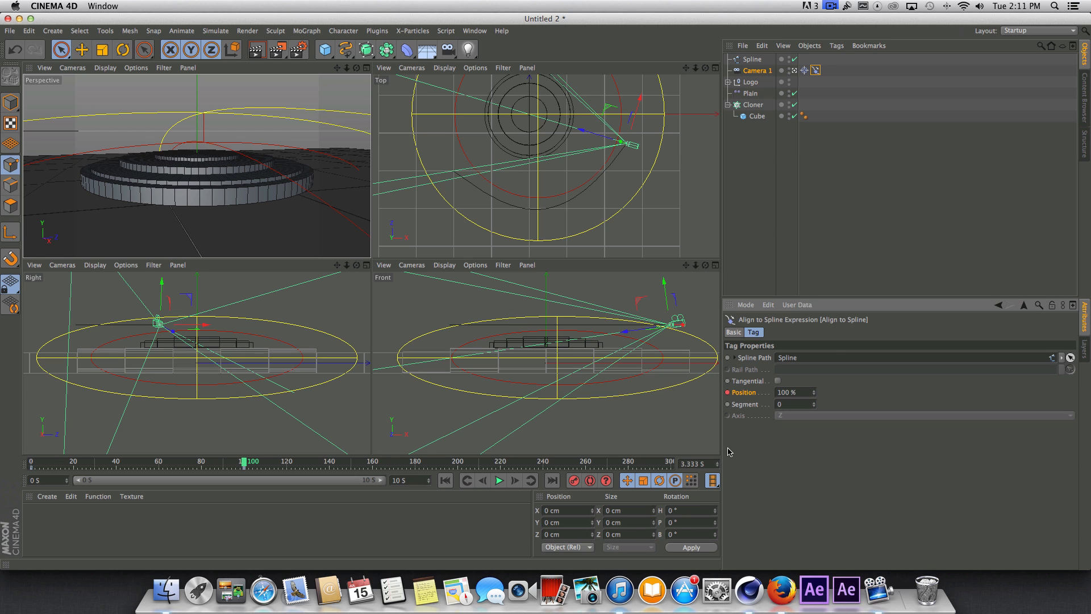
pyautogui.moveTo(241, 464); pyautogui.dragTo(31, 461)
pyautogui.click(498, 481)
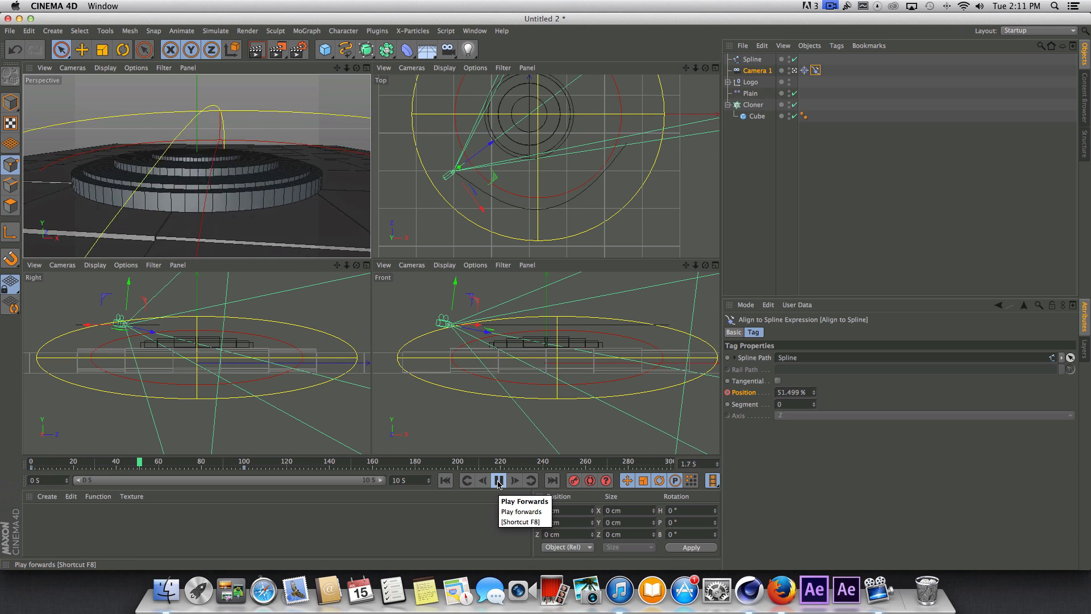
pyautogui.click(498, 480)
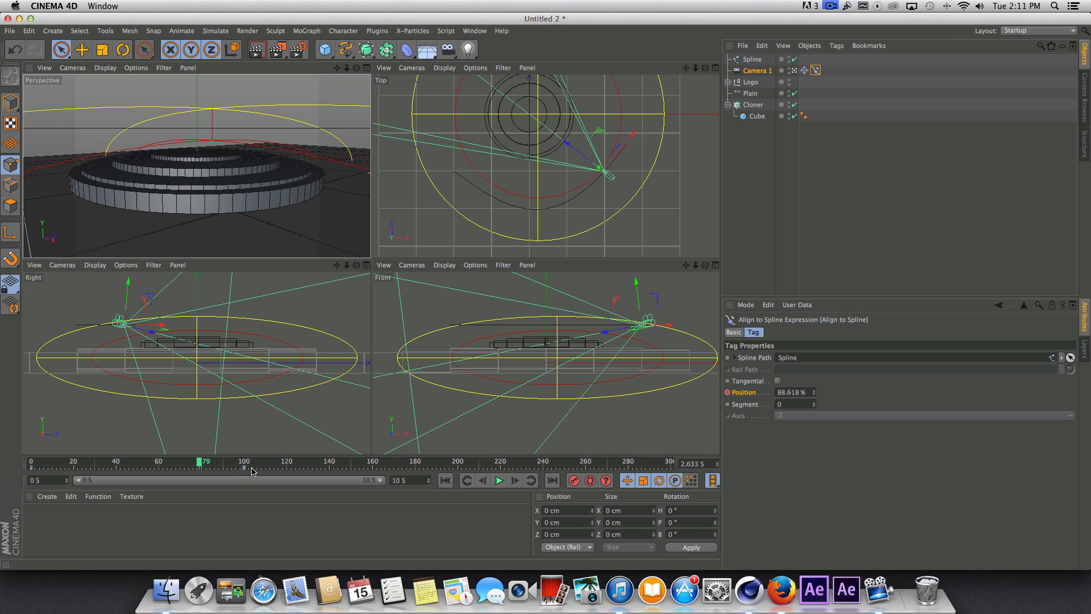
# Step: Slow the camera move by shifting its 100% position key to frame 140, and play it from the start
pyautogui.click(244, 468)
pyautogui.moveTo(247, 471); pyautogui.dragTo(333, 473)
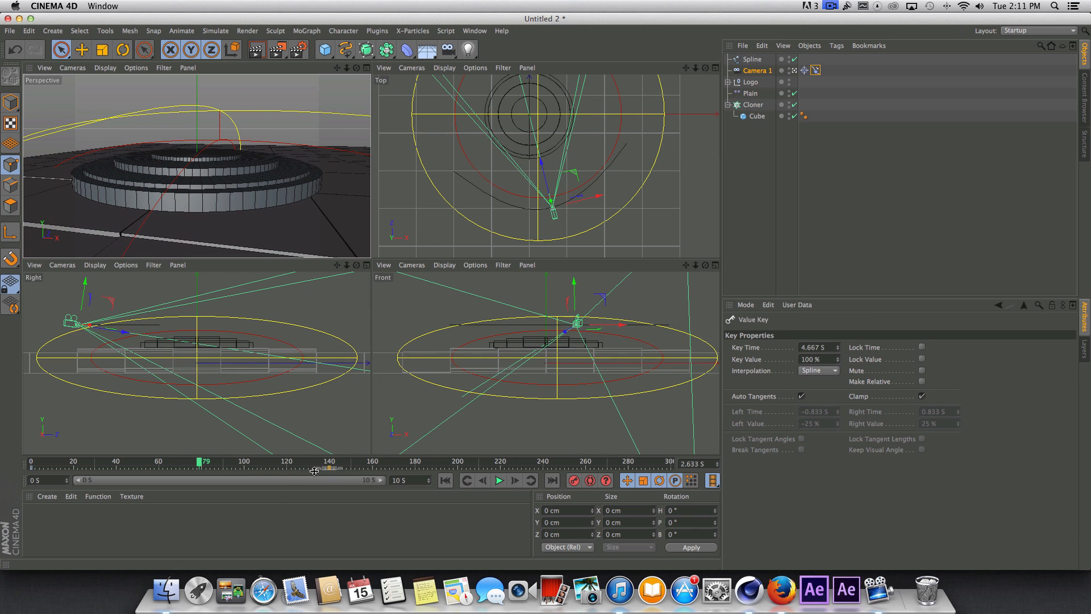
pyautogui.click(445, 481)
pyautogui.click(499, 481)
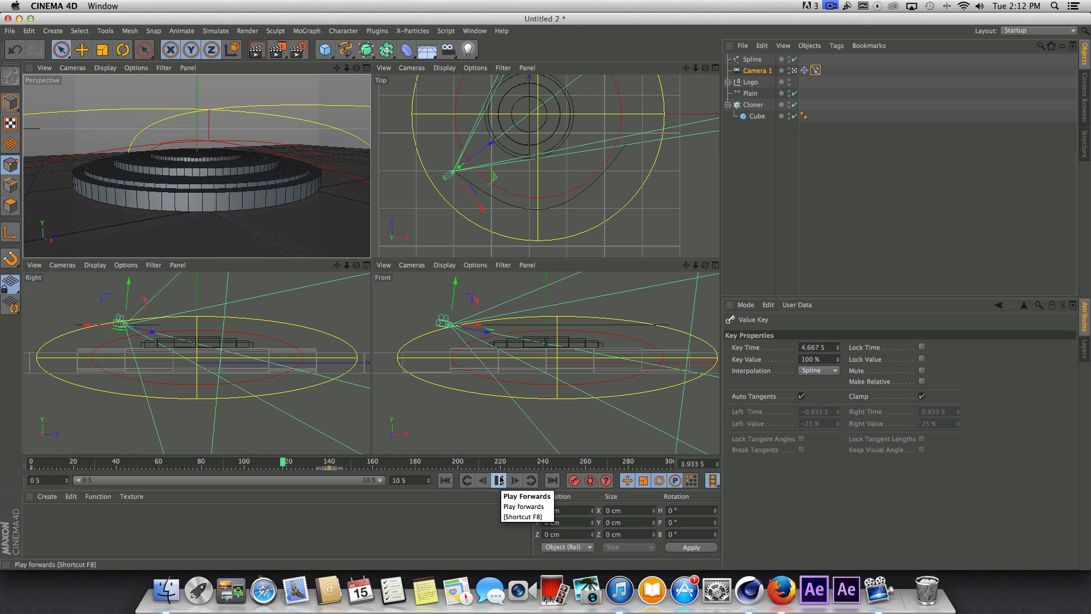
pyautogui.click(499, 481)
pyautogui.click(445, 480)
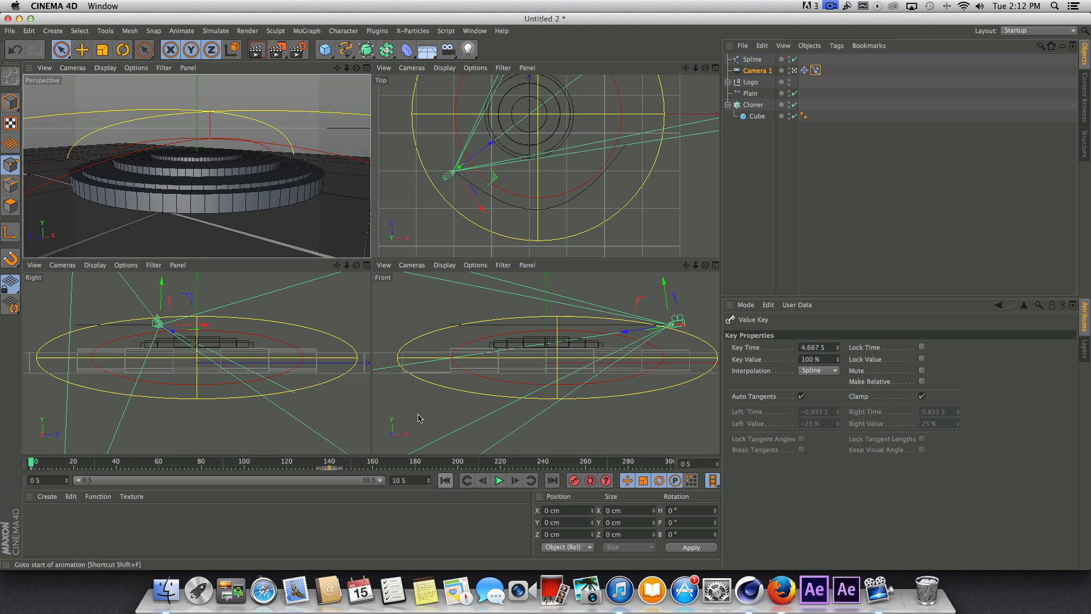
# Step: Play the camera move in the enlarged Perspective view to examine the shot, and return to frame 0
pyautogui.click(367, 69)
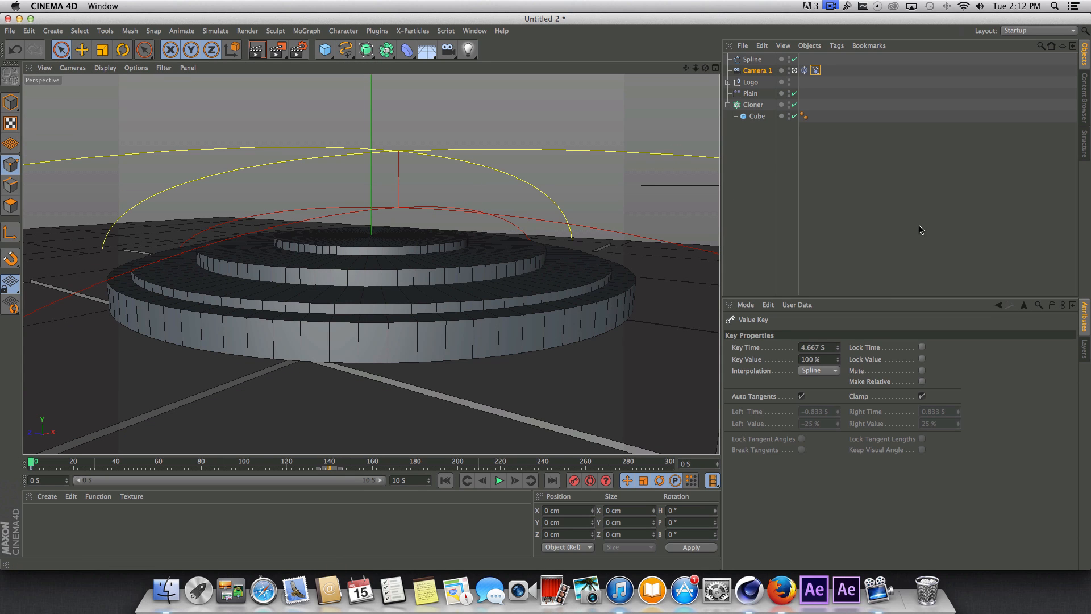
pyautogui.click(499, 481)
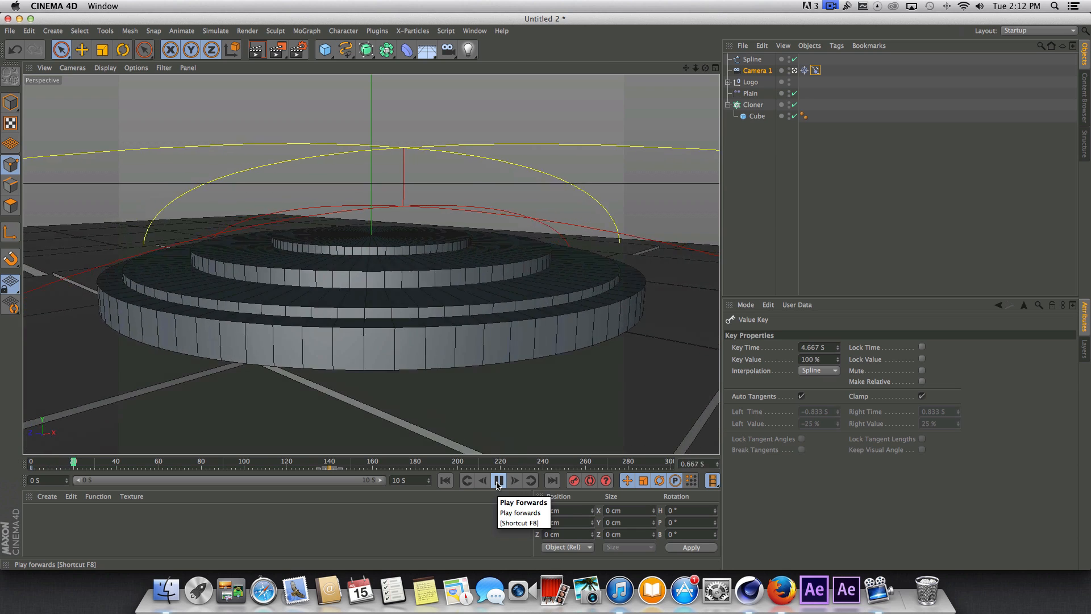
pyautogui.click(499, 481)
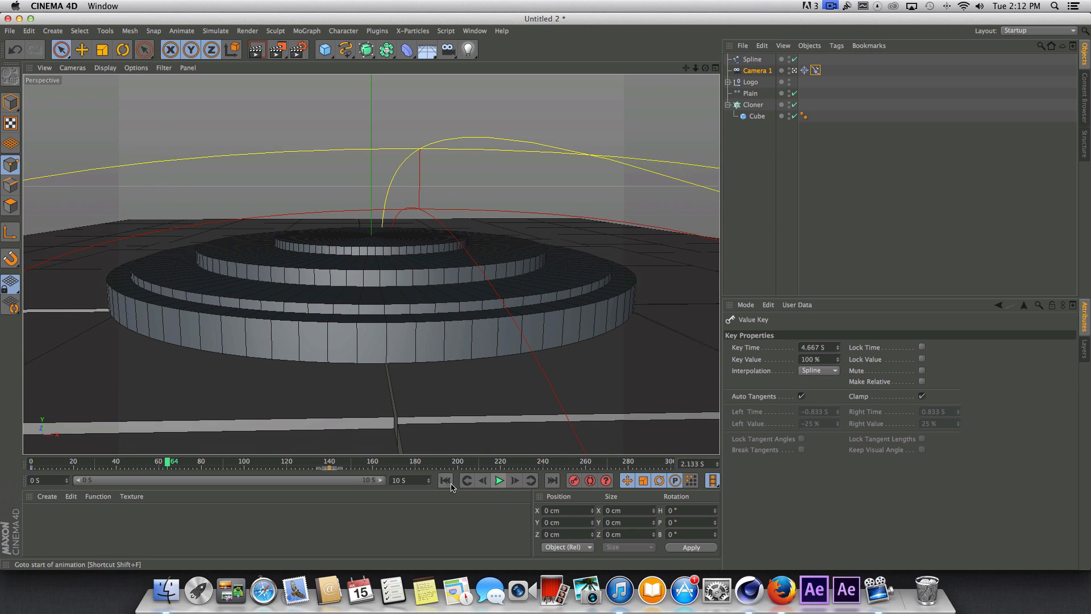
pyautogui.click(445, 481)
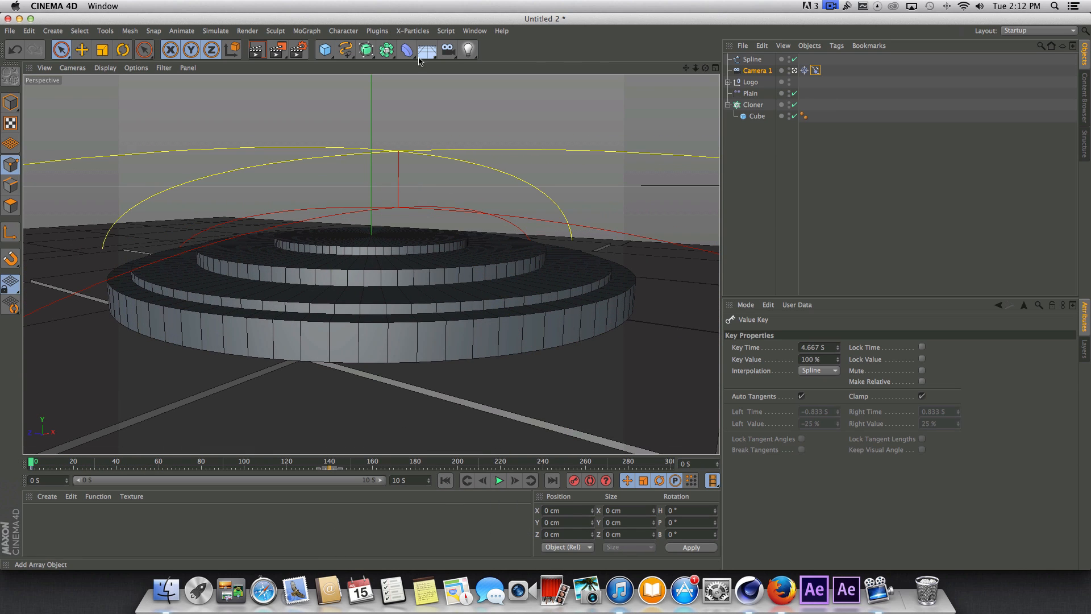
# Step: Add a Stage object and a second camera named Camera 2 to the scene
pyautogui.moveTo(427, 51); pyautogui.dragTo(477, 167)
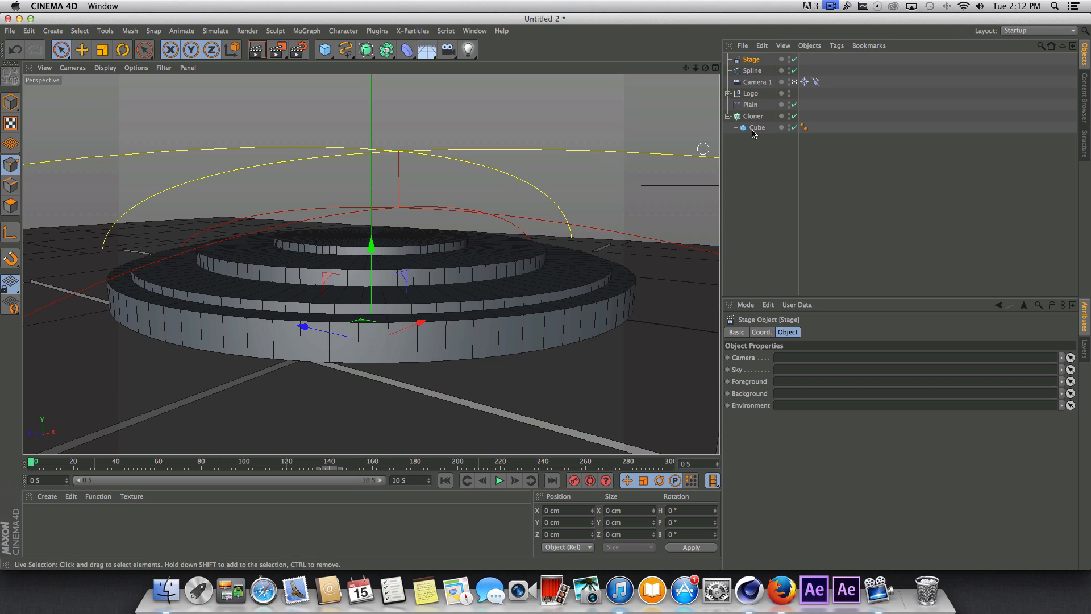
pyautogui.click(446, 50)
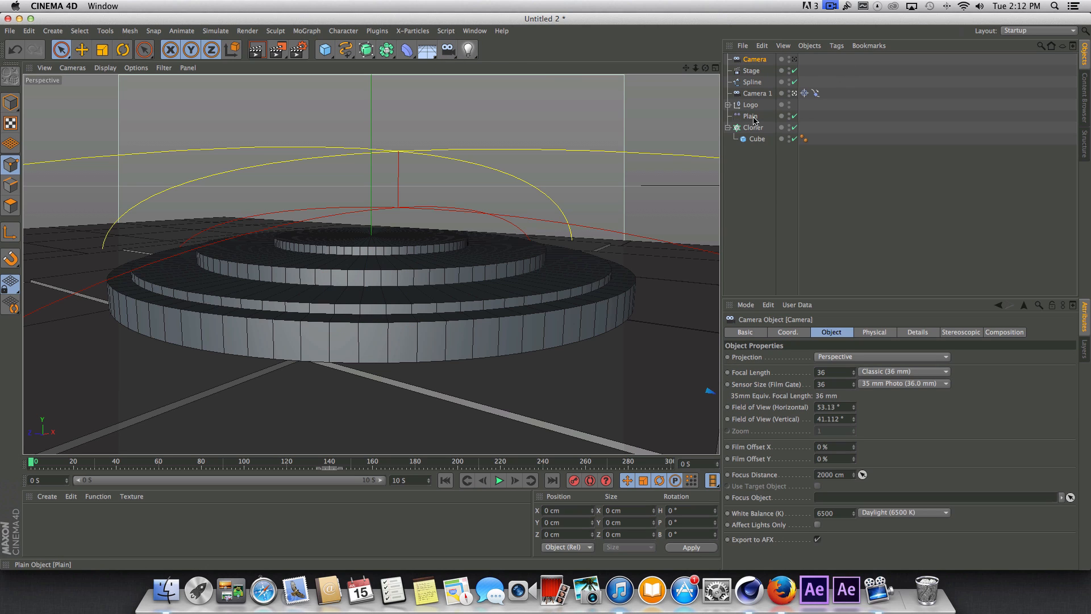
pyautogui.click(755, 93)
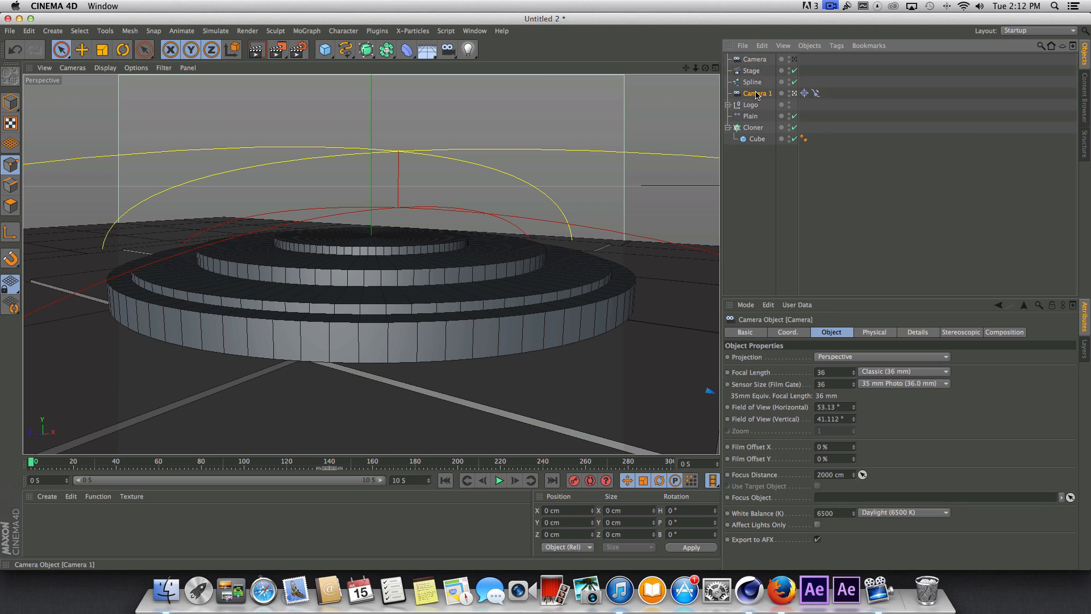
pyautogui.click(761, 105)
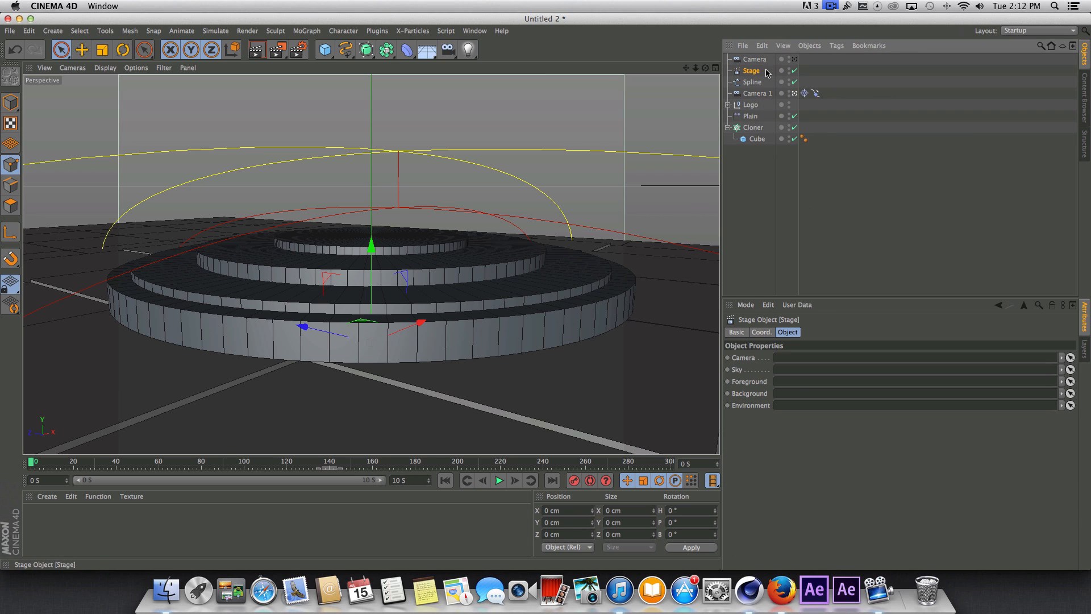
pyautogui.doubleClick(768, 60)
pyautogui.write('2')
pyautogui.press('Return')
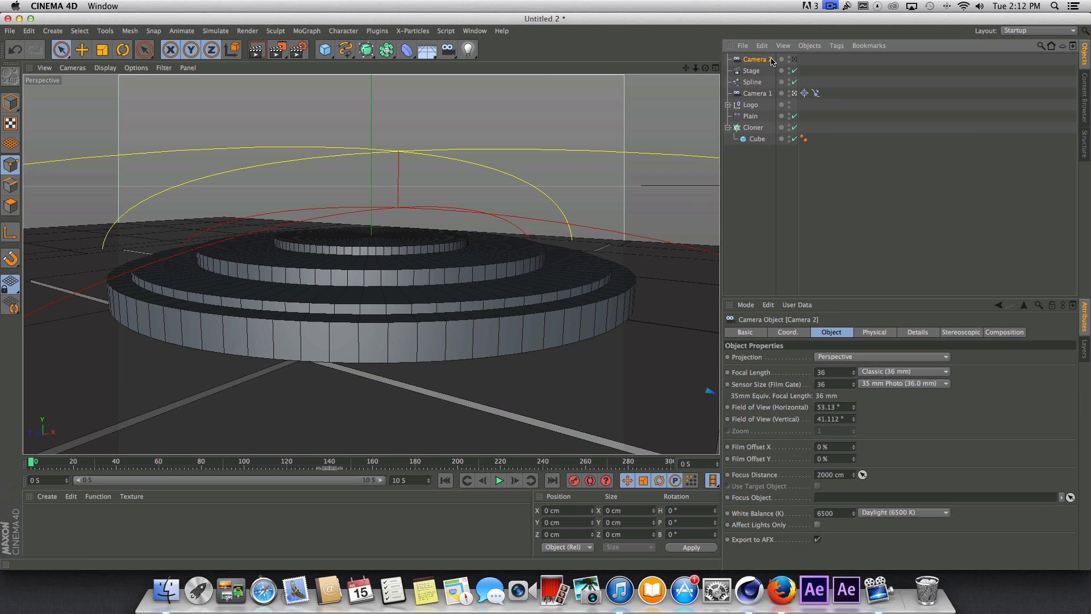
pyautogui.click(756, 94)
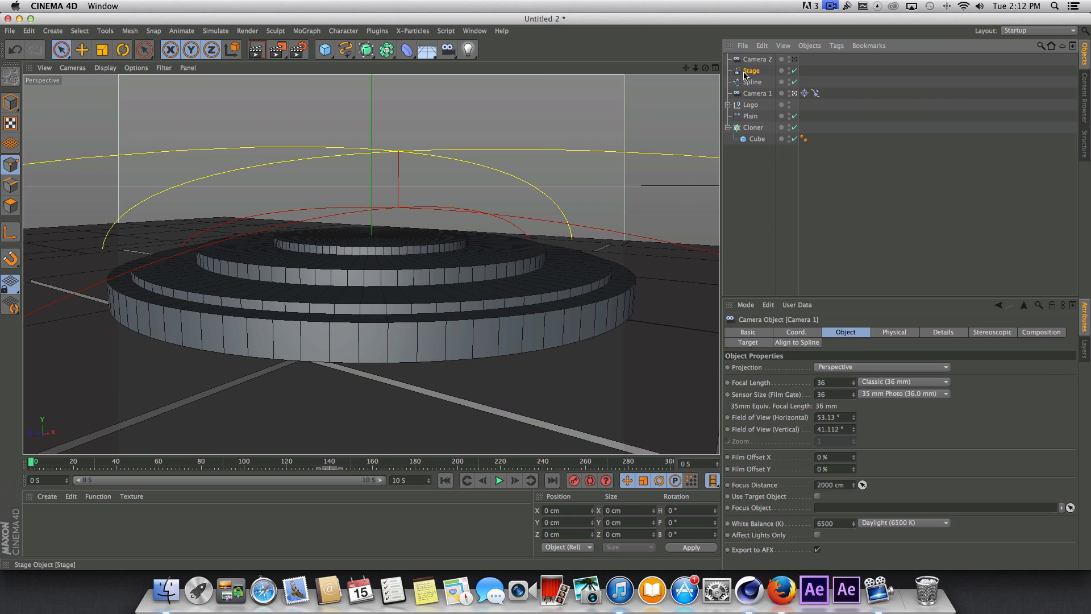
# Step: Assign Camera 1 as the Stage object's camera and keyframe it at frame 0
pyautogui.click(746, 75)
pyautogui.moveTo(753, 94); pyautogui.dragTo(775, 365)
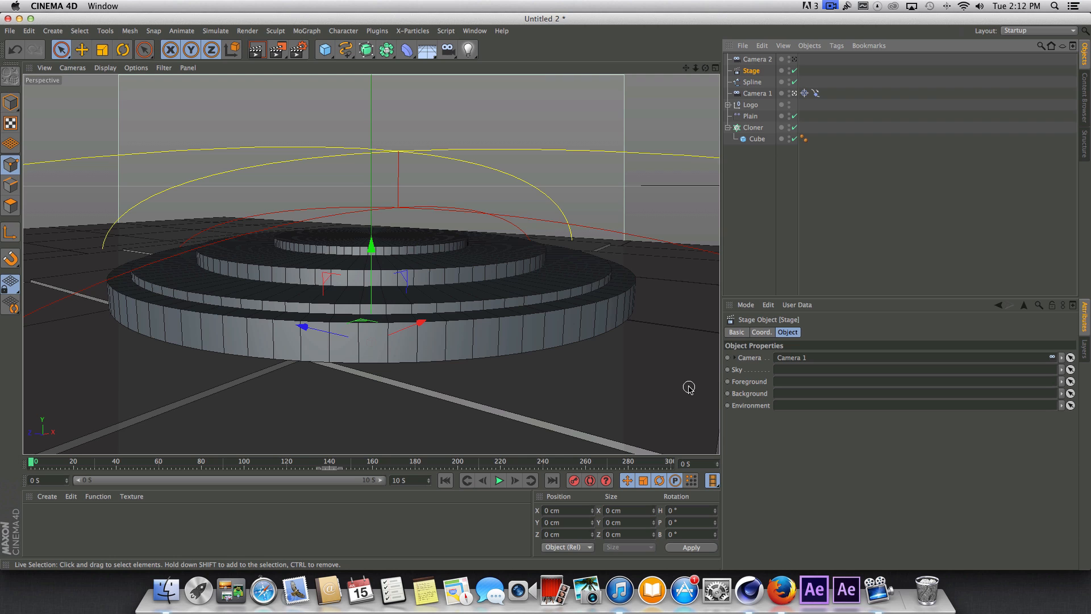
pyautogui.click(728, 358)
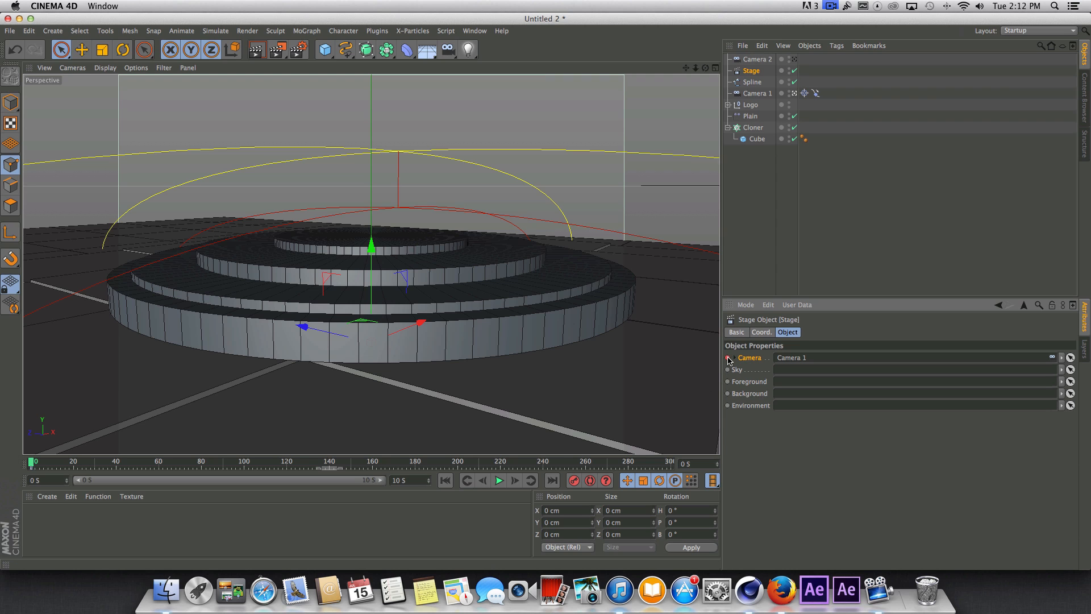
# Step: Advance the animation to frame 130 and keyframe Camera 2 as the Stage object's camera there
pyautogui.click(499, 481)
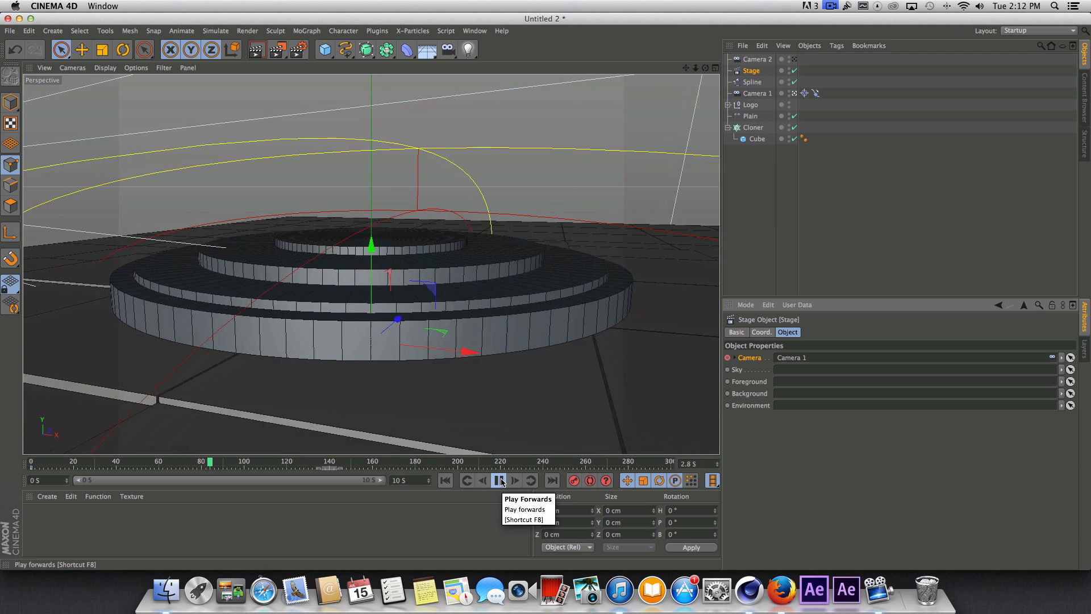
pyautogui.click(499, 481)
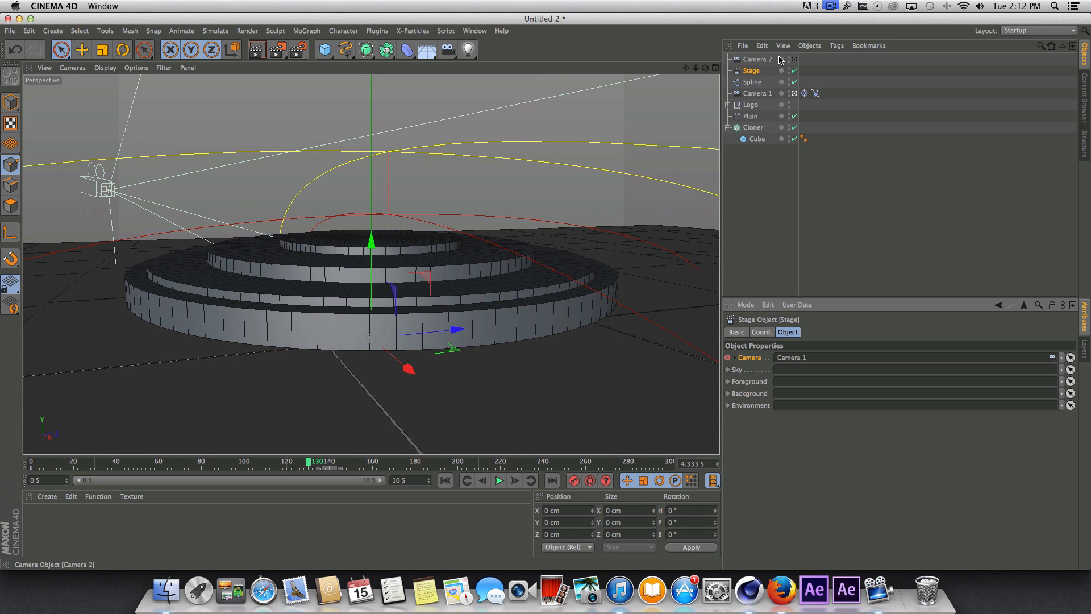
pyautogui.moveTo(770, 59); pyautogui.dragTo(795, 361)
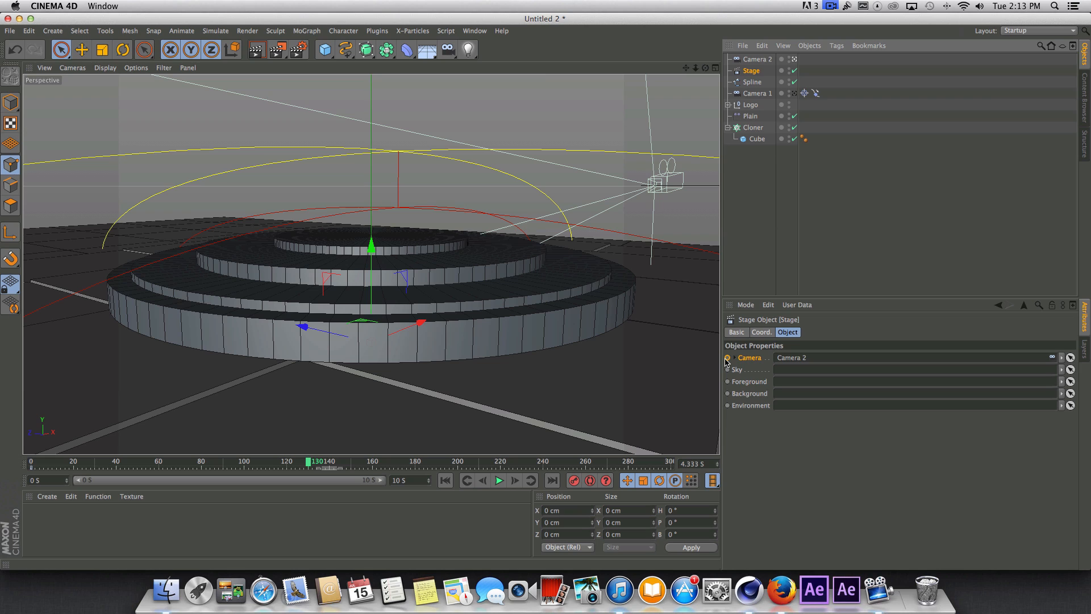
pyautogui.keyDown('ctrl'); pyautogui.click(727, 358); pyautogui.keyUp('ctrl')
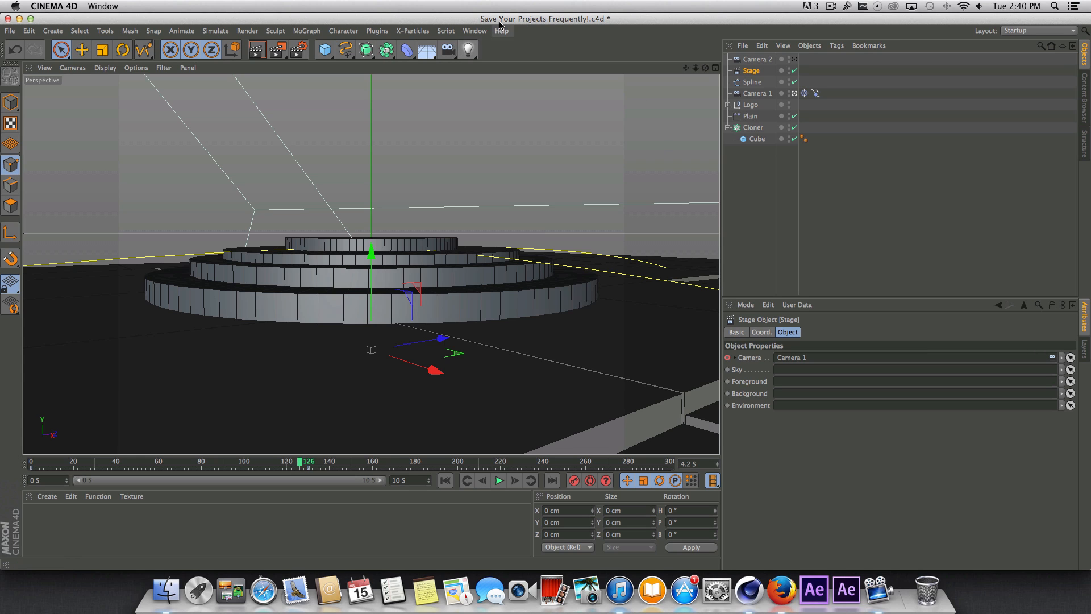
# Step: Configure auto-save in the Files preferences to save every 5 minutes to the project directory, and close the preferences
pyautogui.moveTo(484, 20); pyautogui.dragTo(483, 20)
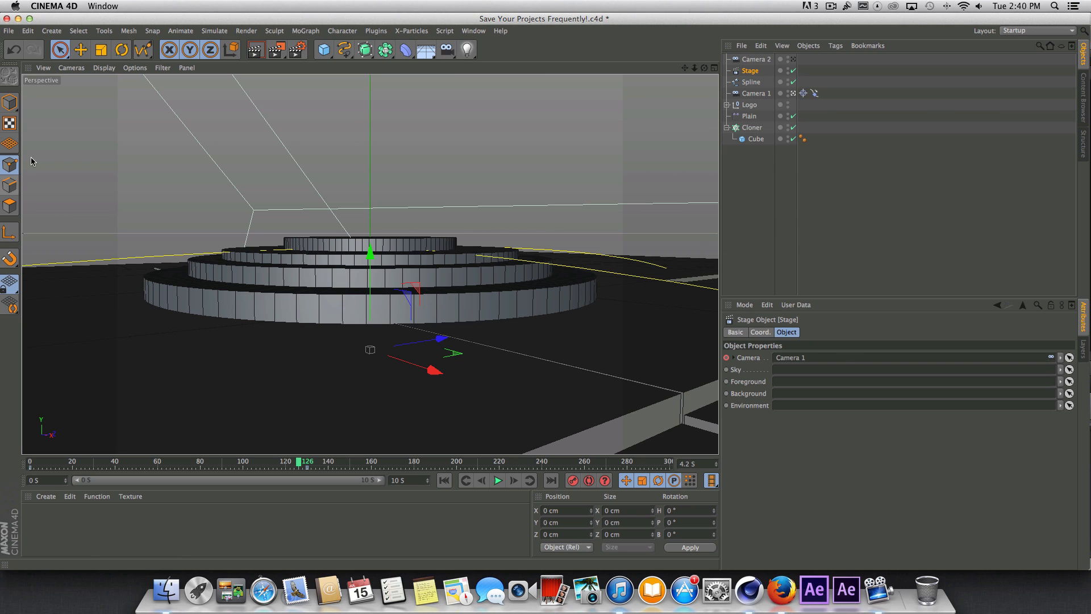
pyautogui.click(26, 33)
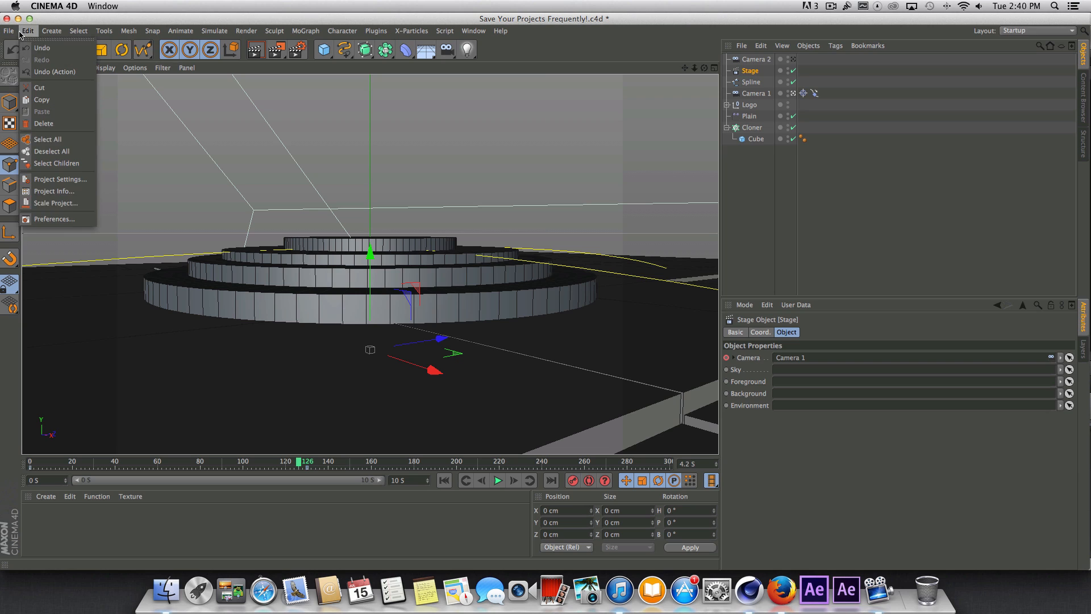
pyautogui.click(52, 220)
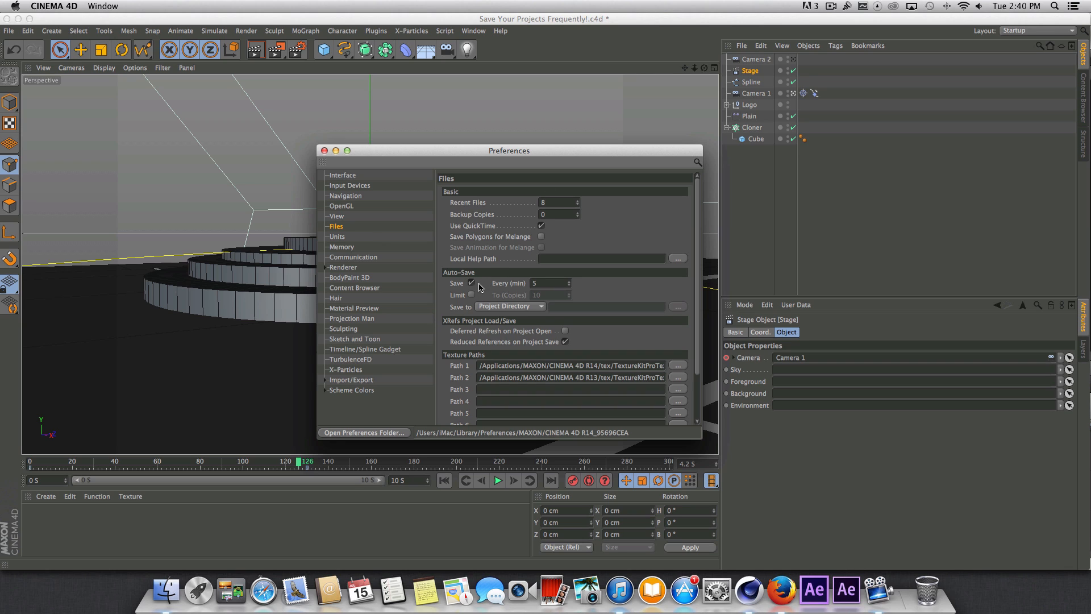
pyautogui.doubleClick(534, 284)
pyautogui.click(546, 283)
pyautogui.click(494, 307)
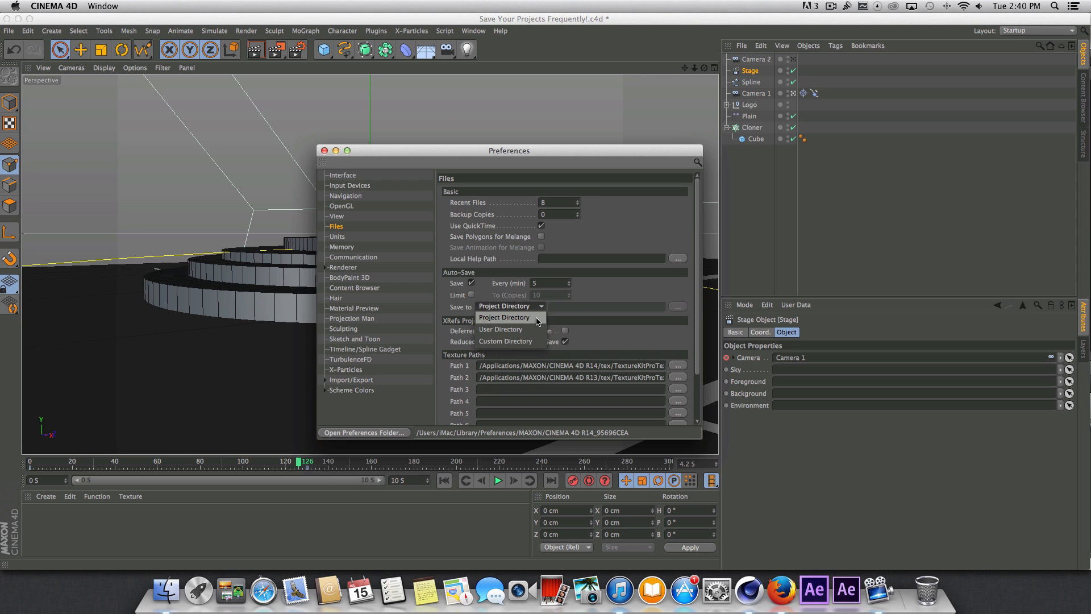
pyautogui.click(516, 318)
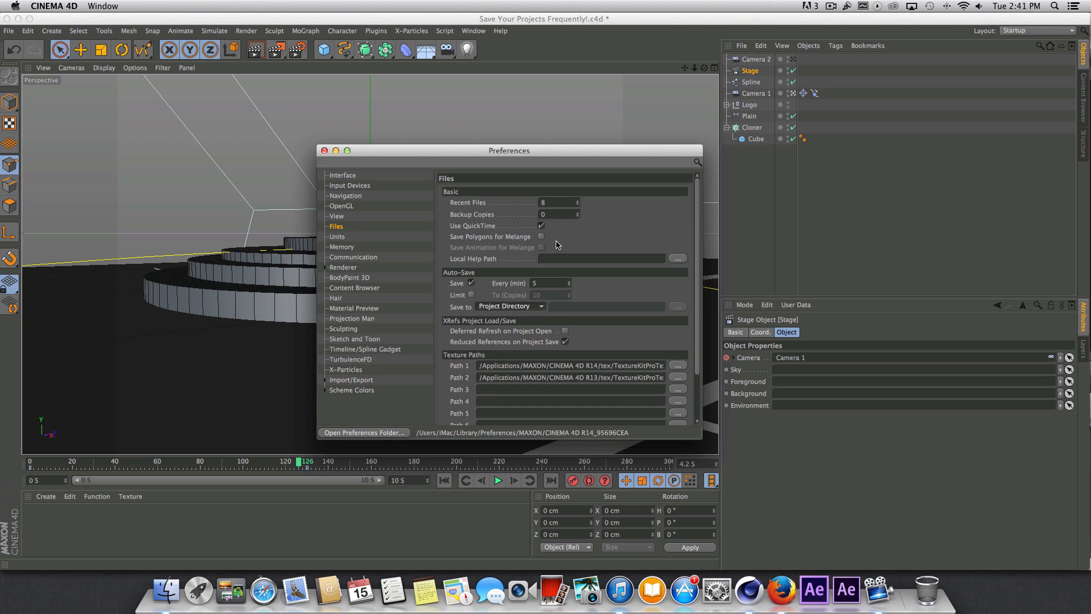
pyautogui.click(325, 151)
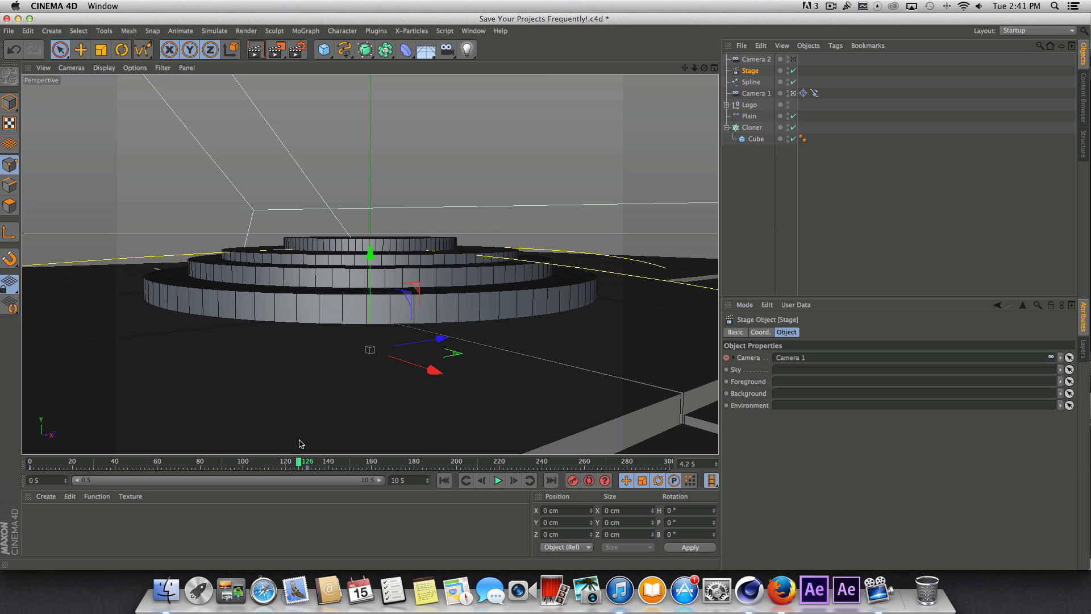
# Step: Play the animation past frame 130 to check the switch from Camera 1 to Camera 2
pyautogui.click(756, 59)
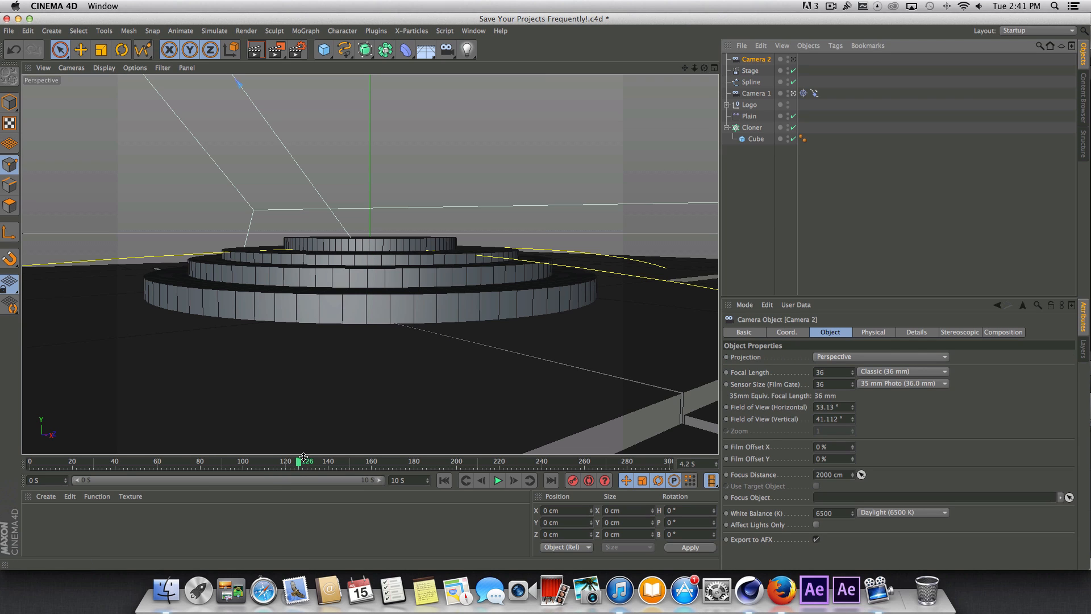
pyautogui.click(498, 480)
pyautogui.click(498, 481)
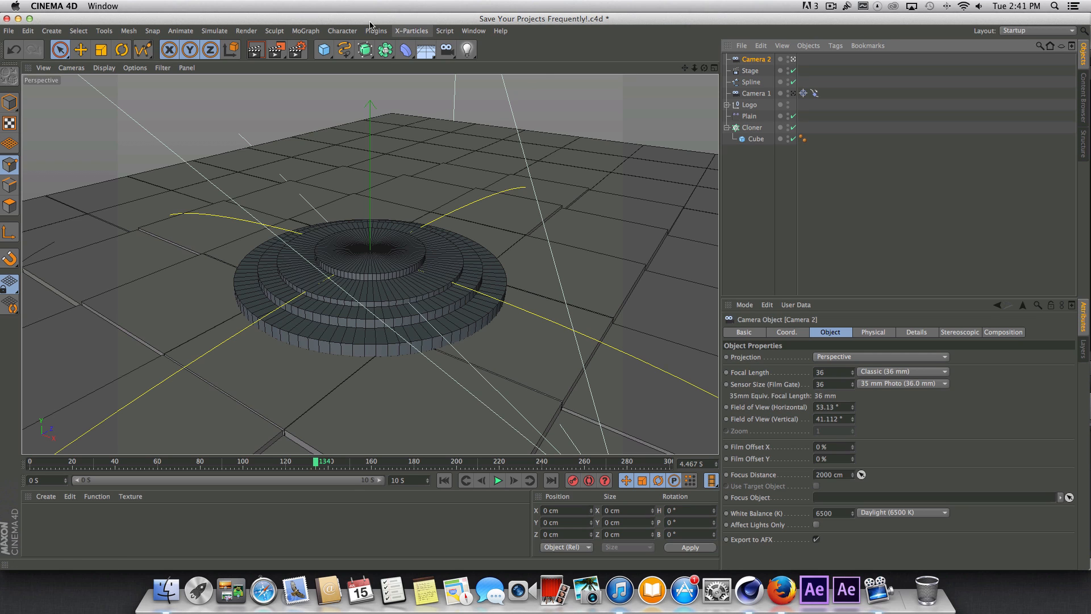
# Step: Draw a straight two-point linear spline about 1512 cm long across the front of the podium in the Top view
pyautogui.click(714, 67)
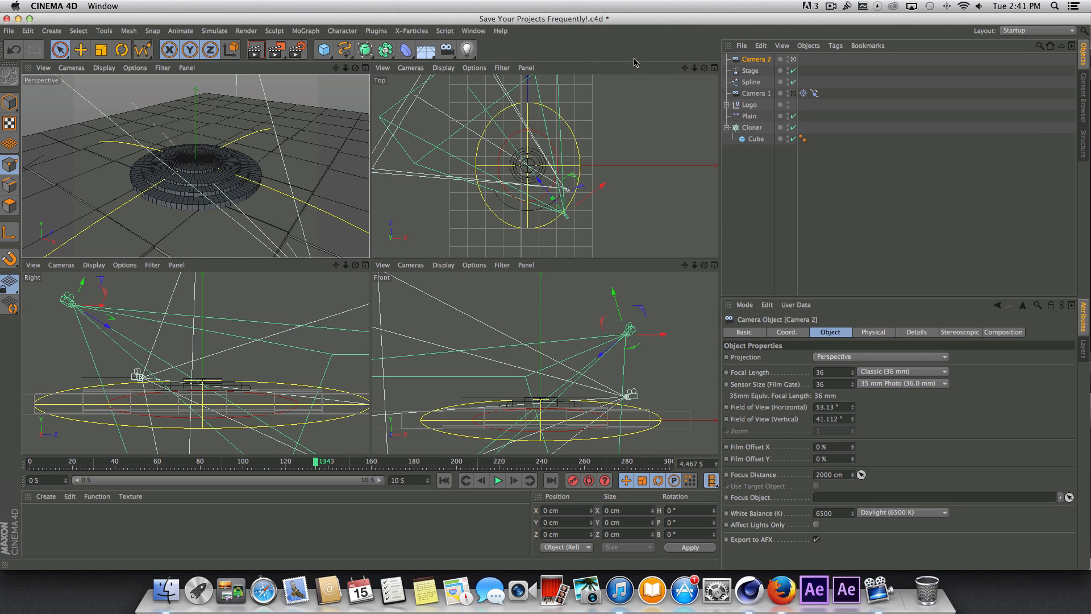
pyautogui.moveTo(344, 49); pyautogui.dragTo(374, 82)
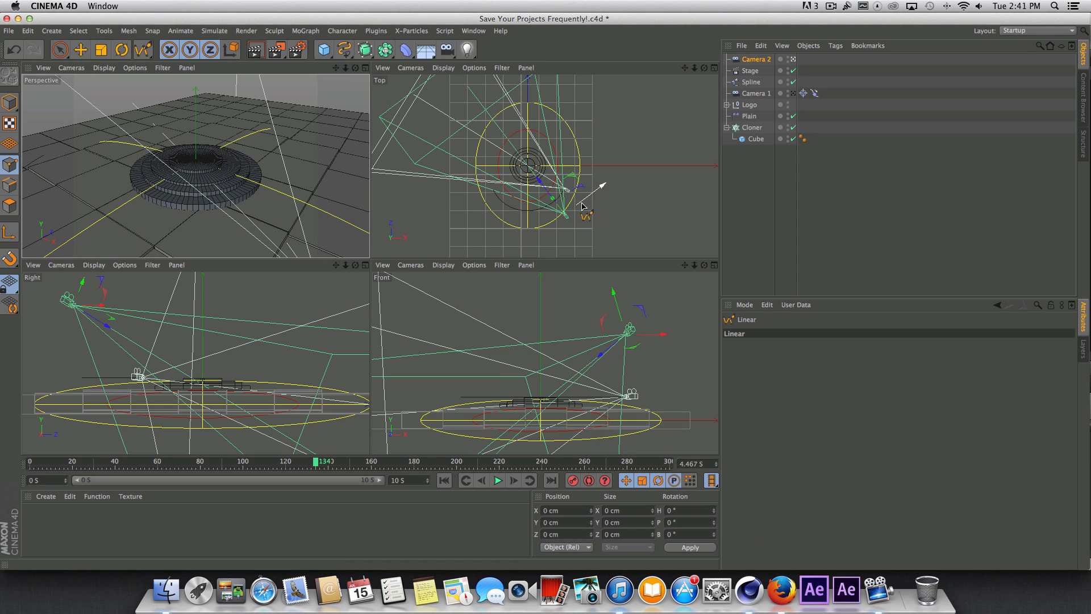
pyautogui.click(598, 206)
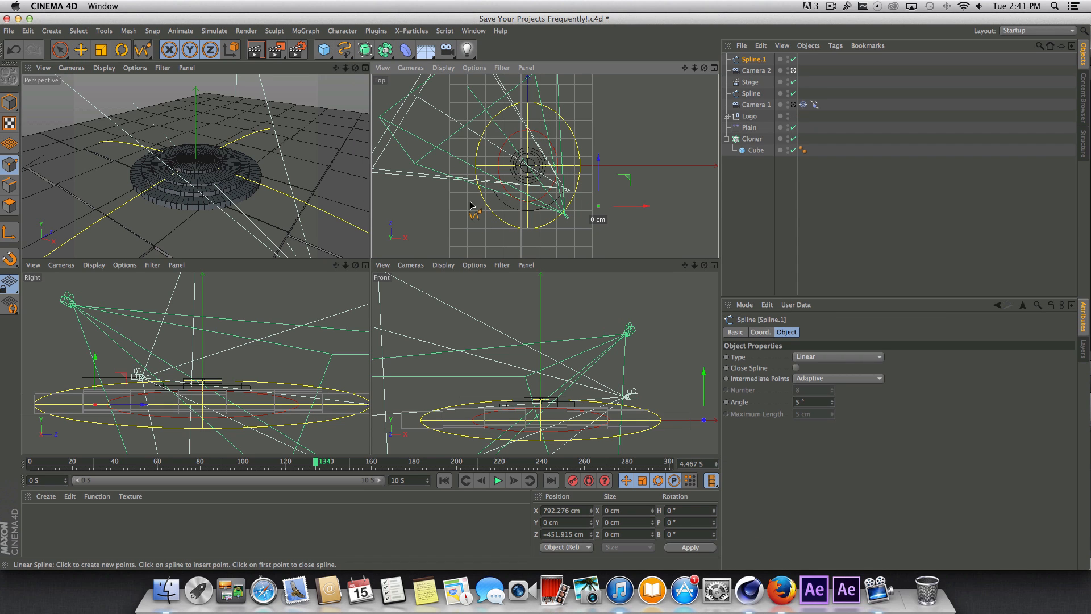
pyautogui.click(464, 207)
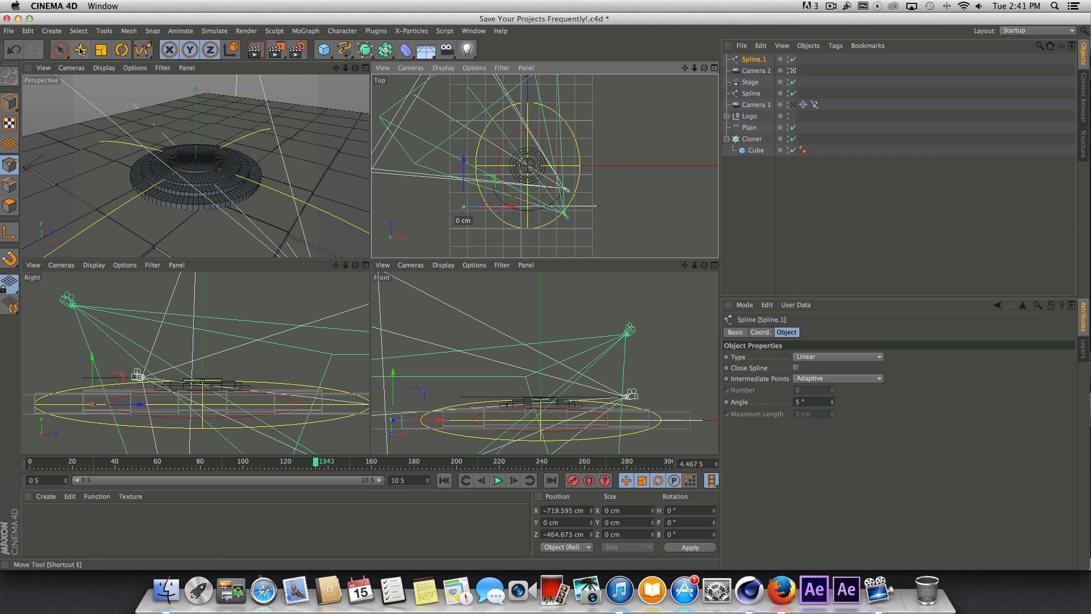
# Step: Select both points of the new linear spline and raise them vertically by about 235 cm
pyautogui.moveTo(62, 50); pyautogui.dragTo(102, 61)
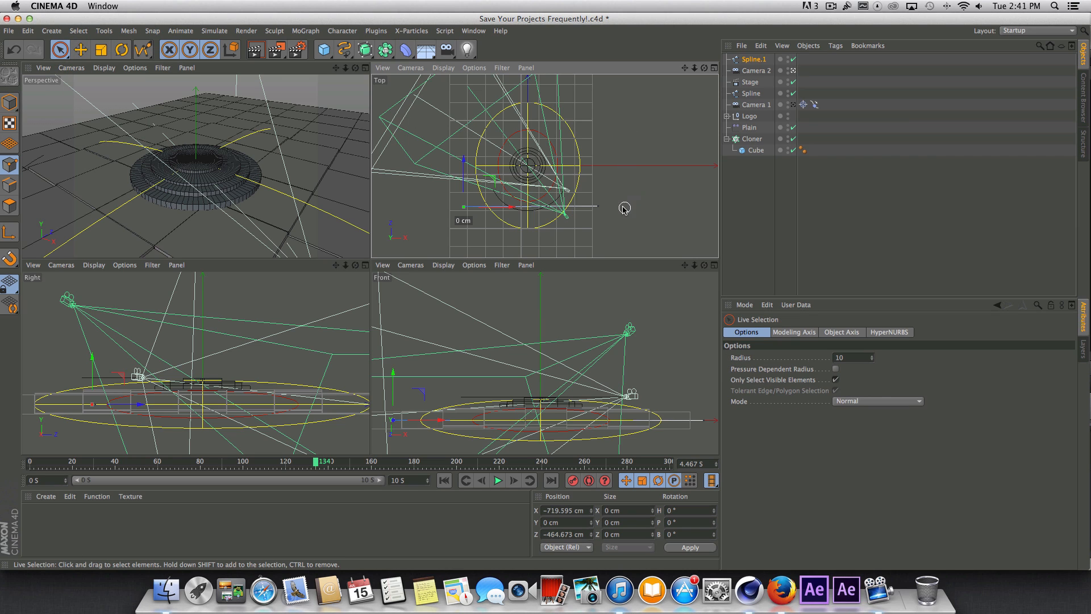
pyautogui.click(598, 206)
pyautogui.keyDown('shift'); pyautogui.click(464, 206); pyautogui.keyUp('shift')
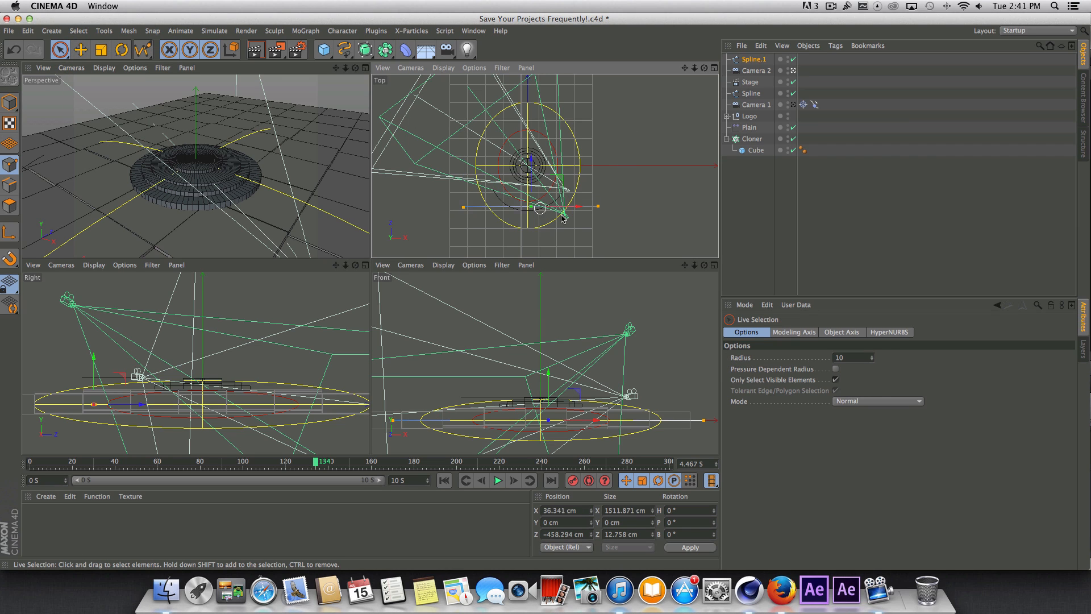
pyautogui.moveTo(548, 384); pyautogui.dragTo(587, 324)
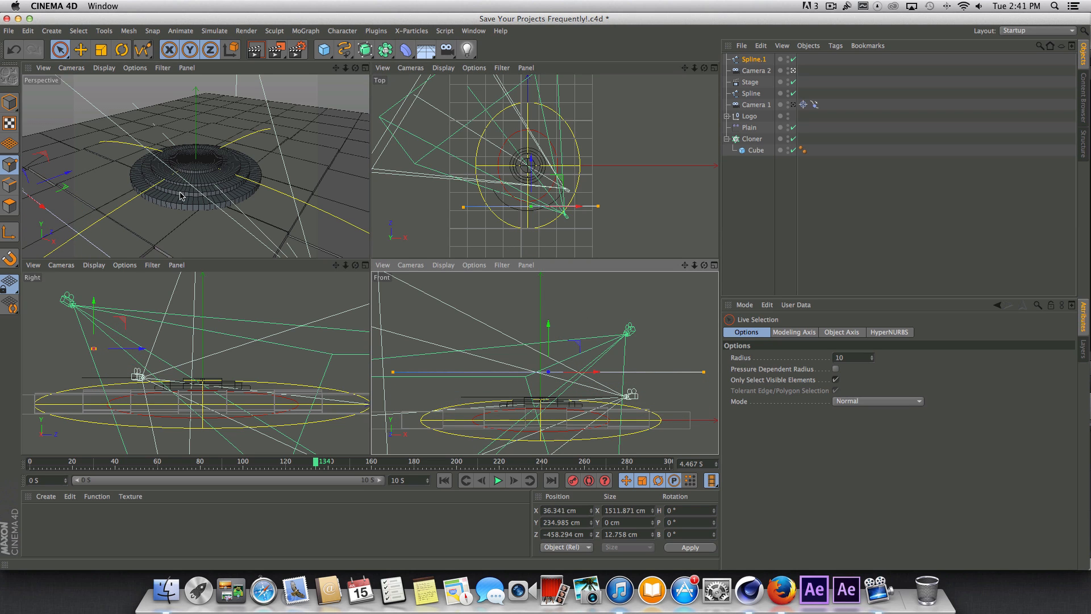
# Step: Add an Align to Spline tag to Camera 2 with the new linear spline as its path
pyautogui.rightClick(765, 71)
pyautogui.moveTo(775, 77)
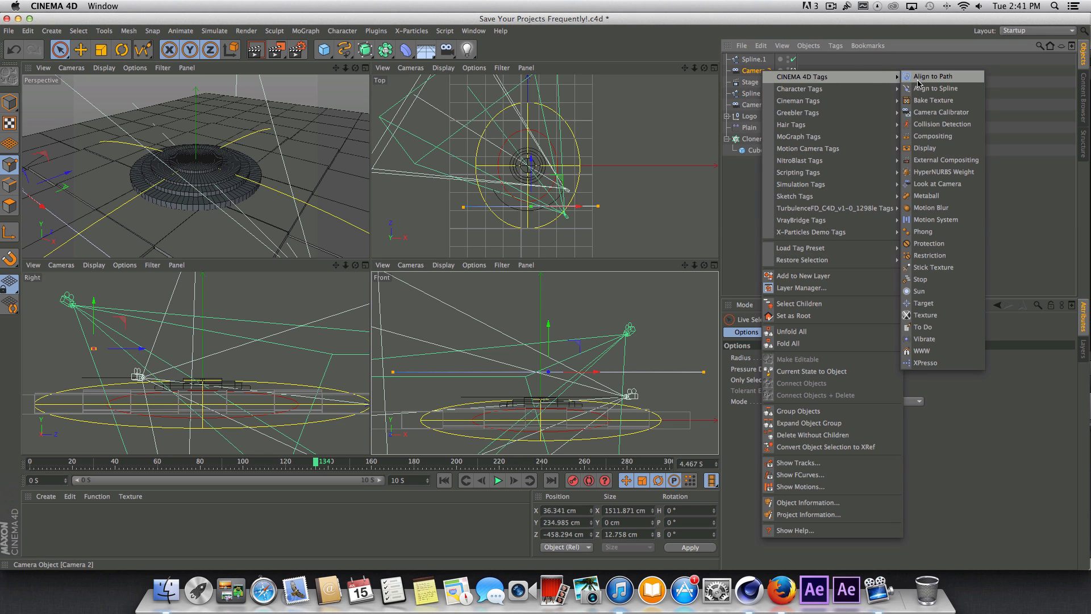
pyautogui.click(935, 88)
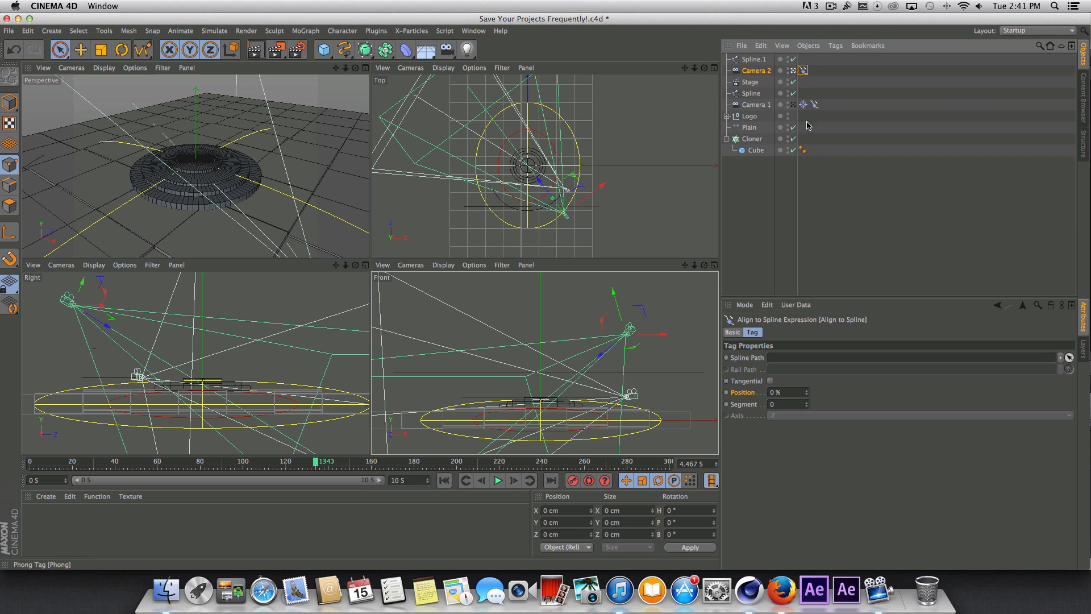
pyautogui.moveTo(767, 61); pyautogui.dragTo(792, 360)
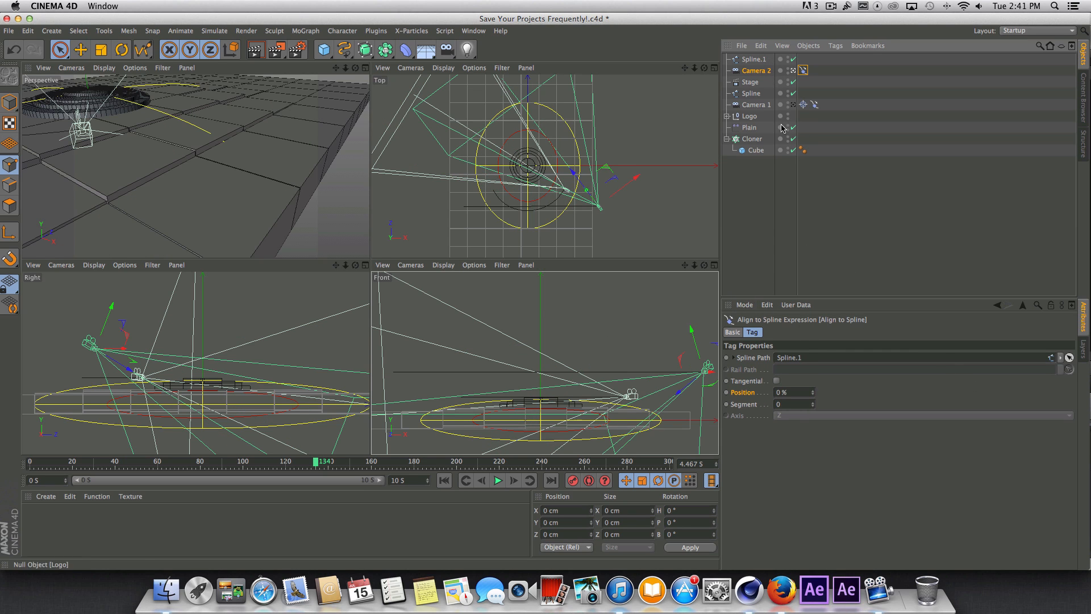
# Step: Add a Target tag to Camera 2 aimed at the Logo null, and save the project
pyautogui.rightClick(783, 81)
pyautogui.moveTo(784, 81)
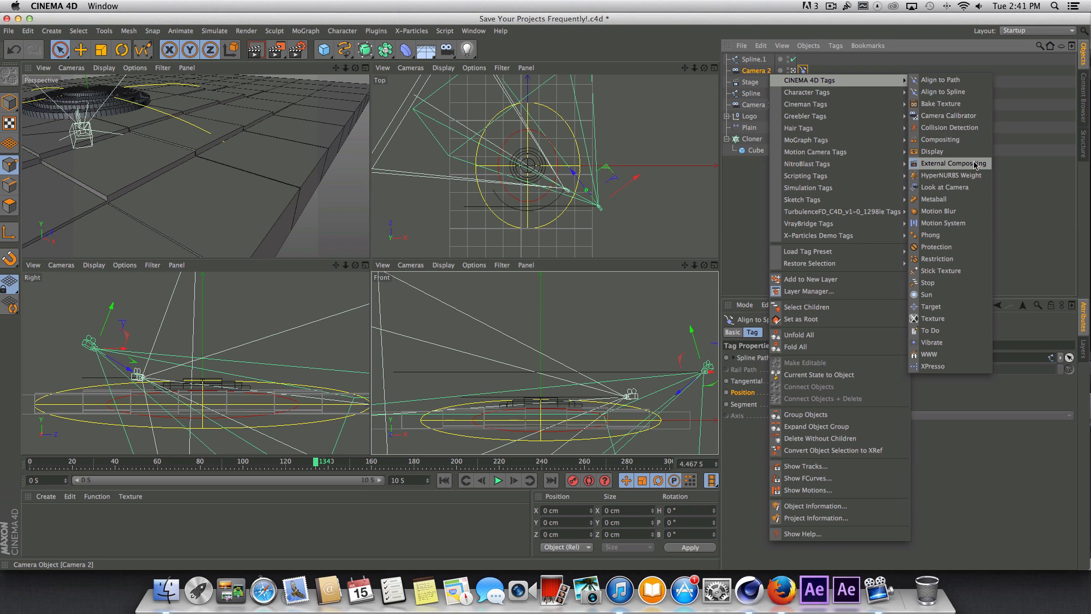
pyautogui.click(946, 311)
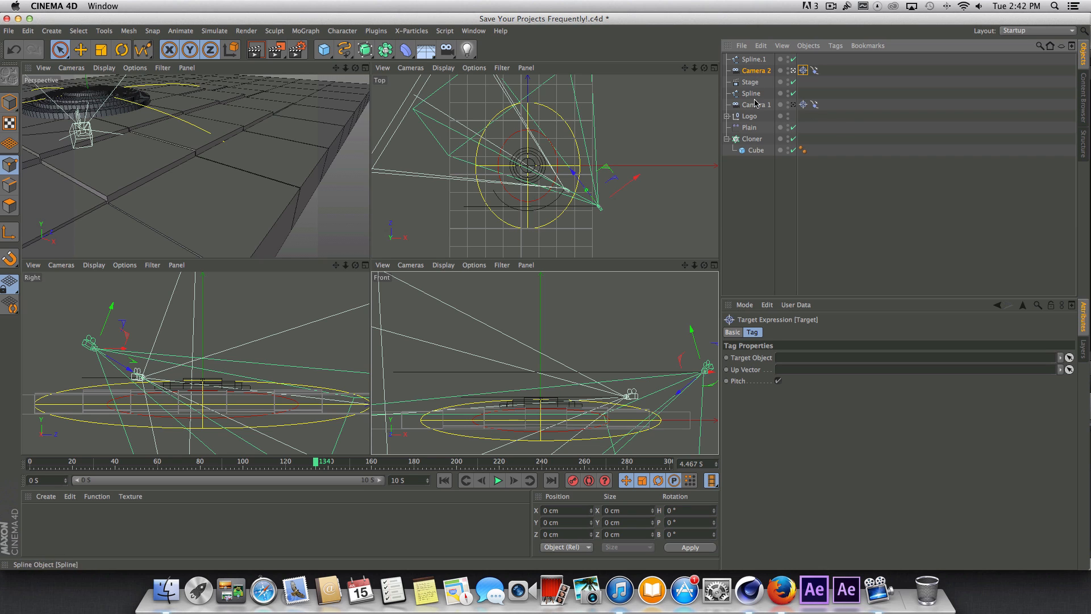
pyautogui.moveTo(750, 116); pyautogui.dragTo(796, 358)
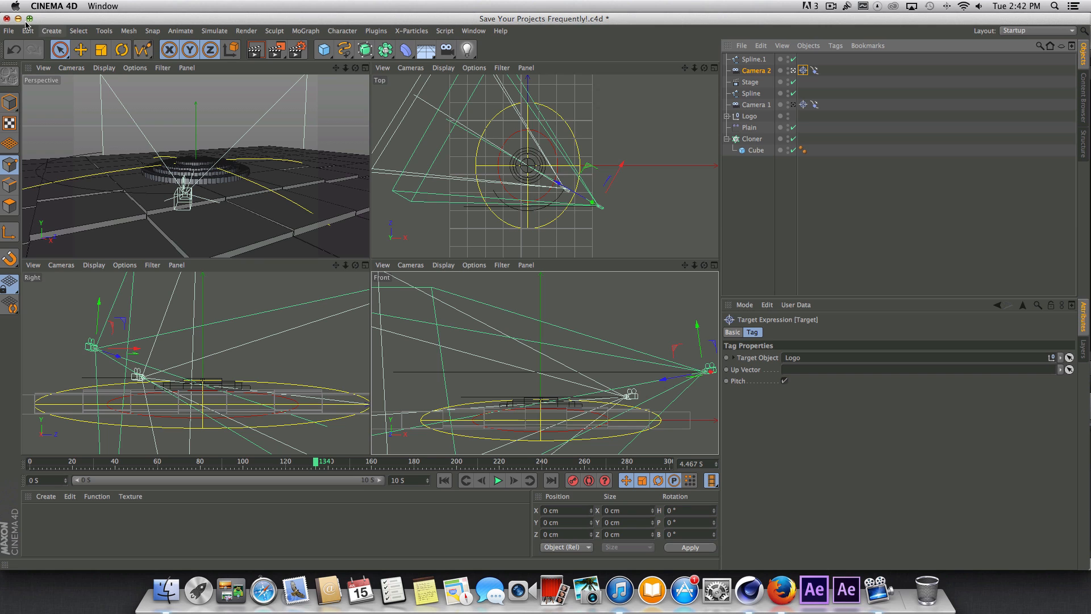
pyautogui.click(9, 31)
pyautogui.click(37, 128)
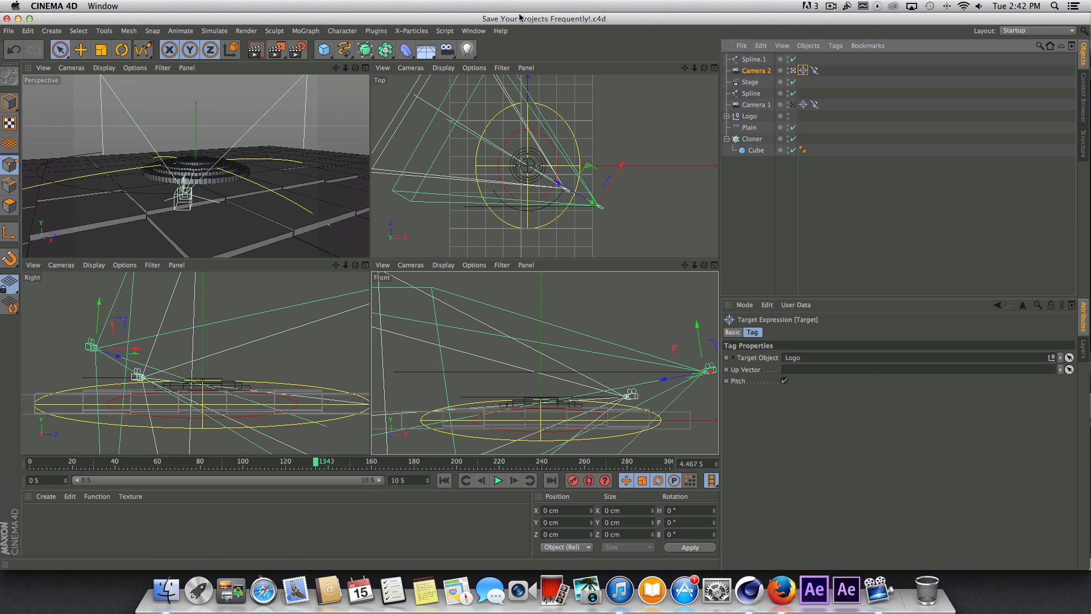
# Step: Keyframe Camera 2's Align to Spline position at 0% on frame 130, with the Perspective view enlarged
pyautogui.press('F1')
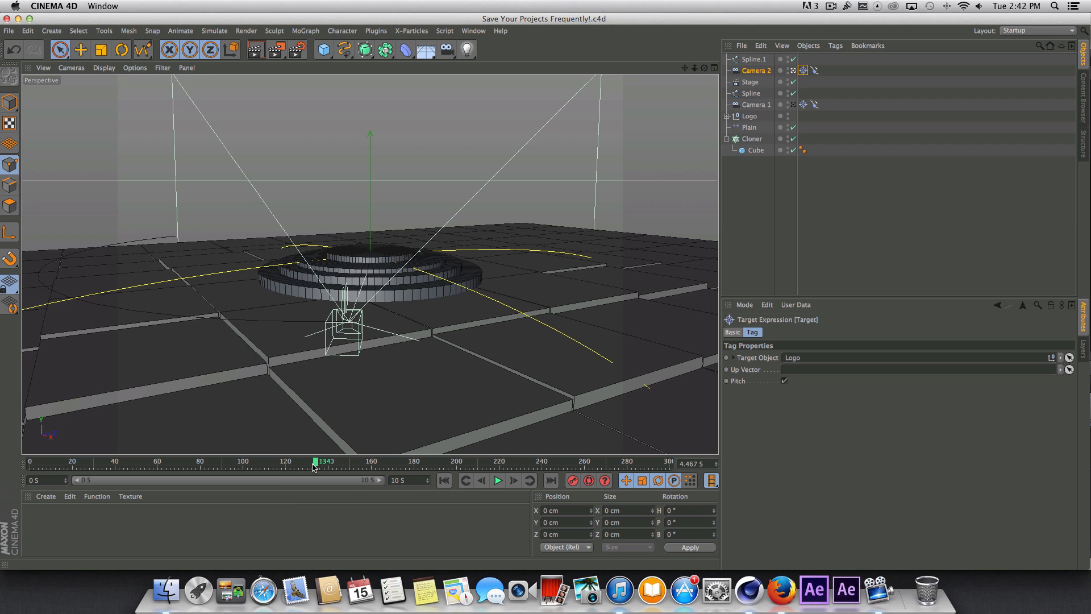
pyautogui.moveTo(316, 466); pyautogui.dragTo(307, 463)
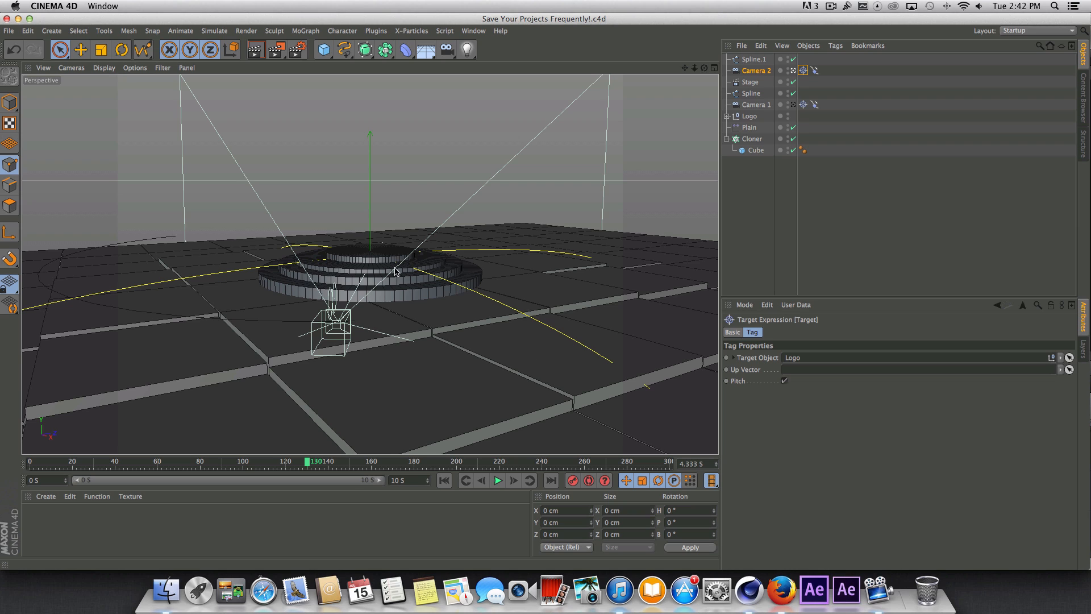
pyautogui.click(815, 70)
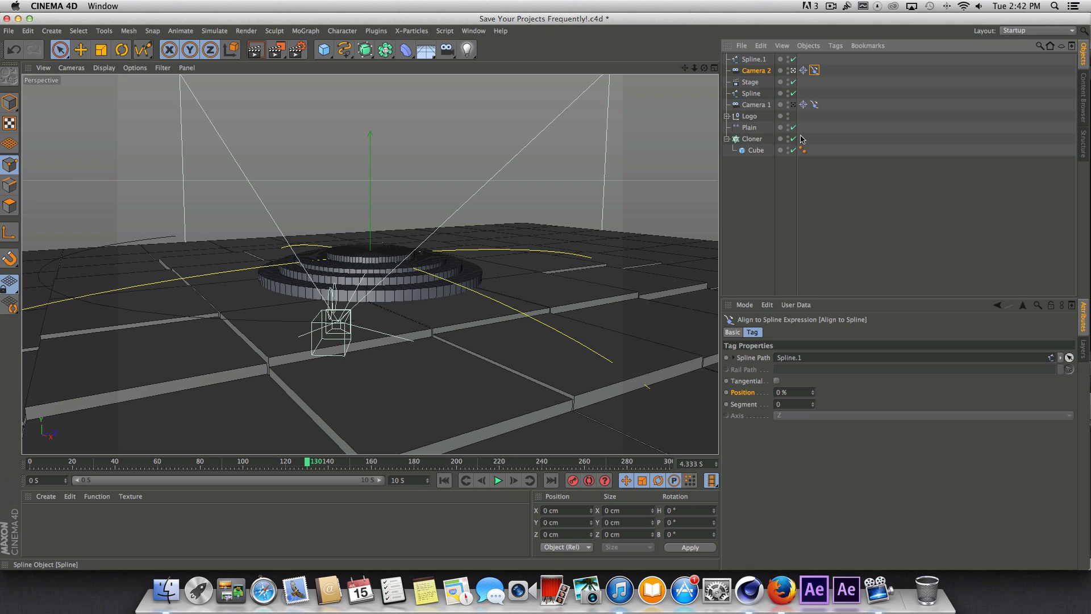
pyautogui.click(725, 393)
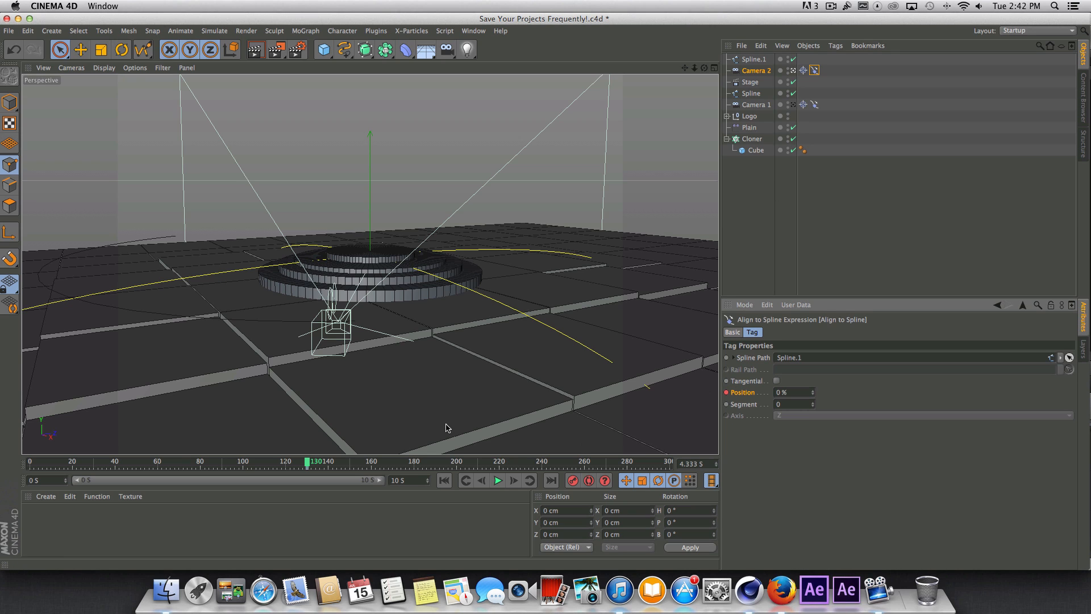
# Step: Keyframe Camera 2's Align to Spline position at 100% on frame 200, and return to the start of the animation
pyautogui.moveTo(307, 465); pyautogui.dragTo(457, 464)
pyautogui.click(808, 392)
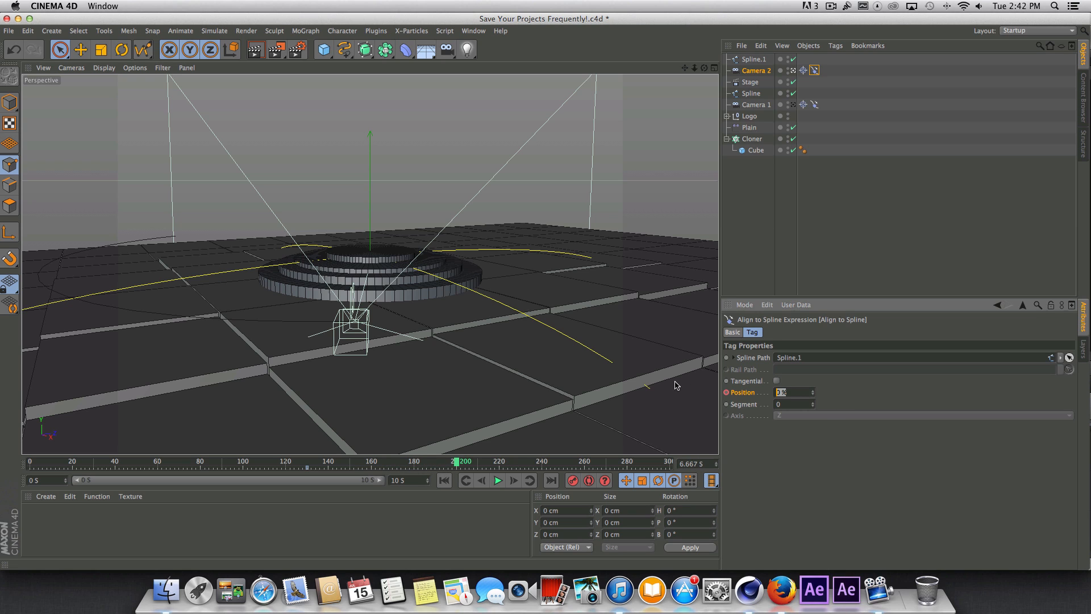
pyautogui.write('100')
pyautogui.press('Return')
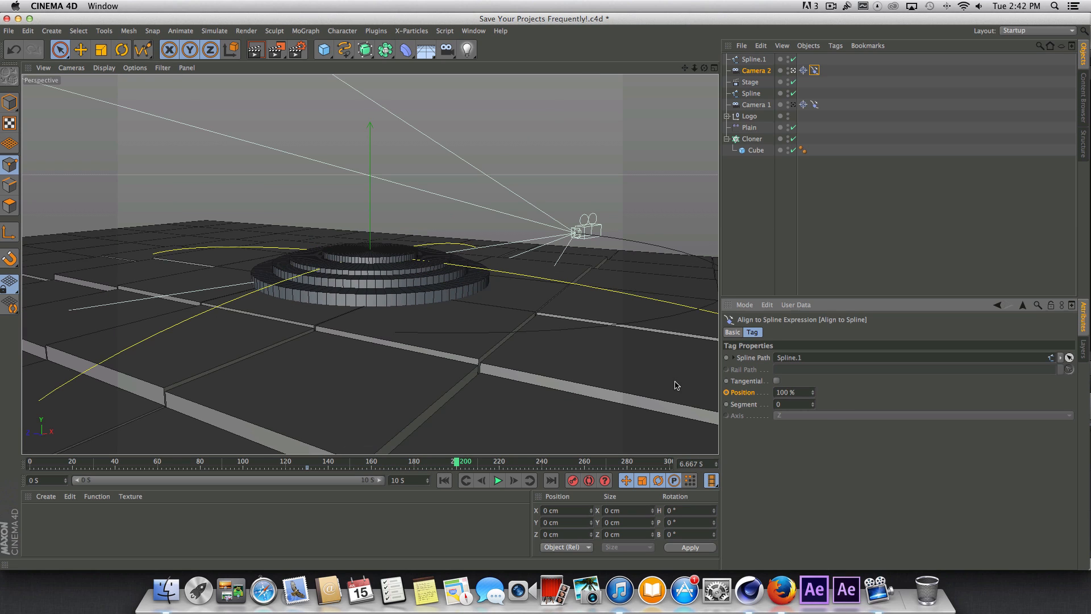
pyautogui.click(726, 393)
pyautogui.moveTo(462, 463); pyautogui.dragTo(333, 453)
pyautogui.click(444, 480)
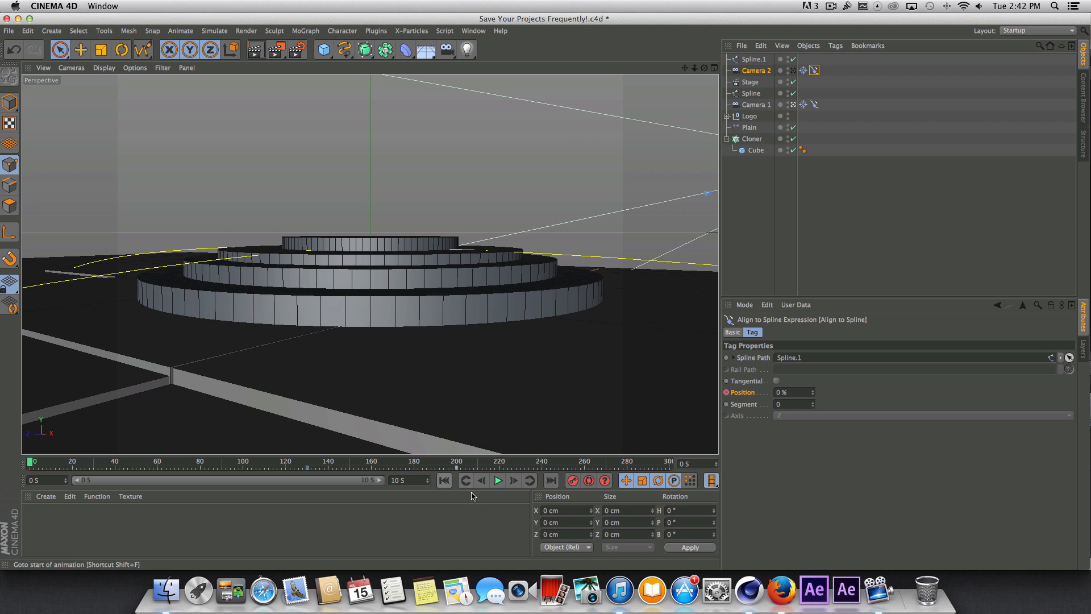
# Step: Play back the animation to check the Camera 2 move, and set the current frame to 190
pyautogui.click(498, 482)
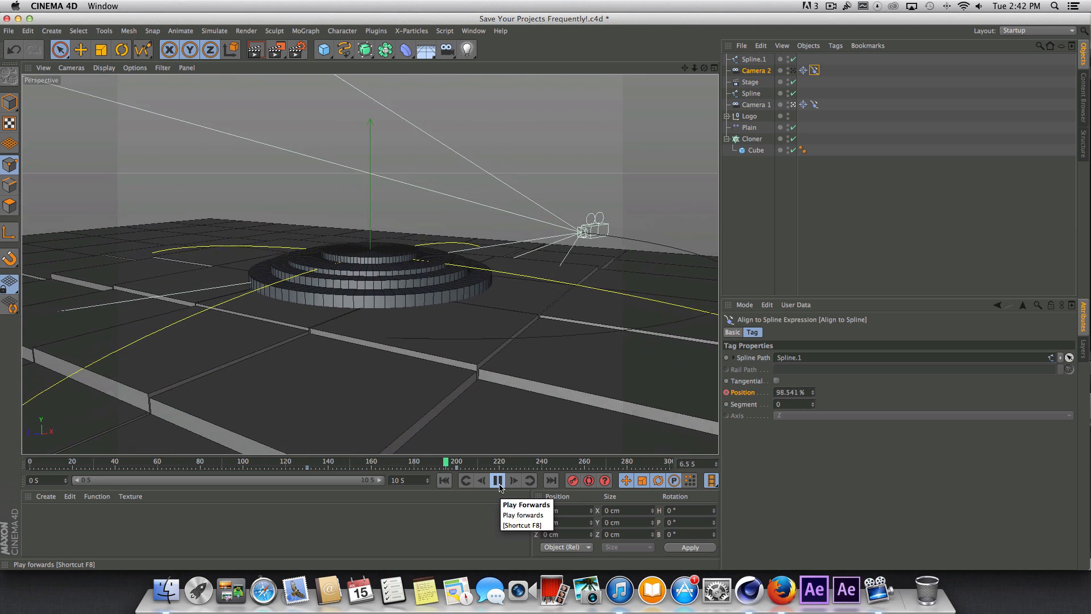
pyautogui.click(498, 481)
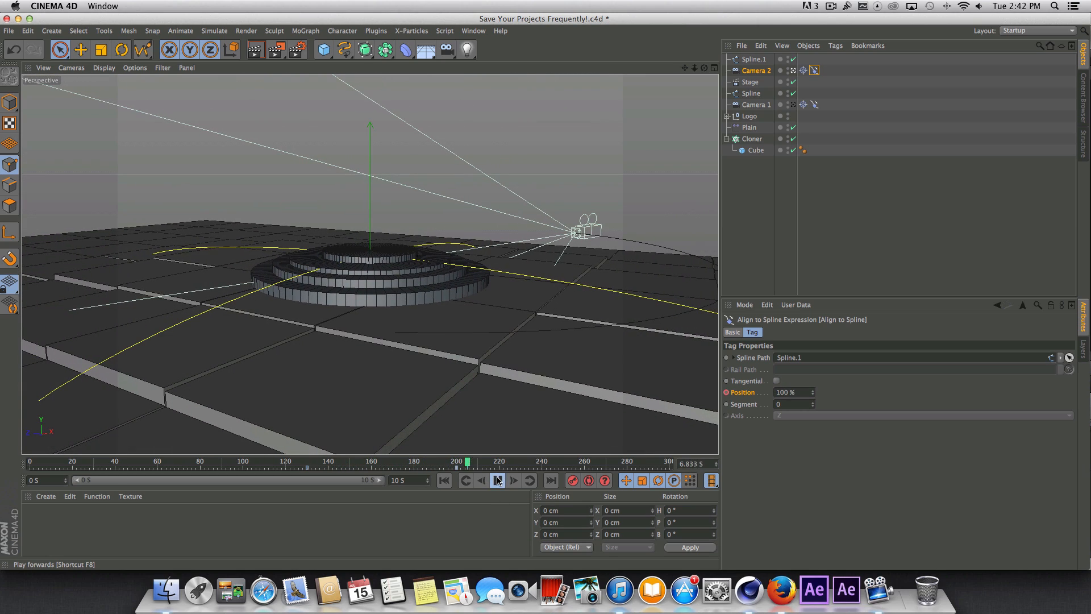
pyautogui.click(479, 461)
pyautogui.moveTo(458, 461); pyautogui.dragTo(435, 453)
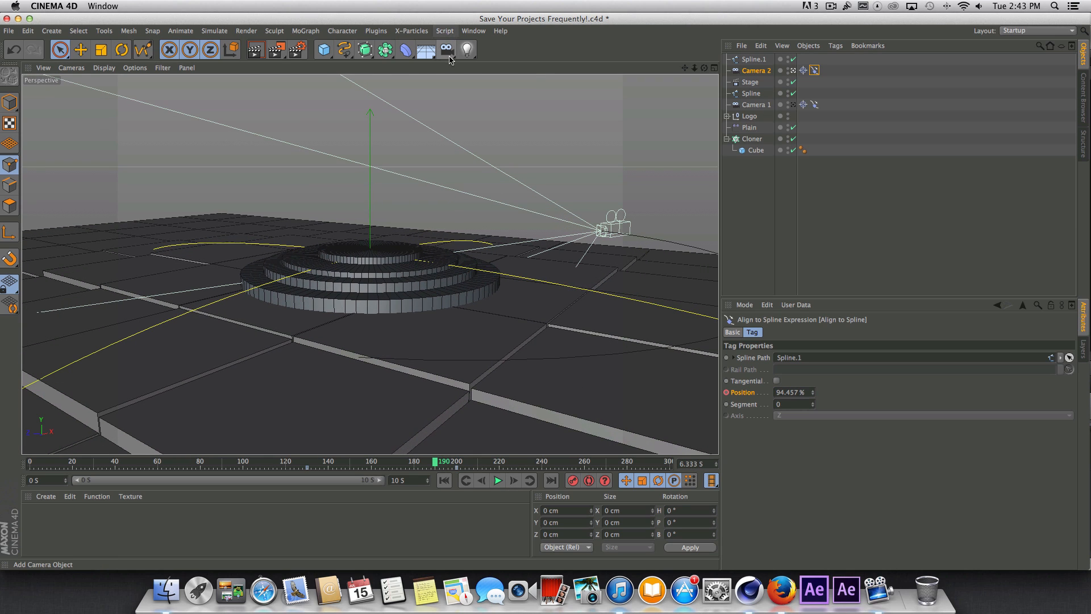
# Step: Add a third camera to the scene and rename it Camera 3
pyautogui.click(448, 50)
pyautogui.click(500, 63)
pyautogui.doubleClick(765, 61)
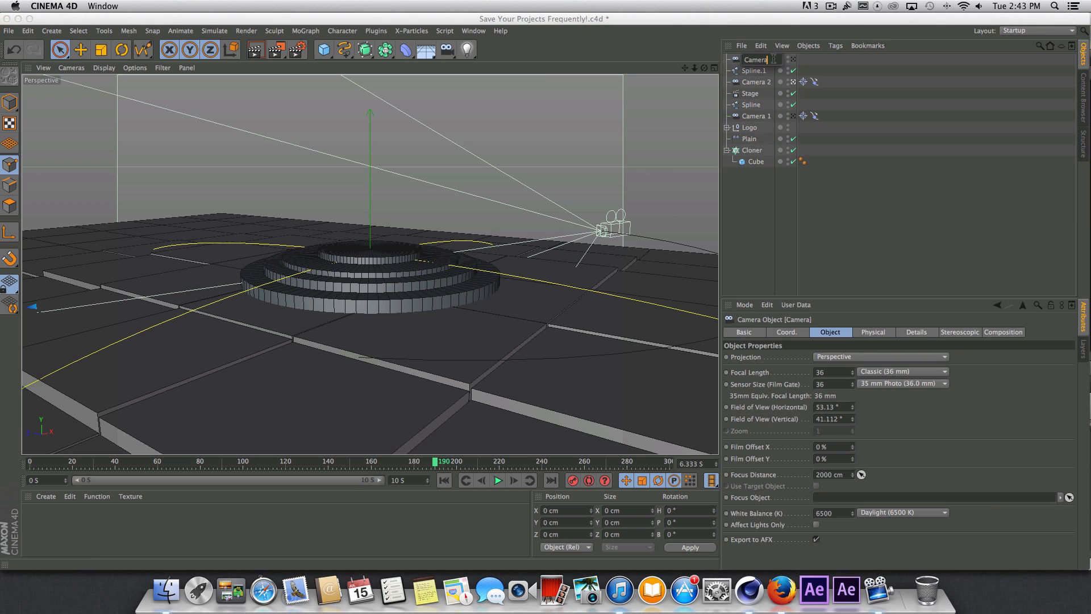
pyautogui.write('3')
pyautogui.press('Return')
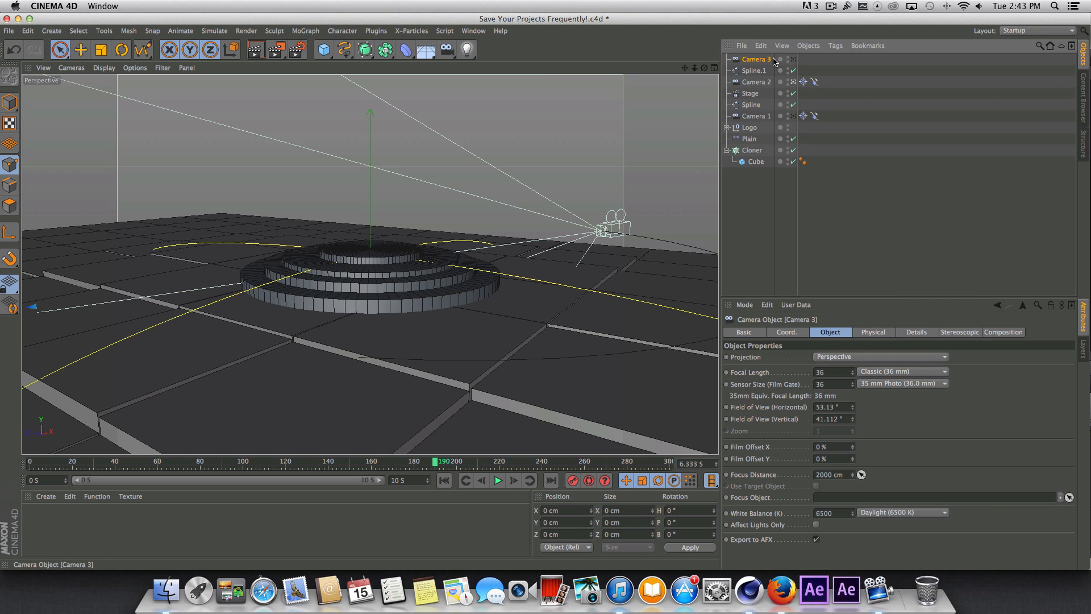
# Step: Keyframe the Stage's Camera as Camera 3 on frame 190, play a few frames to check, and return to frame 190
pyautogui.click(751, 95)
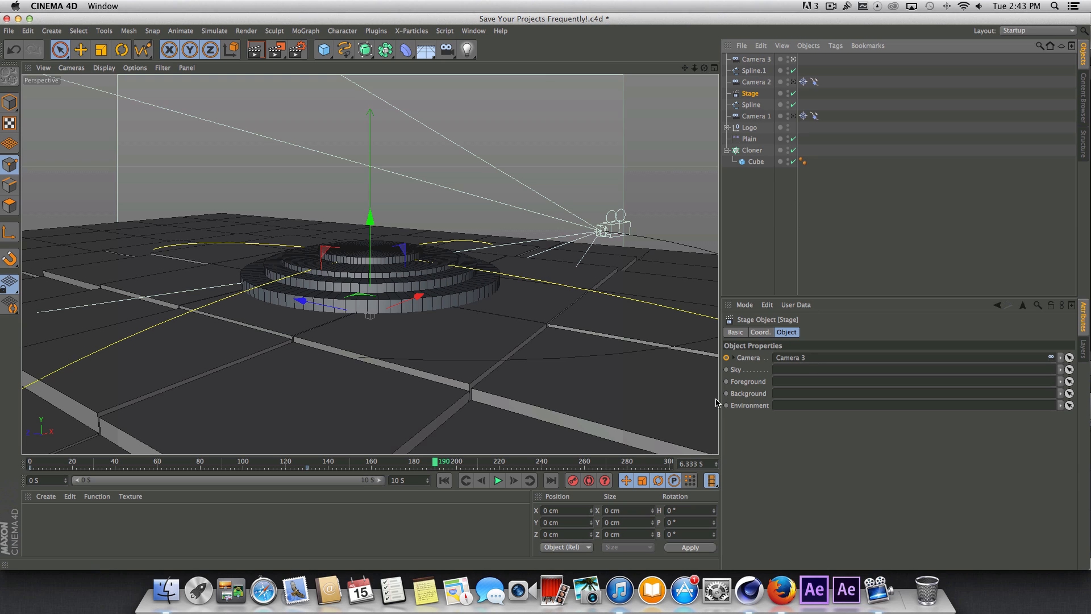
pyautogui.click(727, 359)
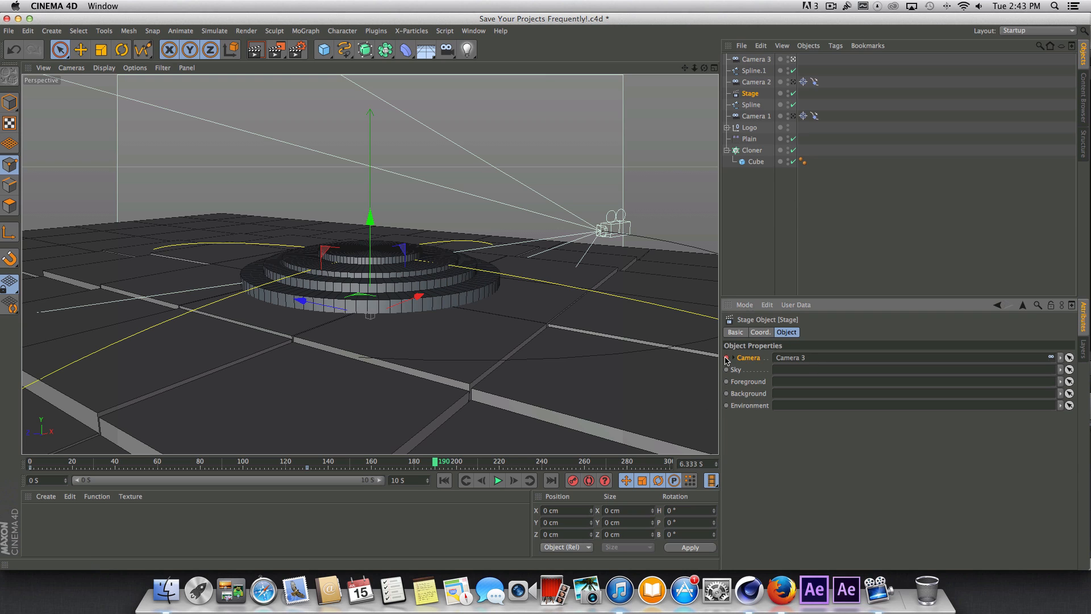
pyautogui.click(499, 481)
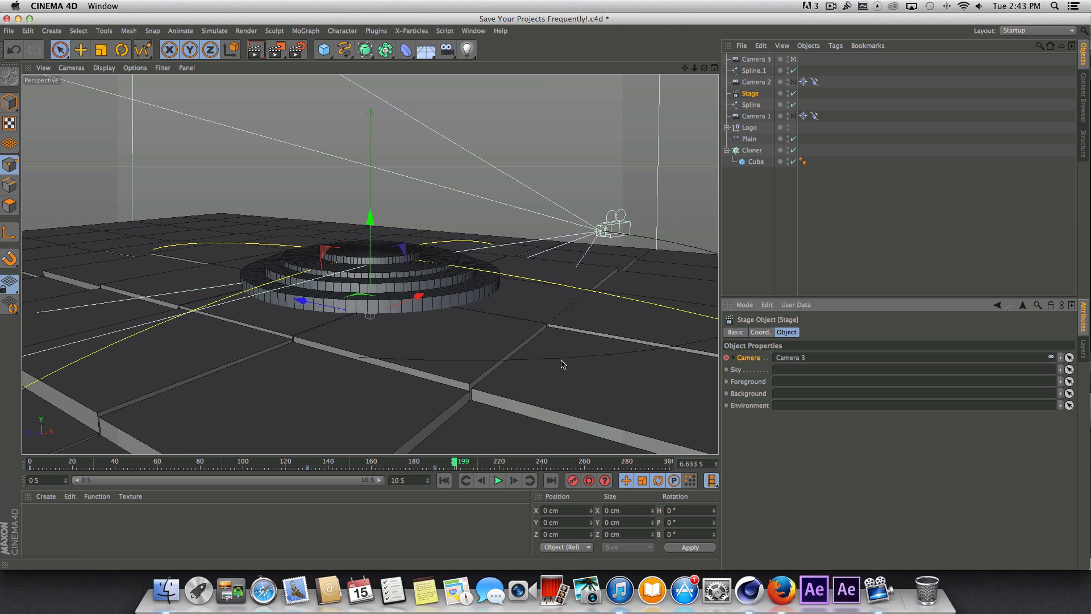
pyautogui.moveTo(455, 463); pyautogui.dragTo(436, 464)
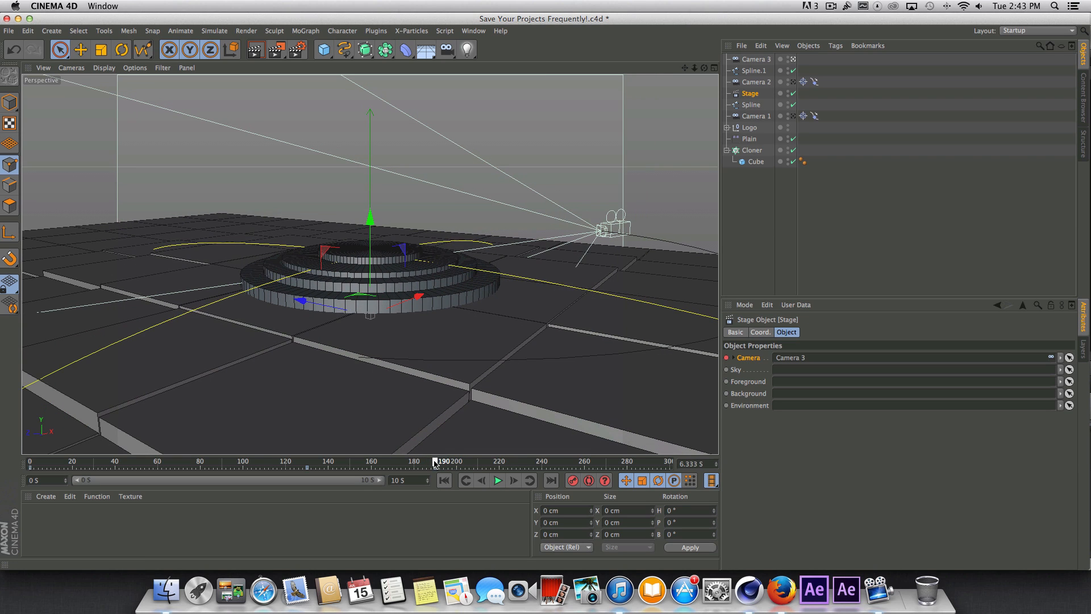
# Step: Find the Reset PSR command with the filter "psr", add it to the top command palette, and apply it to Camera 3
pyautogui.click(761, 60)
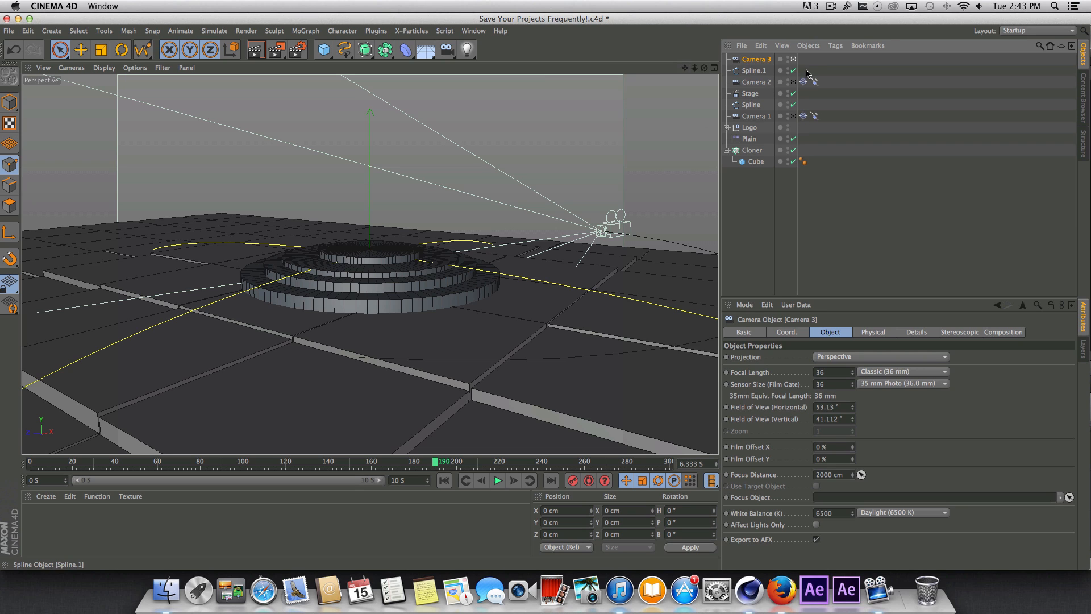
pyautogui.click(728, 45)
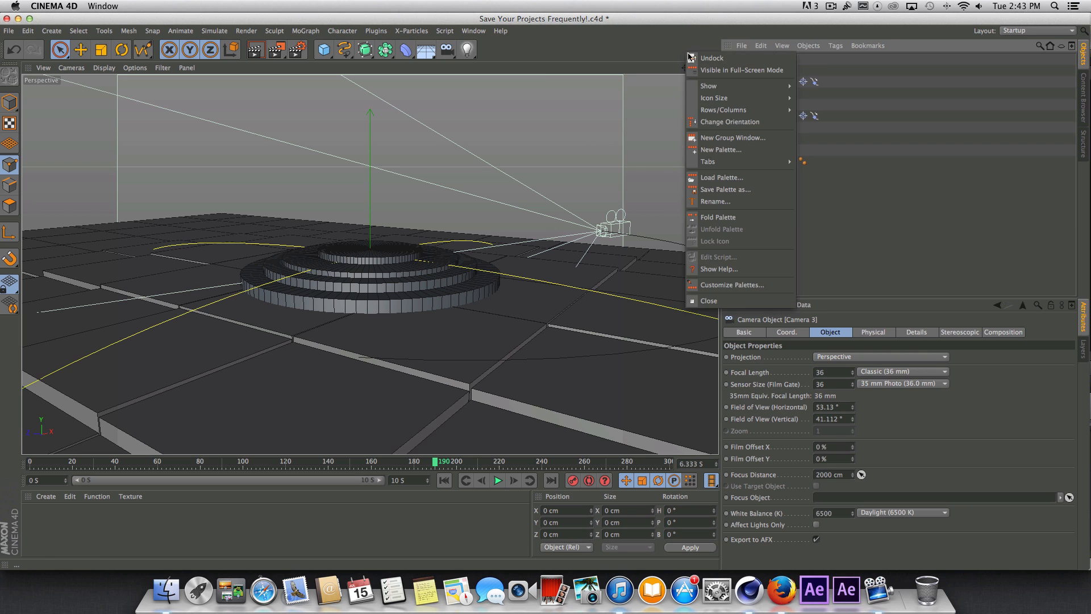
pyautogui.click(750, 284)
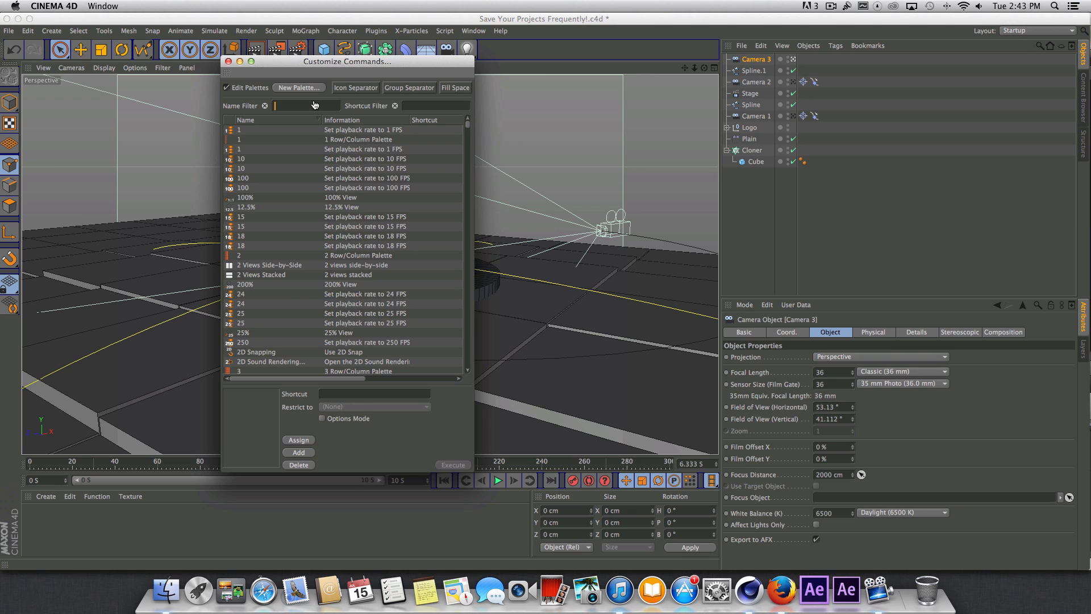
pyautogui.write('rpsr')
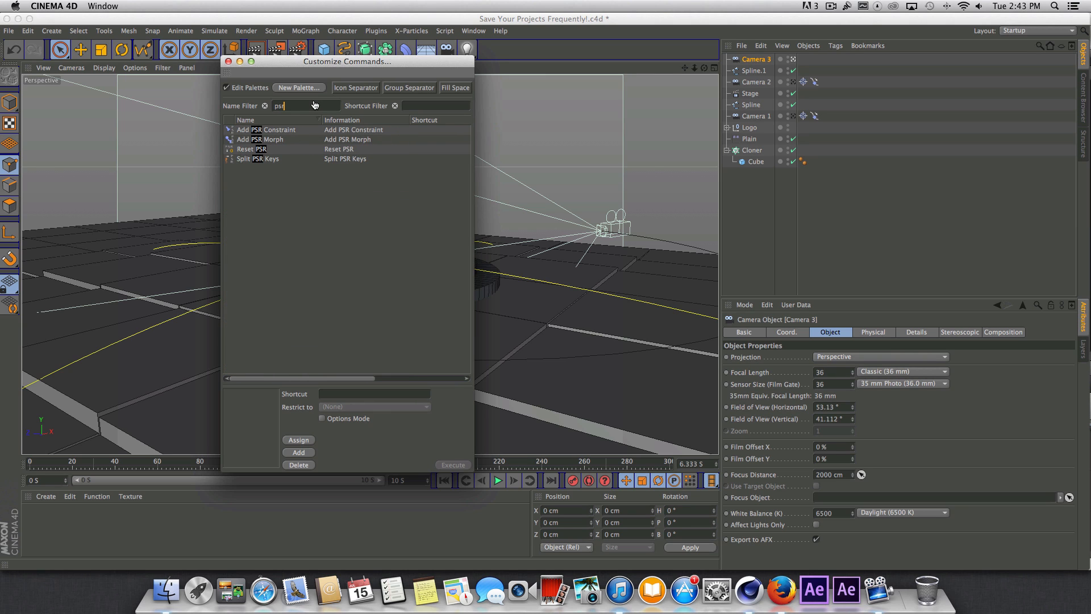
pyautogui.moveTo(249, 152); pyautogui.dragTo(254, 153)
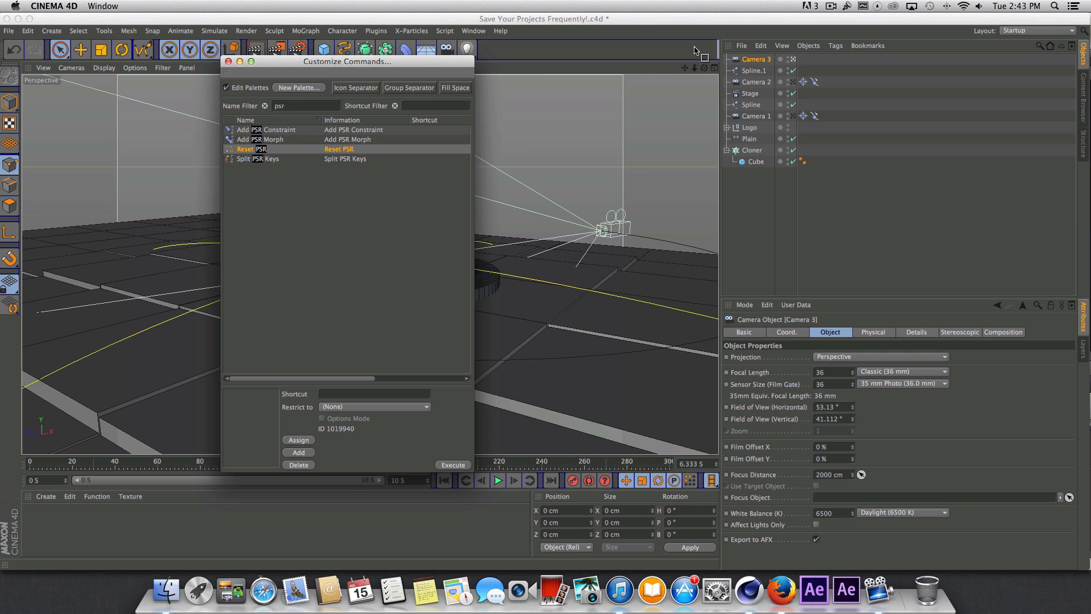
pyautogui.click(228, 62)
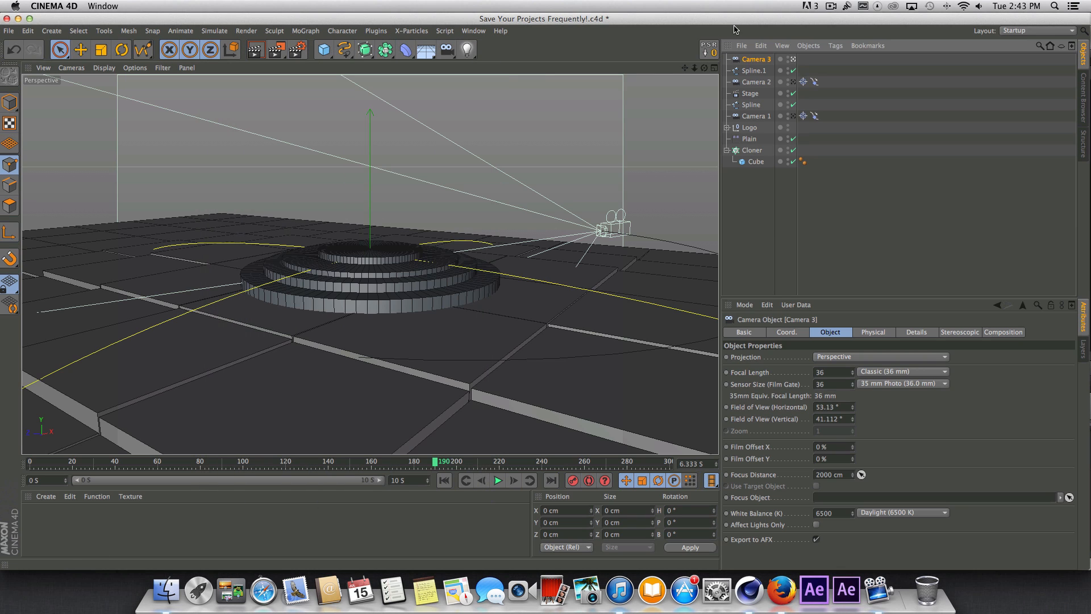
pyautogui.click(713, 53)
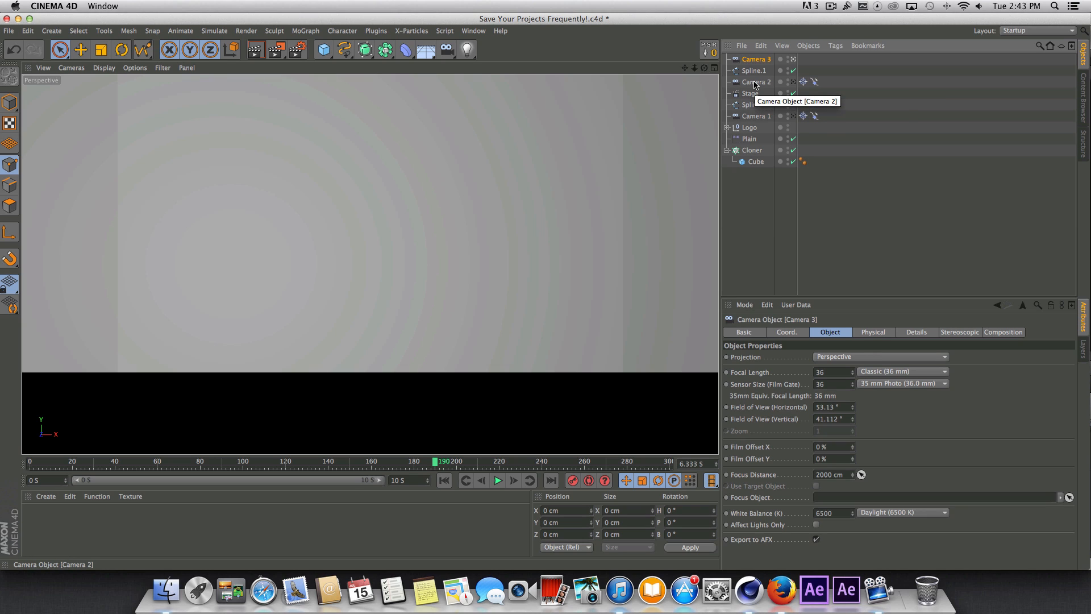
# Step: Group Camera 3 under a null and give the camera a Target tag aimed at the Logo null
pyautogui.hotkey('alt', 'g')
pyautogui.click(728, 59)
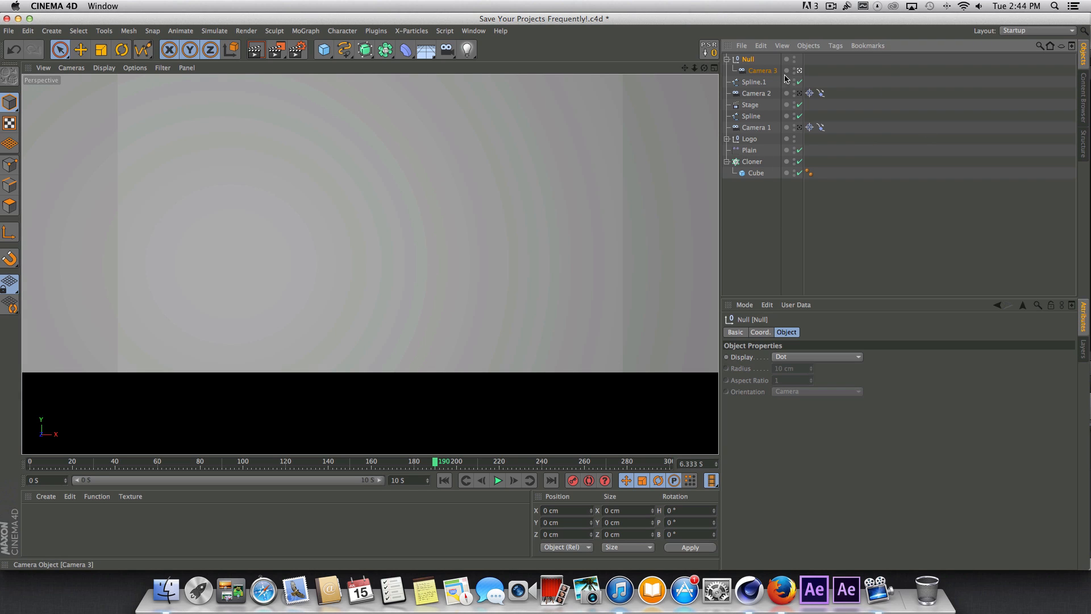
pyautogui.rightClick(769, 75)
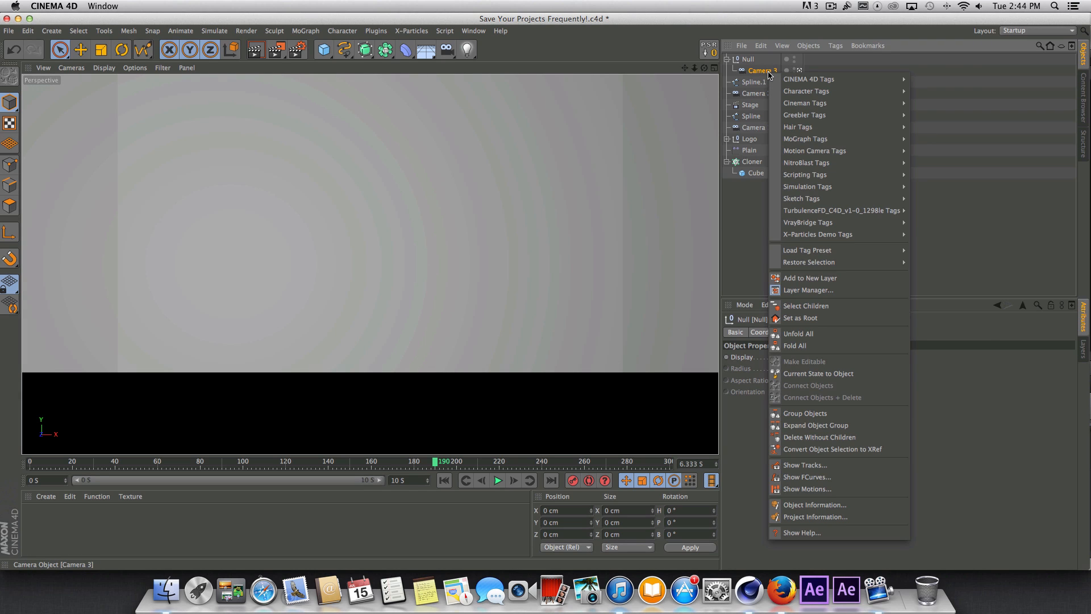
pyautogui.moveTo(807, 80)
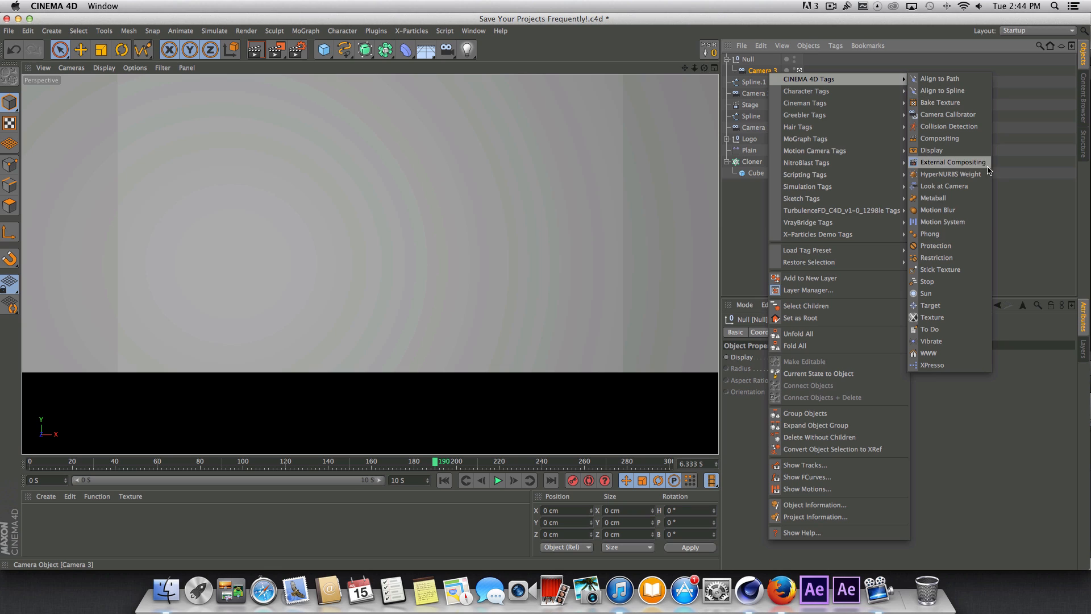
pyautogui.click(947, 306)
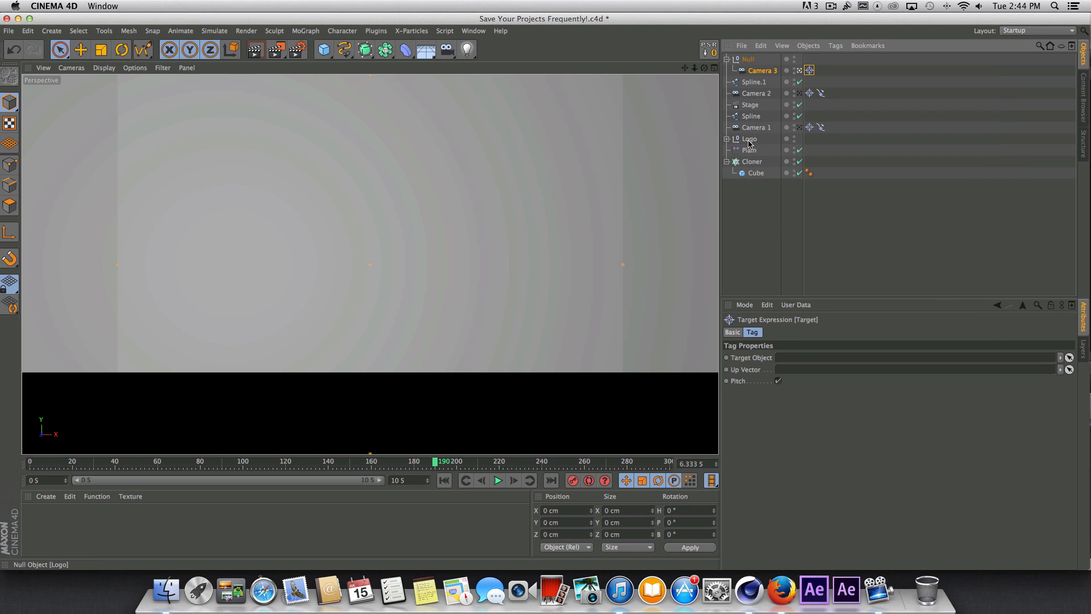
pyautogui.moveTo(786, 364); pyautogui.dragTo(787, 363)
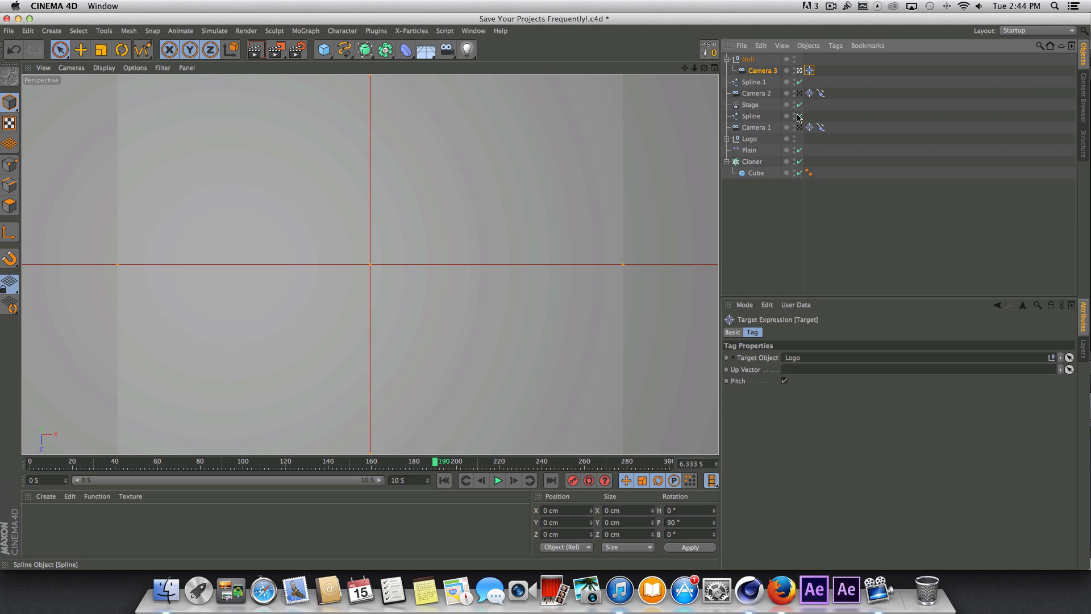
# Step: Disable the Stage to view the scene from the editor camera, and raise Camera 3 above the platform to about 254 cm in Y
pyautogui.click(799, 71)
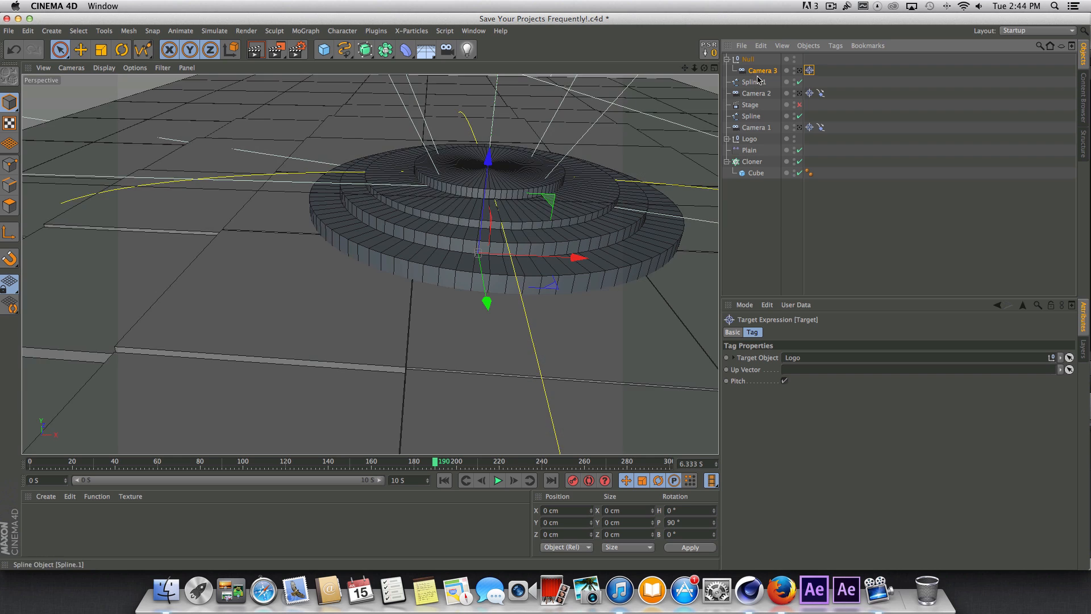
pyautogui.moveTo(490, 161); pyautogui.dragTo(493, 128)
pyautogui.moveTo(684, 68); pyautogui.dragTo(596, 167)
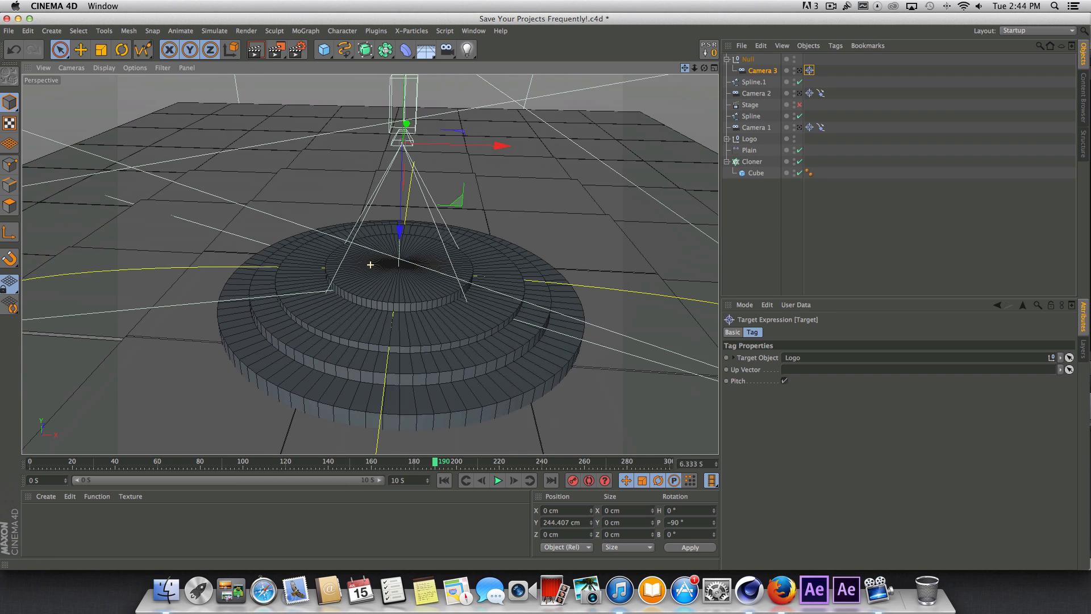
pyautogui.moveTo(370, 265); pyautogui.dragTo(361, 270)
pyautogui.click(80, 49)
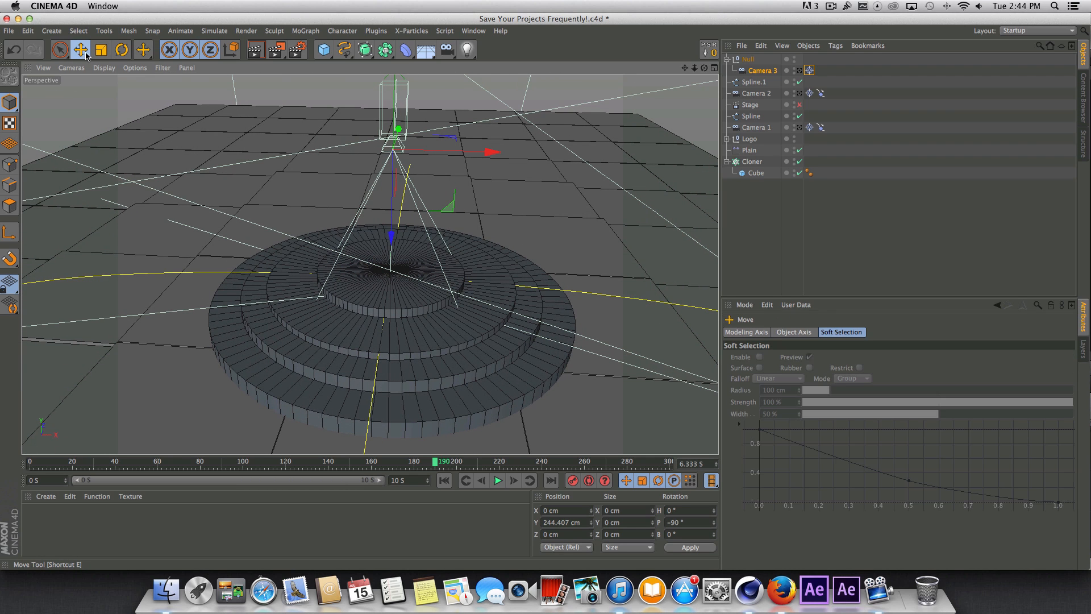
pyautogui.moveTo(392, 232); pyautogui.dragTo(404, 224)
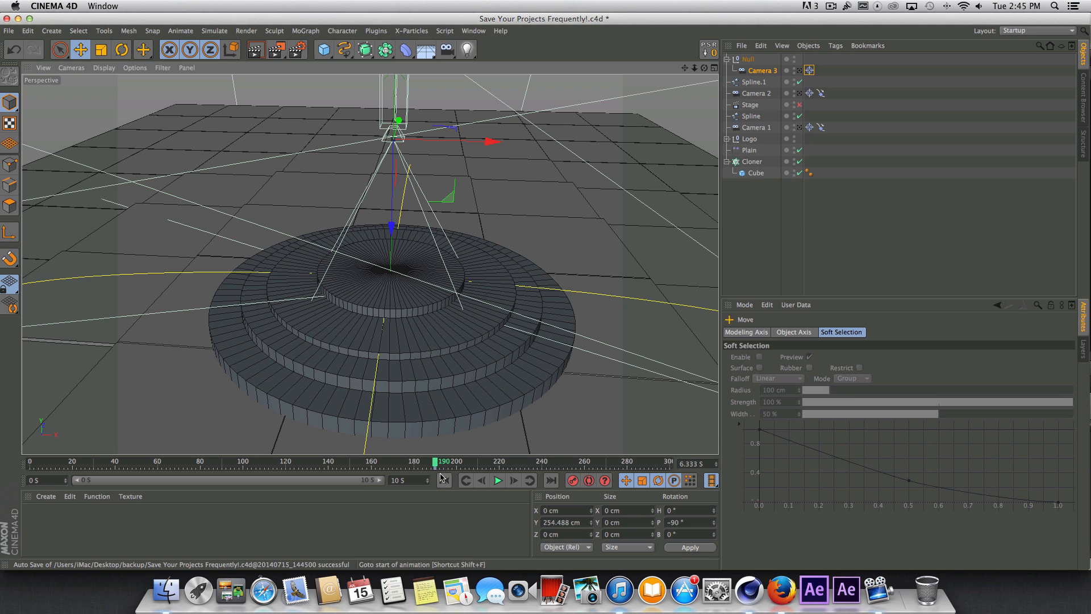
# Step: Keyframe Camera 3 at its current height on frame 190 and at about 474 cm in Y on frame 300, and re-enable the Stage
pyautogui.moveTo(438, 464); pyautogui.dragTo(496, 466)
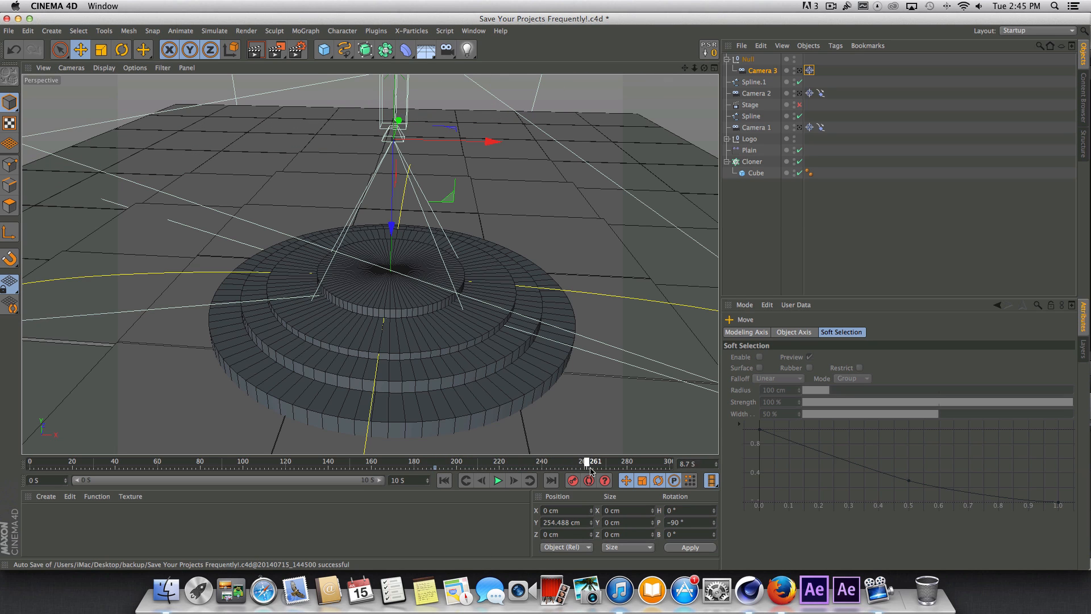
pyautogui.moveTo(671, 470); pyautogui.dragTo(674, 471)
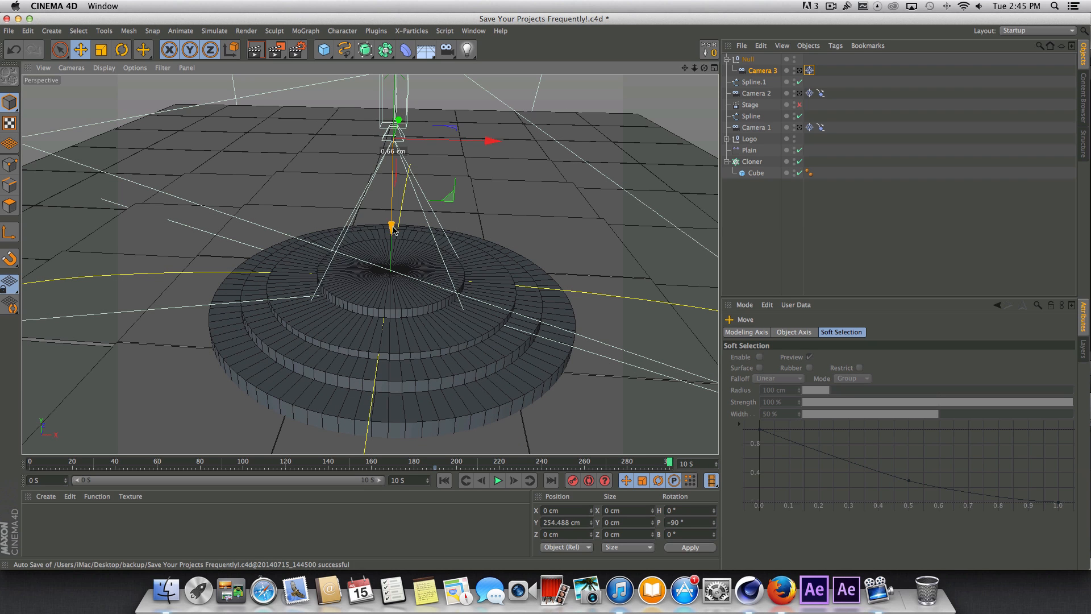
pyautogui.moveTo(394, 230); pyautogui.dragTo(393, 136)
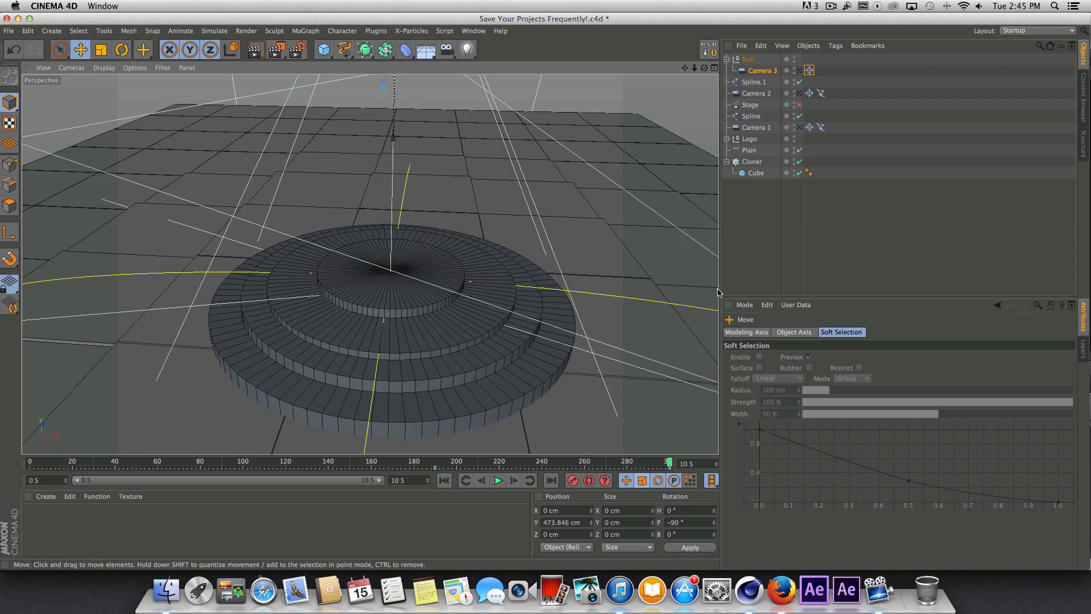
pyautogui.click(800, 105)
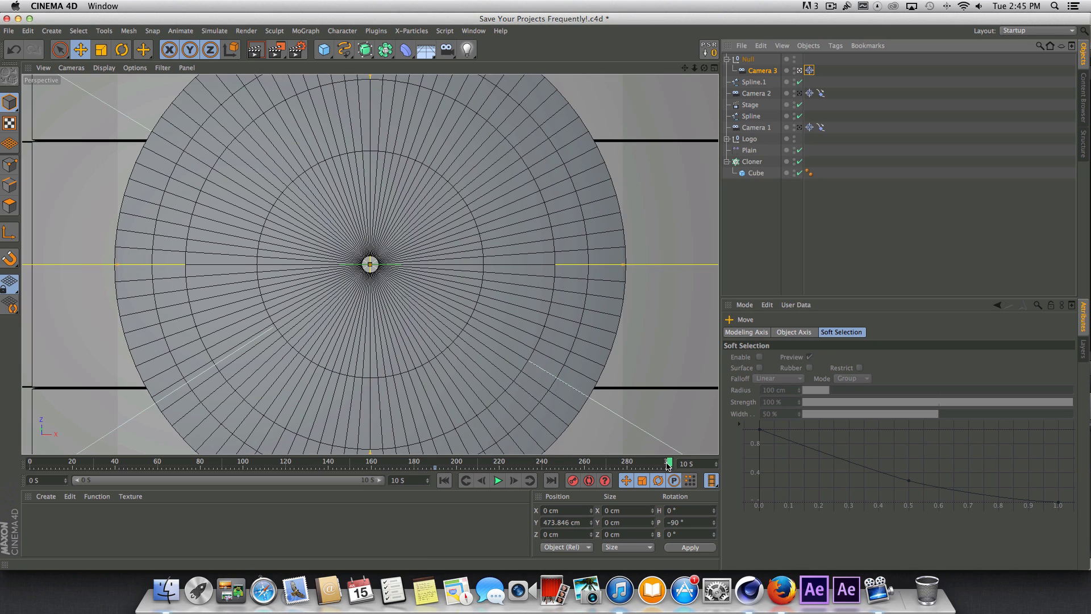
# Step: Play Camera 3's overhead pull-back from about frame 190 and scrub back through its end
pyautogui.moveTo(668, 465); pyautogui.dragTo(439, 449)
pyautogui.click(497, 480)
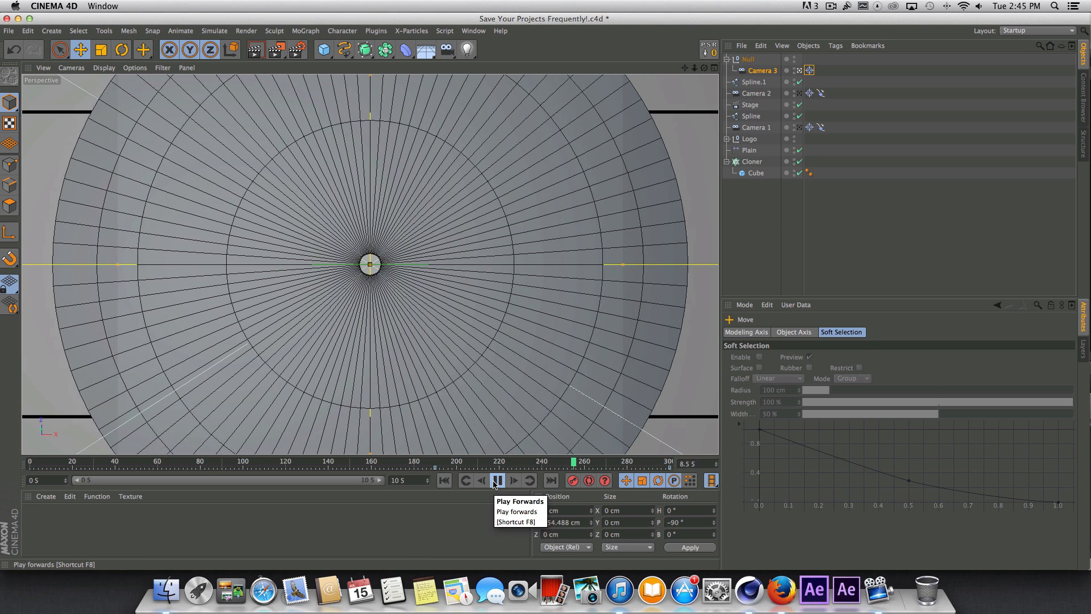
pyautogui.click(495, 481)
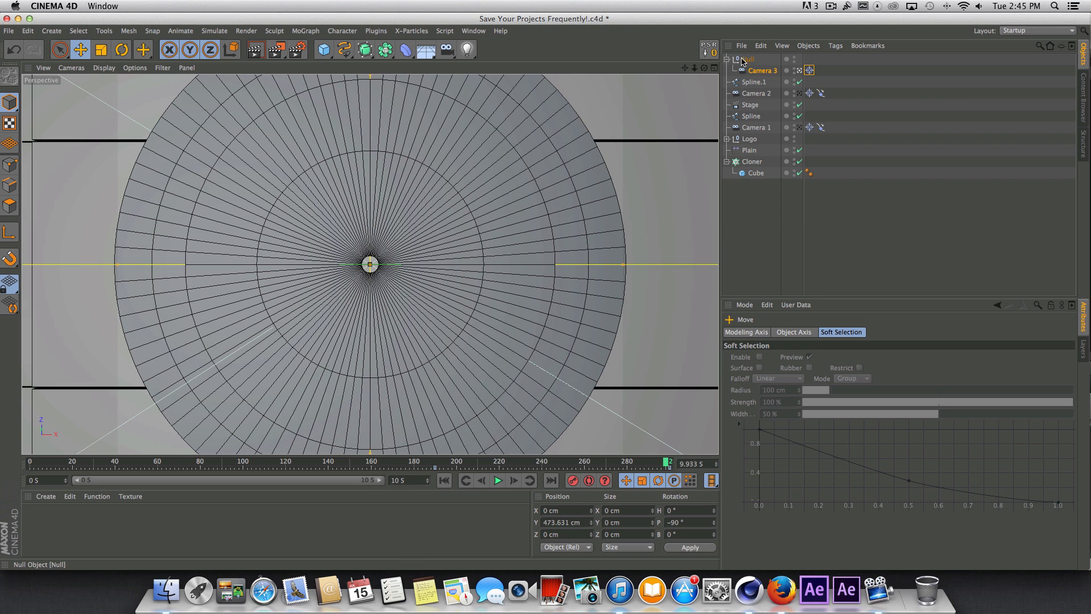
pyautogui.moveTo(666, 463); pyautogui.dragTo(607, 464)
# Step: Play the whole animation from the start to review all three camera shots, and return to frame 0
pyautogui.click(443, 480)
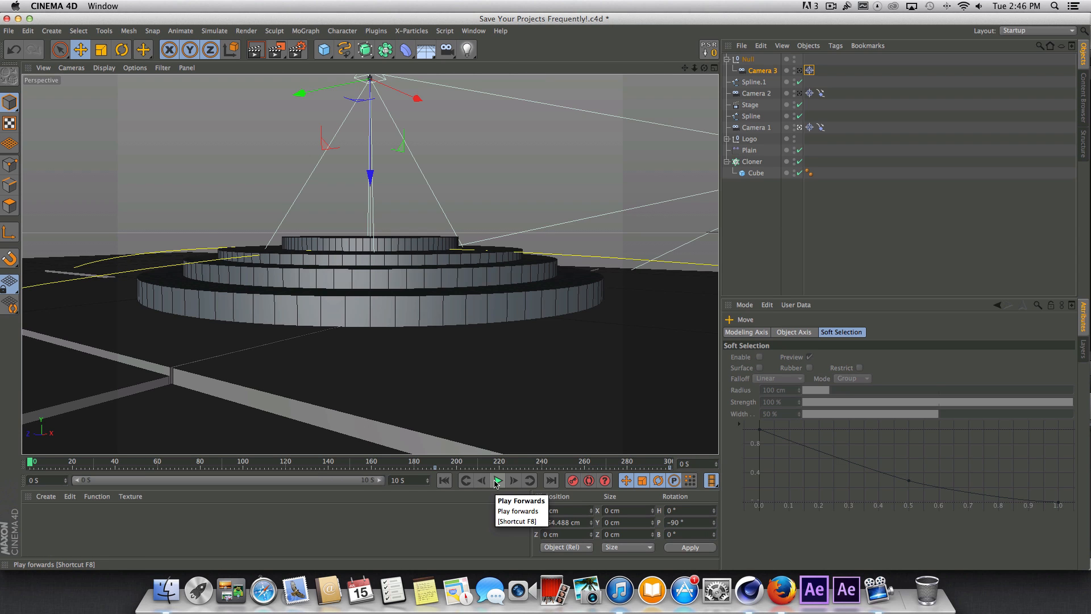
pyautogui.click(496, 480)
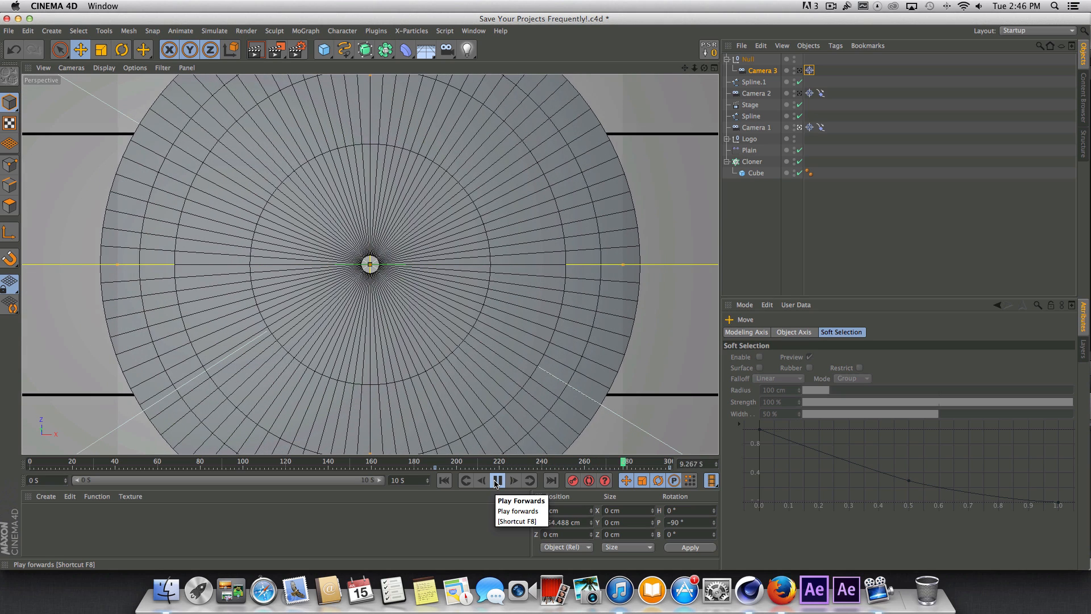
pyautogui.click(497, 484)
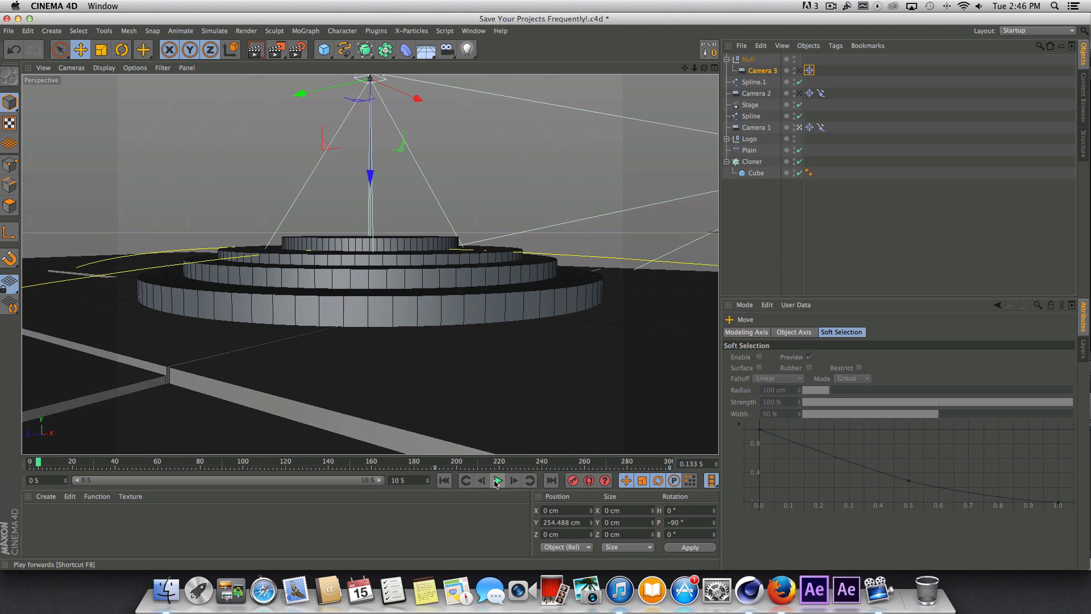
pyautogui.click(444, 483)
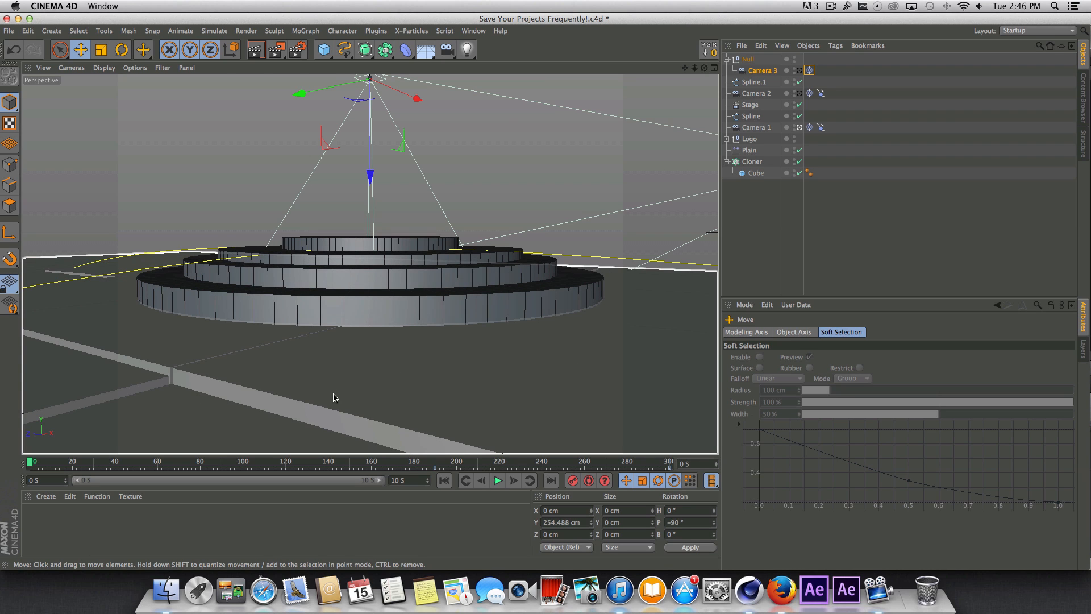
# Step: Switch to the finished Logo Reveal project and inspect the settings of Camera 2, its Spline and the Cloner.1 object
pyautogui.click(474, 31)
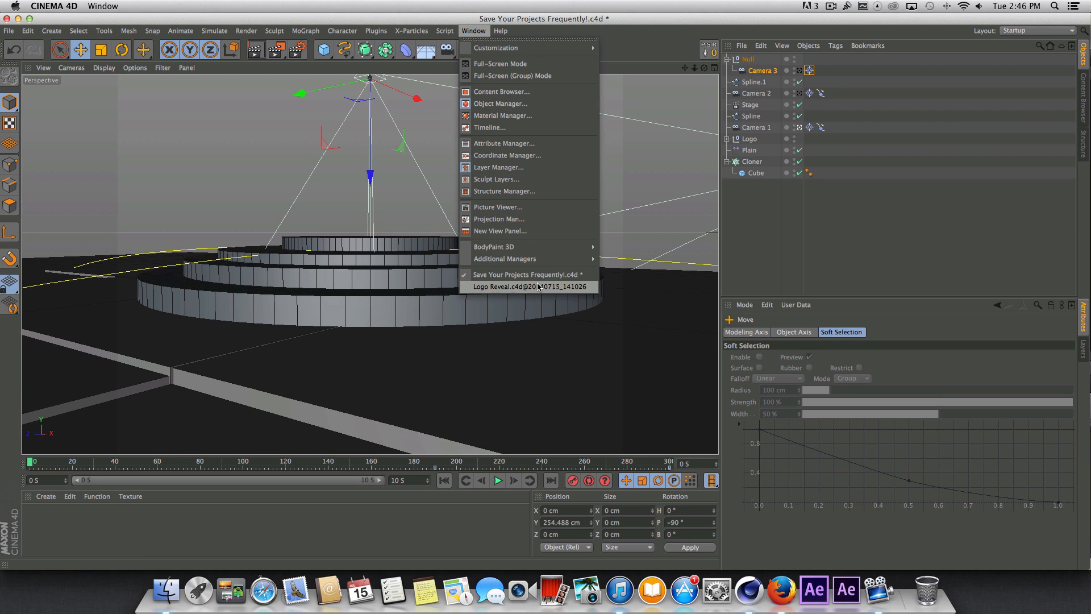
pyautogui.click(538, 288)
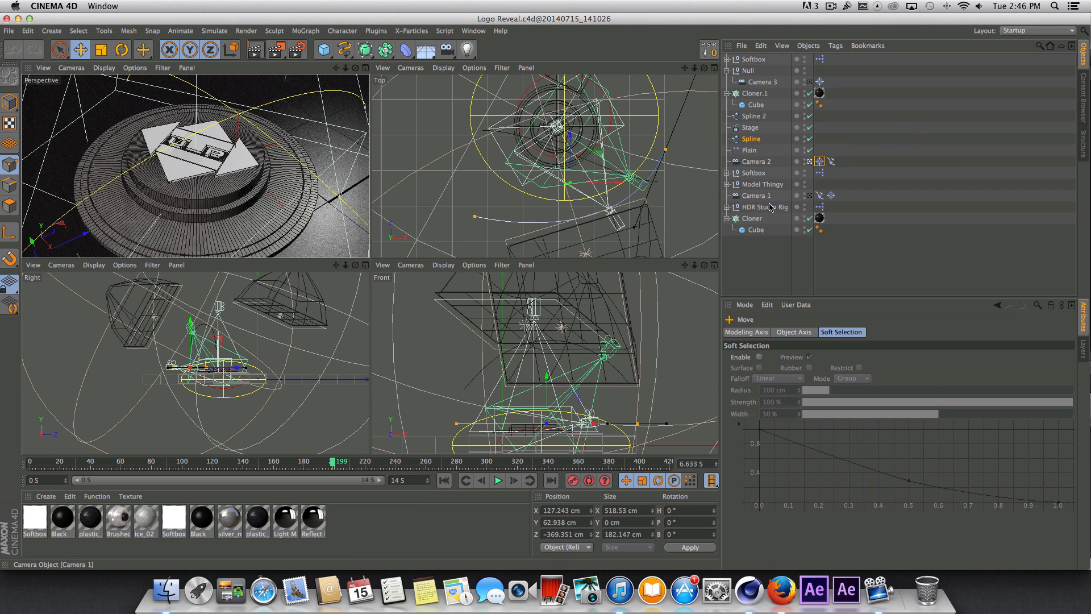
pyautogui.click(762, 162)
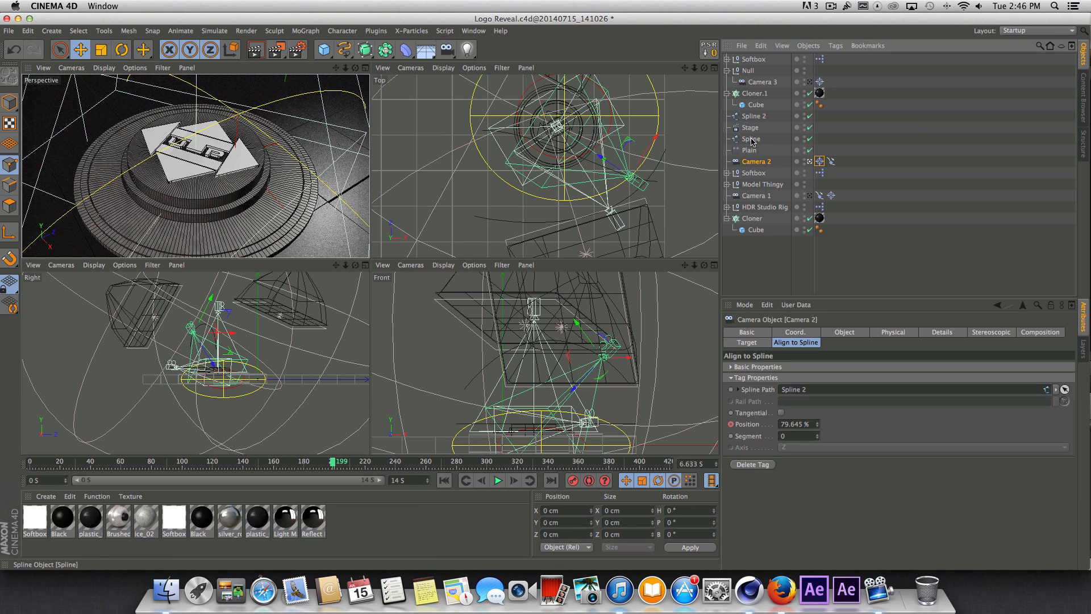
pyautogui.click(752, 139)
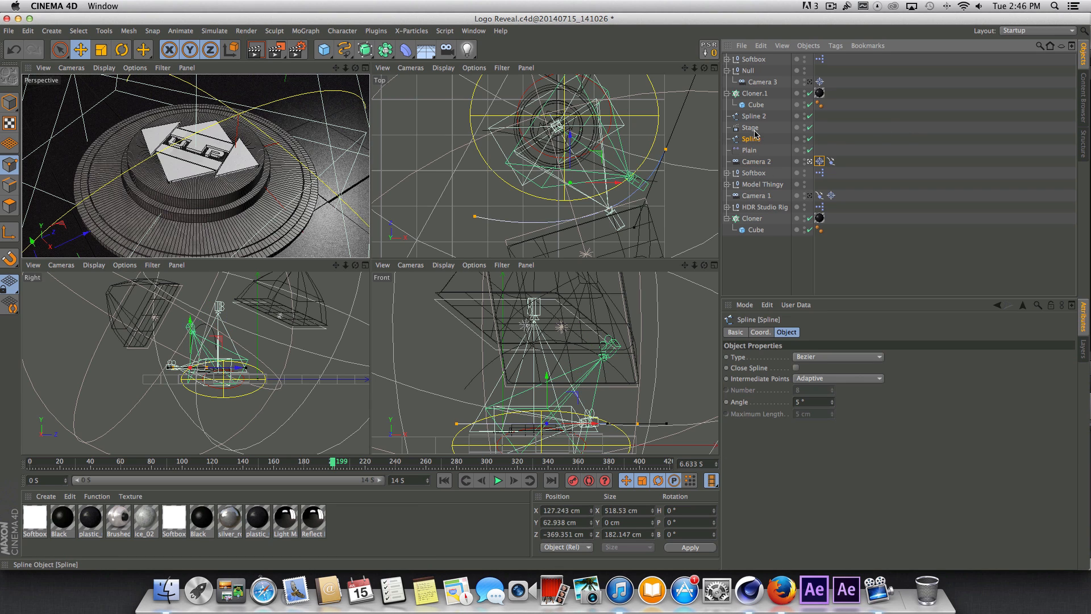
pyautogui.click(755, 95)
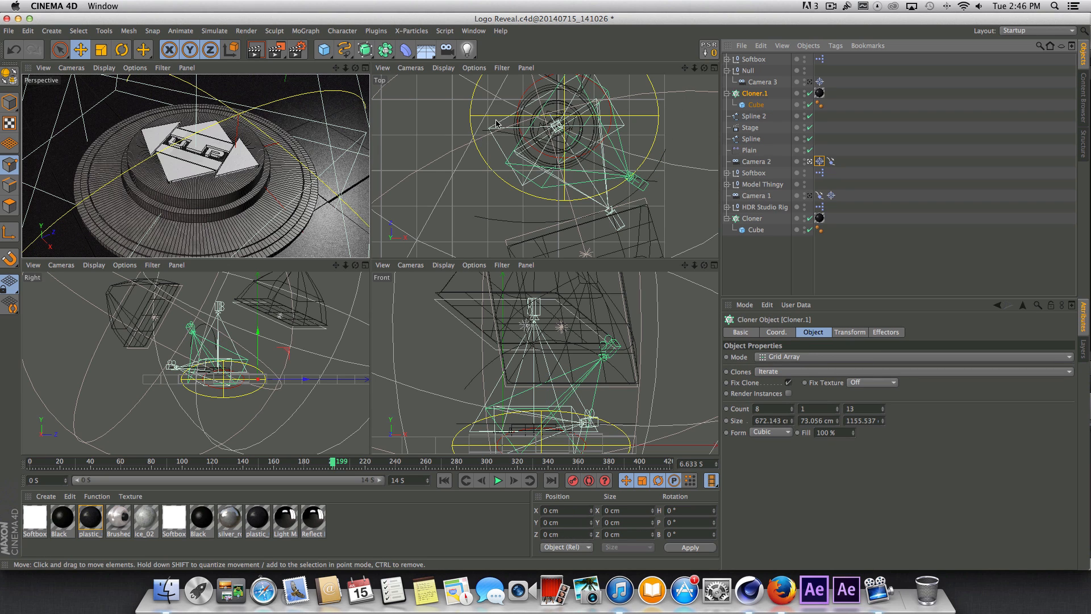
# Step: Return to the Save Your Projects Frequently!.c4d project and start playing the camera animation from the first frame
pyautogui.click(474, 33)
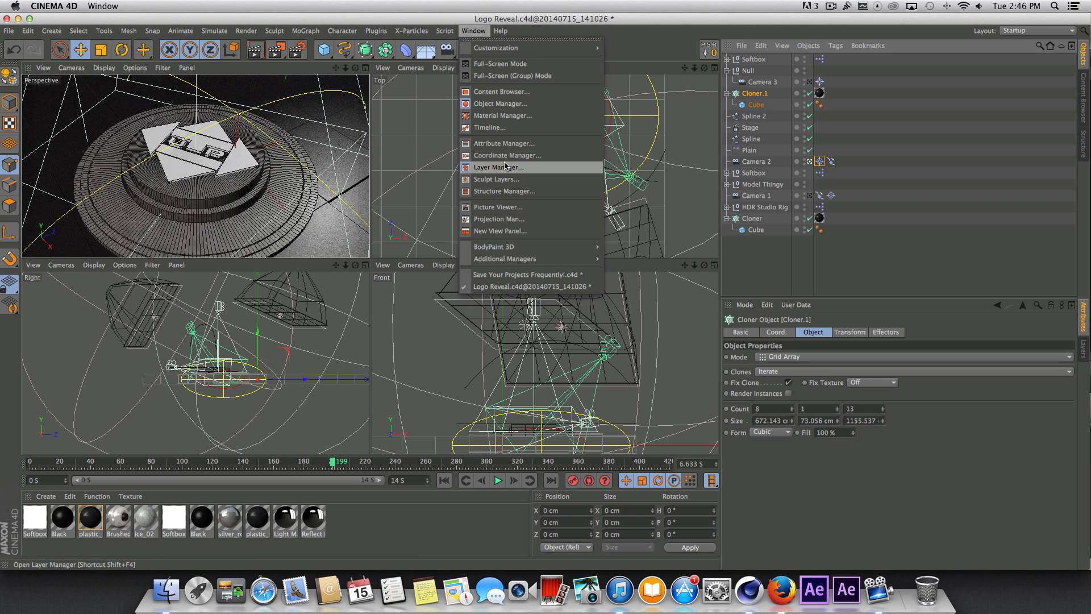
pyautogui.click(486, 279)
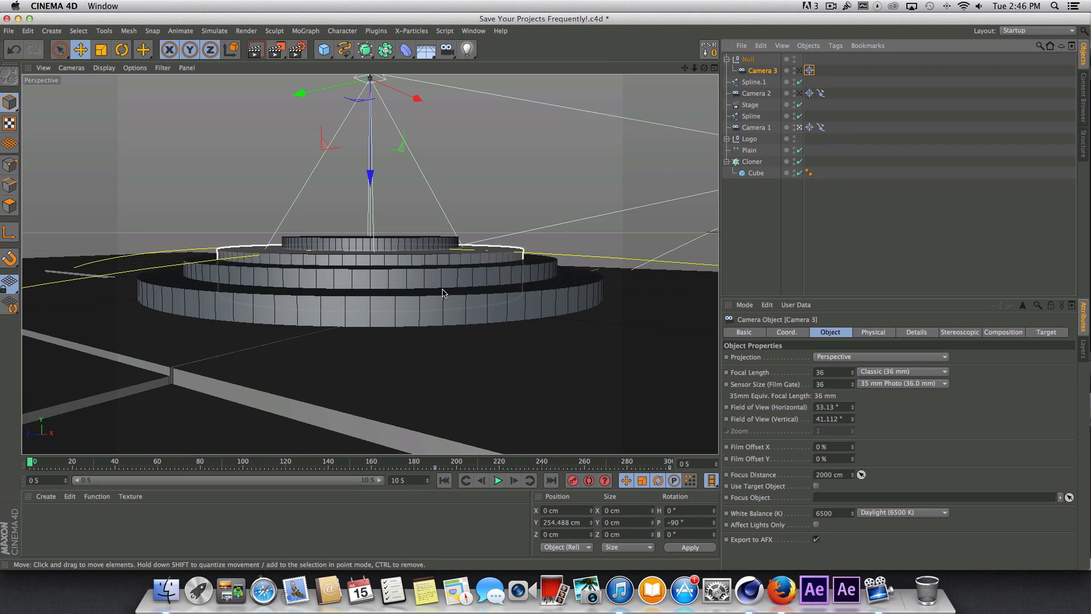
pyautogui.click(499, 481)
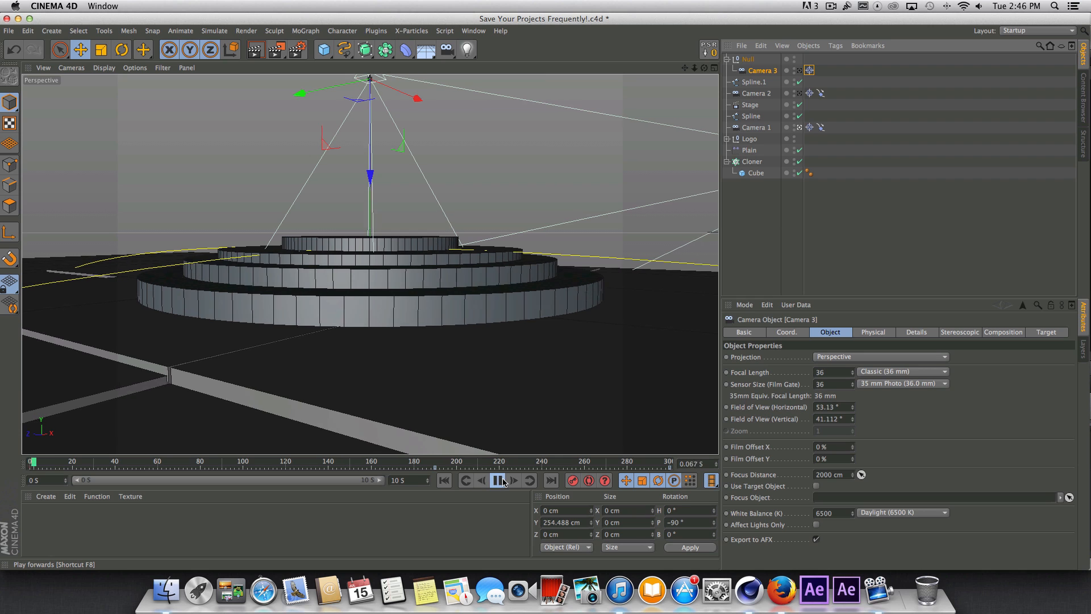